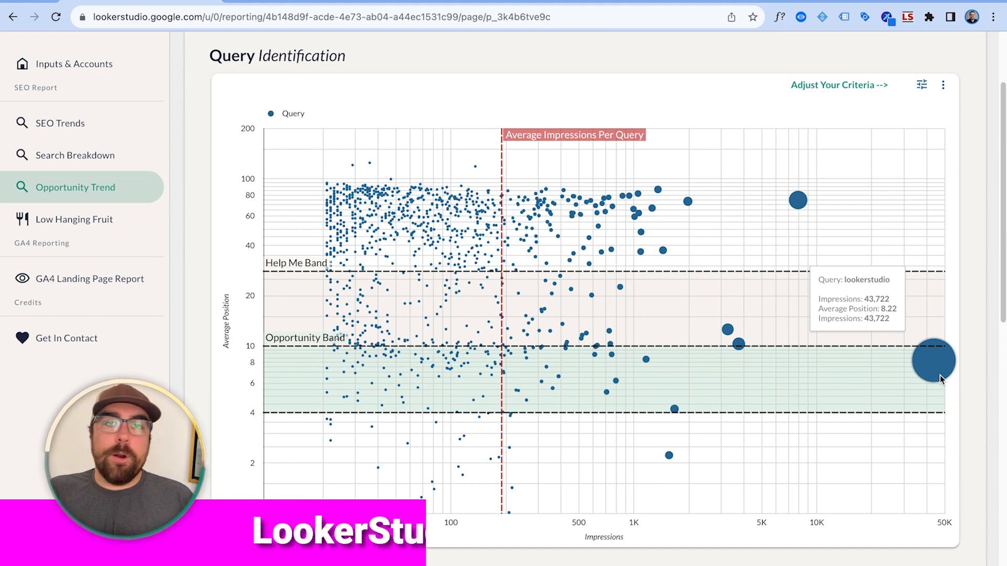
- Inspect individual queries on the Query Identification chart of impressions against average position
mouse_move(601, 235)
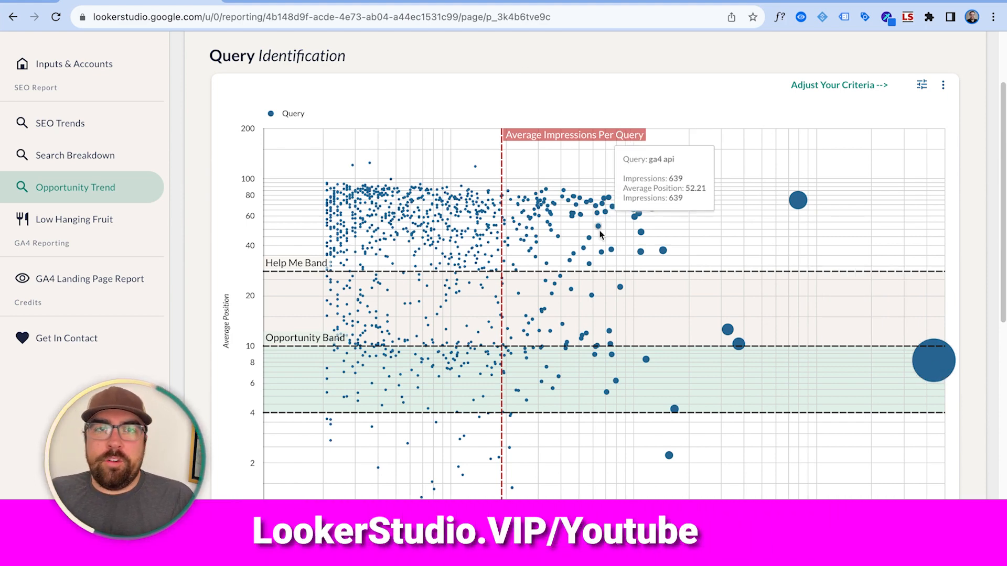
scroll(601, 227, up, 3)
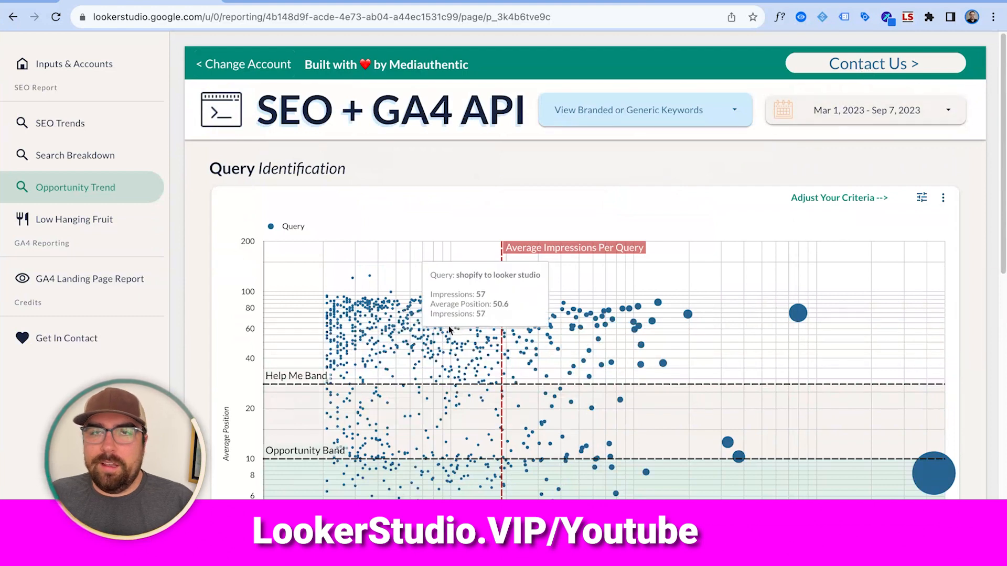
mouse_move(487, 320)
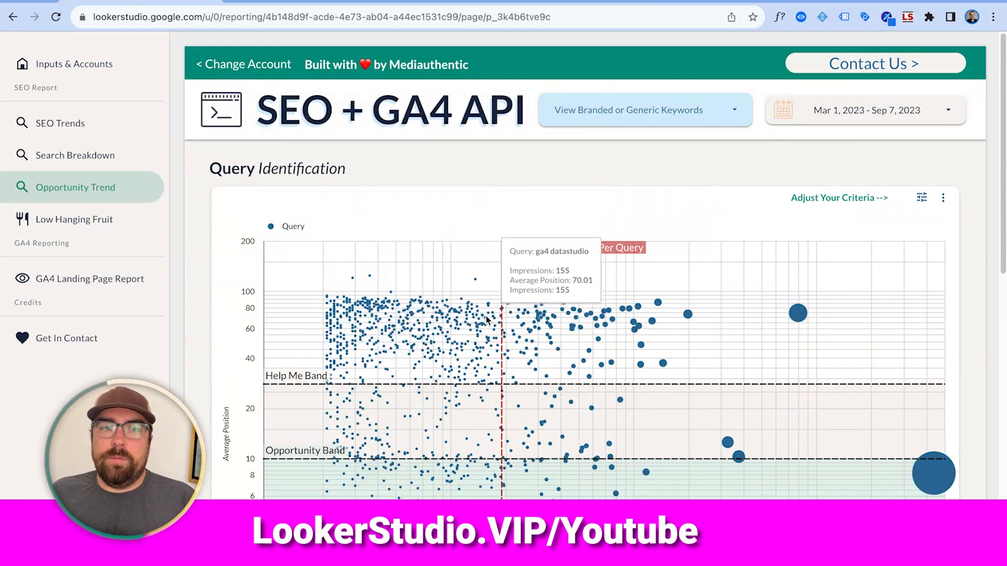
scroll(570, 253, down, 3)
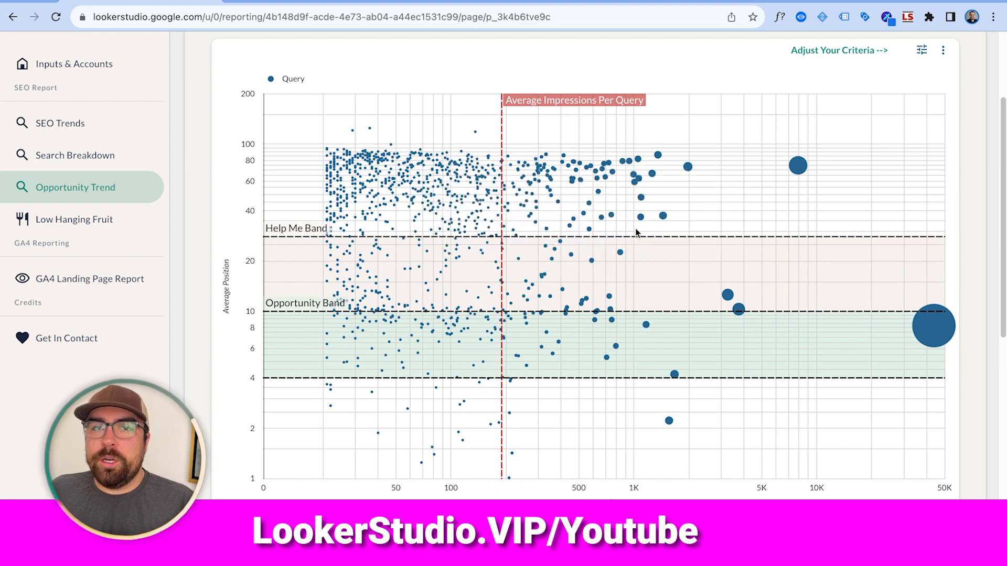
- On the Inputs & Accounts page, select LookerStudio.VIP as the GA4 data source and sc-domain:lookerstudio.vip as the Search Console source
click(56, 74)
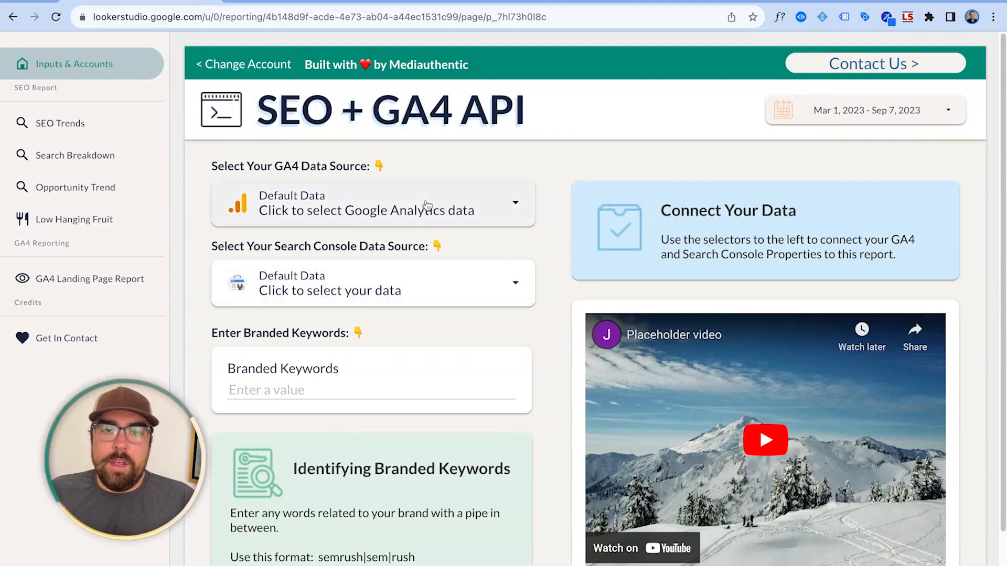
click(367, 207)
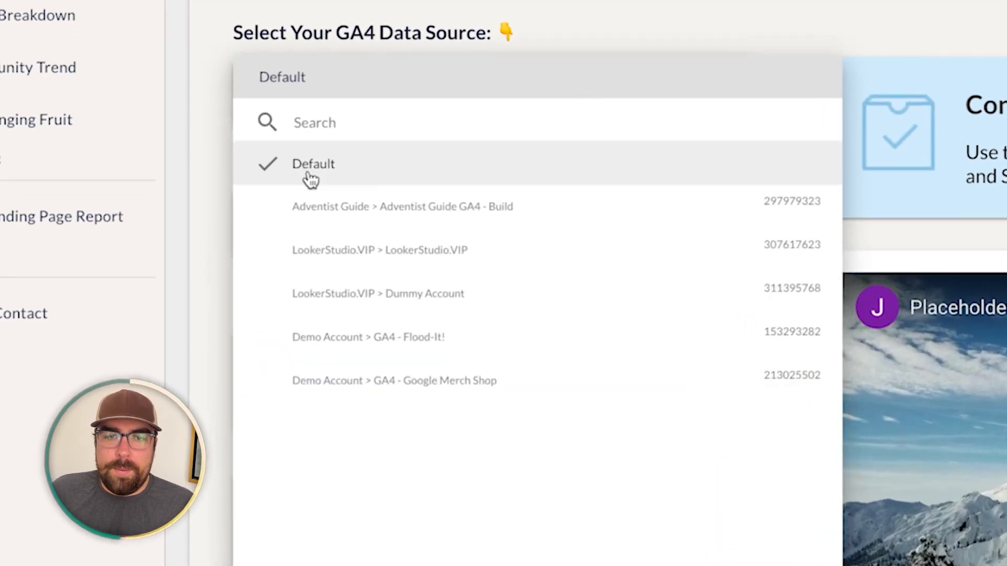
click(367, 264)
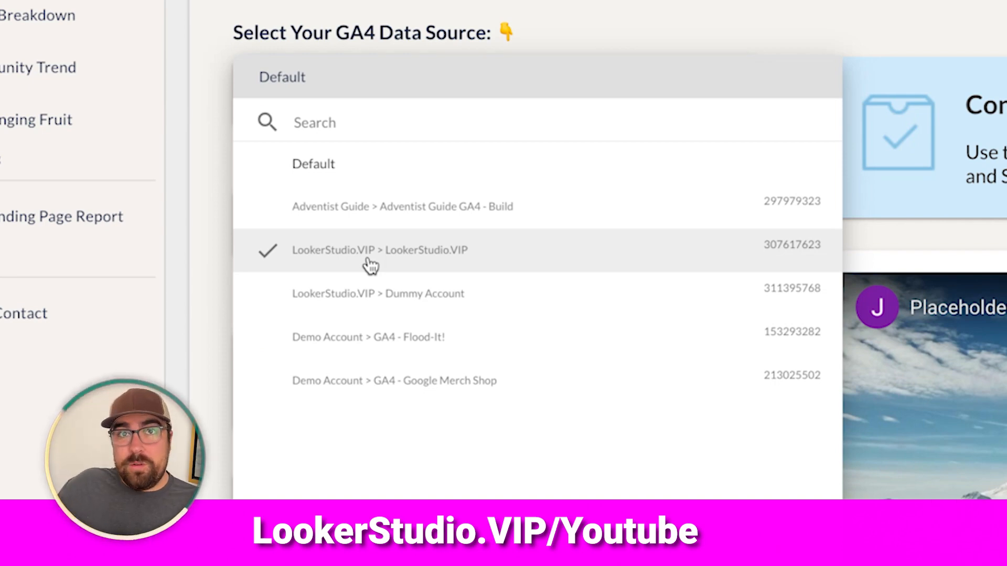
click(413, 256)
click(491, 209)
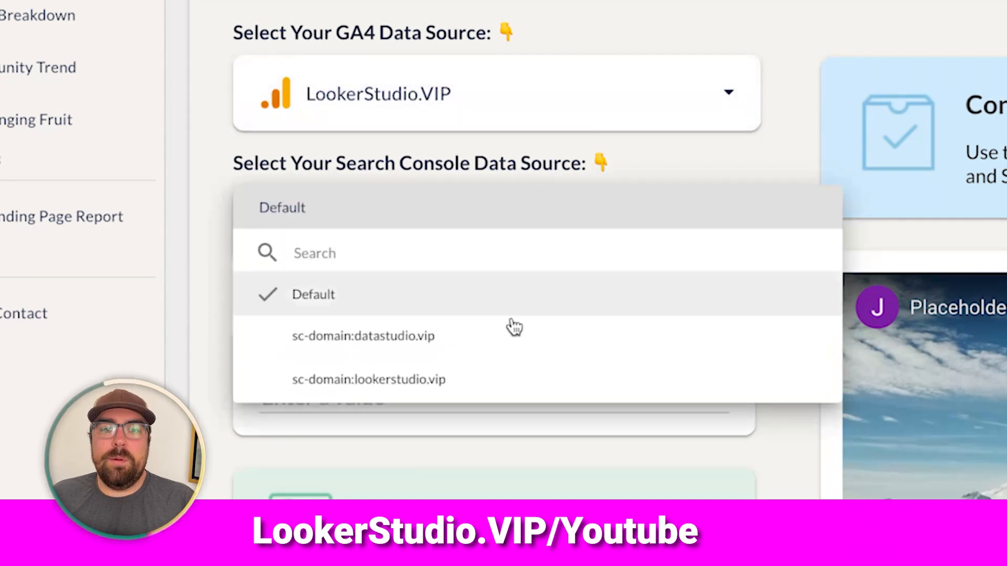
click(530, 379)
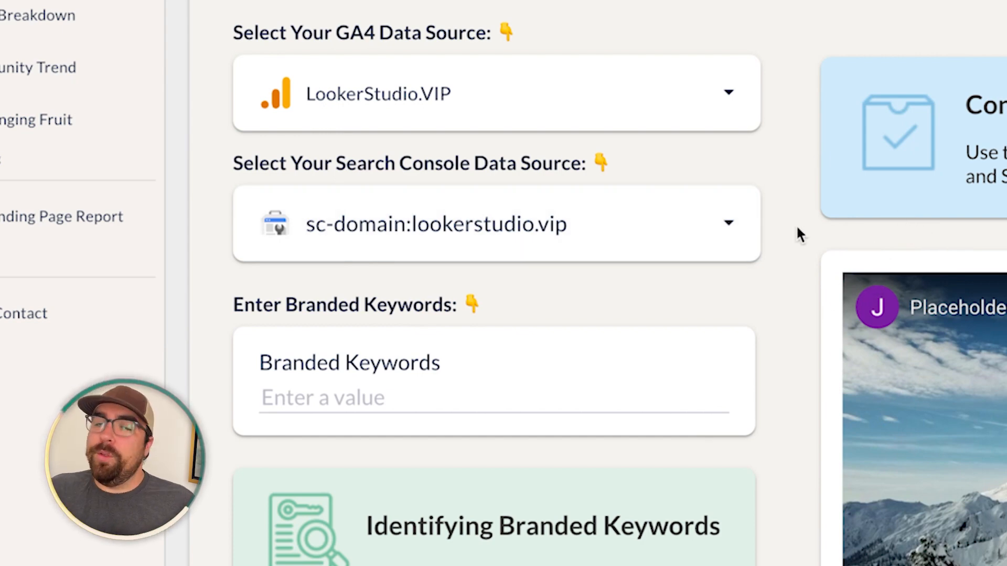
- Enter lookerstudio.vip|datastudio.vip as the branded keywords
click(510, 394)
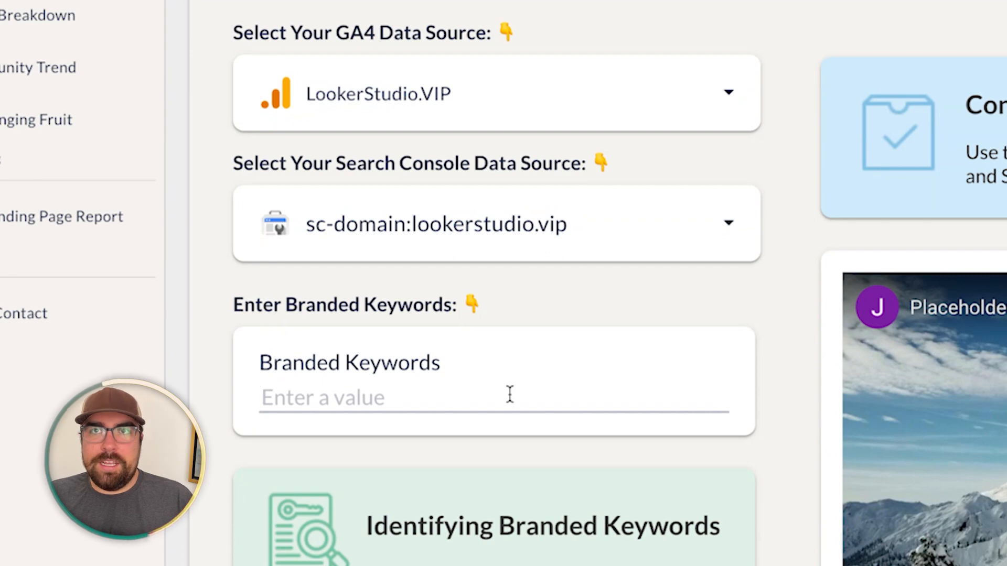
text(lookerstuio)
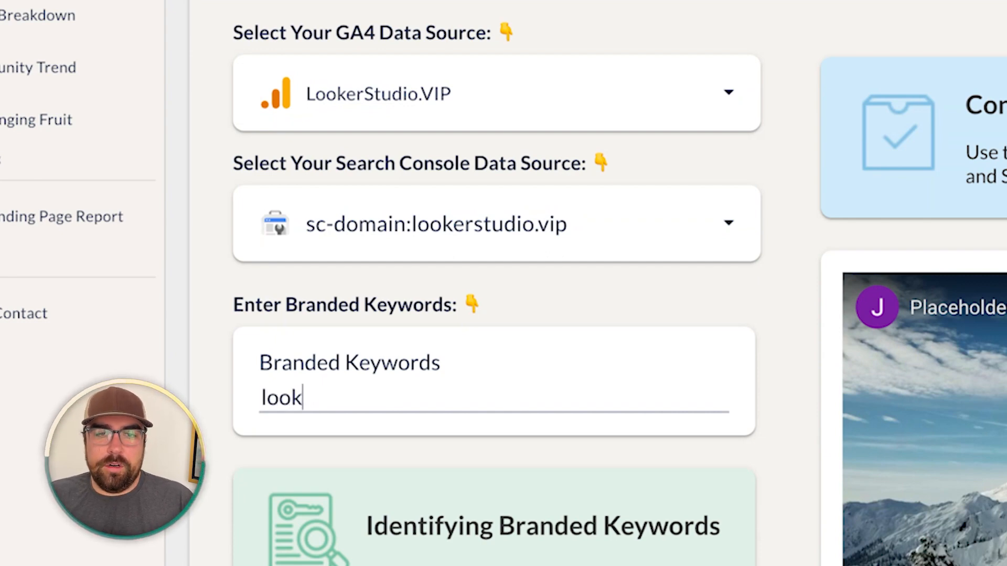
key(BackSpace)
key(BackSpace)
key(BackSpace)
text(udio.vip)
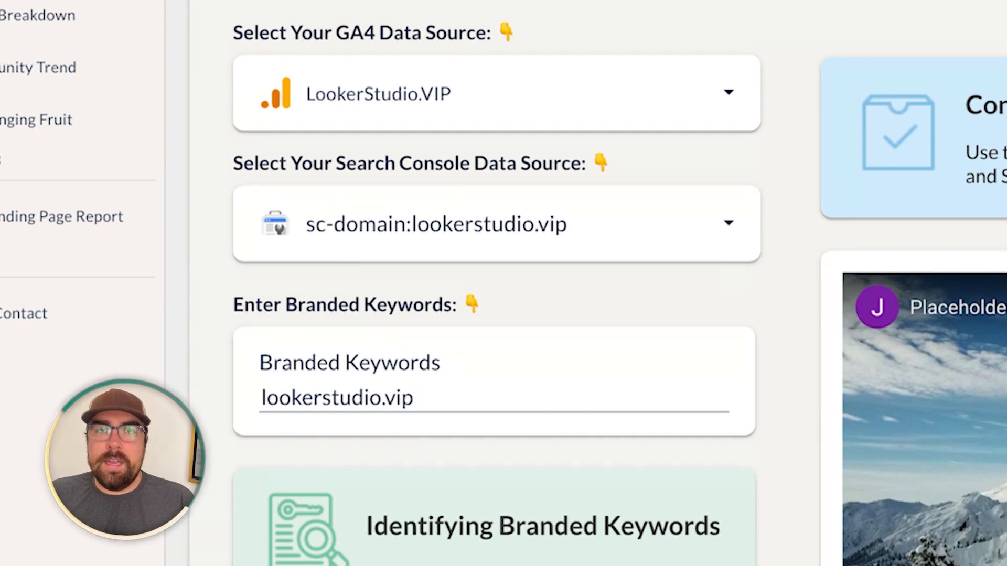
text(|)
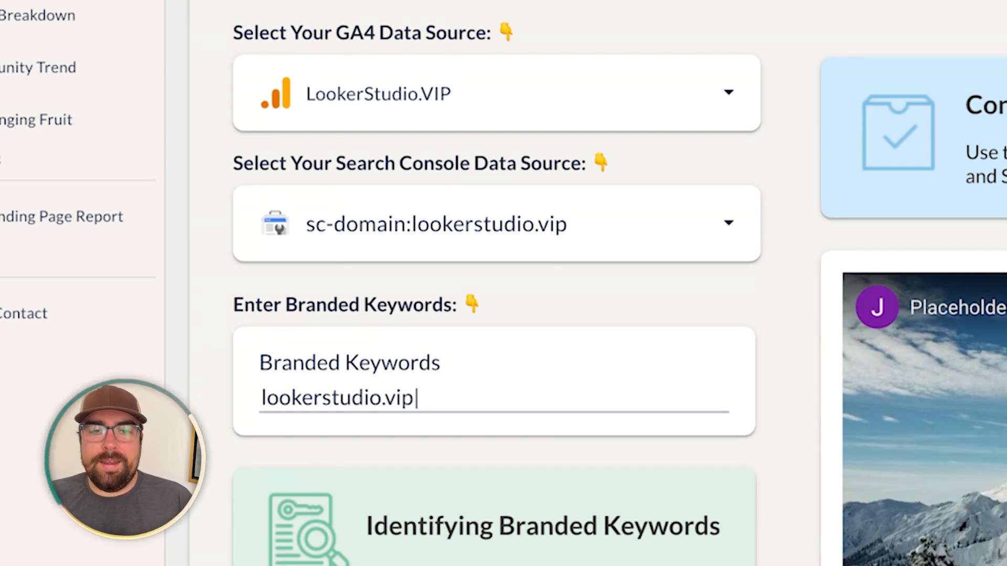
text(datastudio.vip)
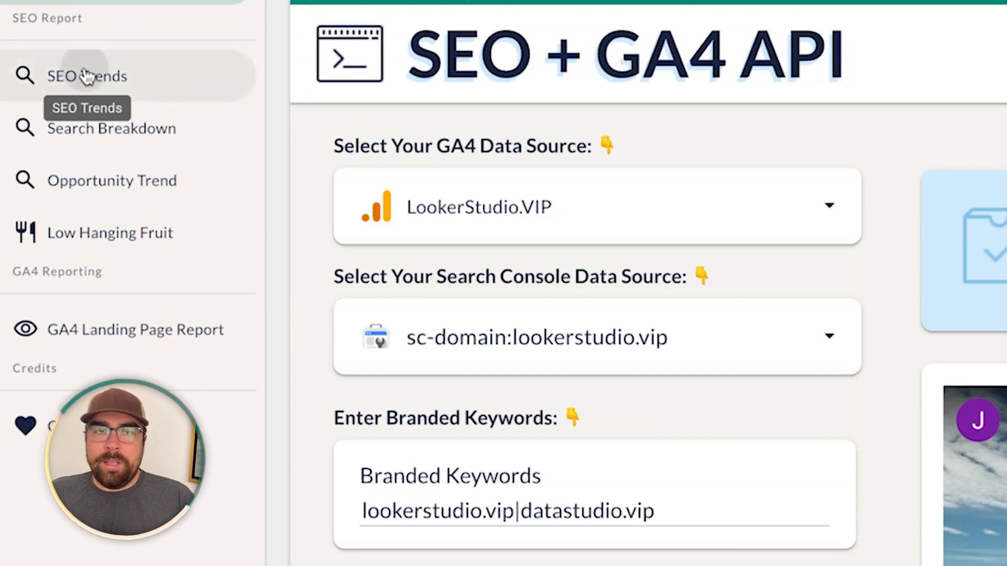
- Visit the SEO Trends page, go to Opportunity Trend, and examine the Help Me and Opportunity bands on the query chart
click(86, 76)
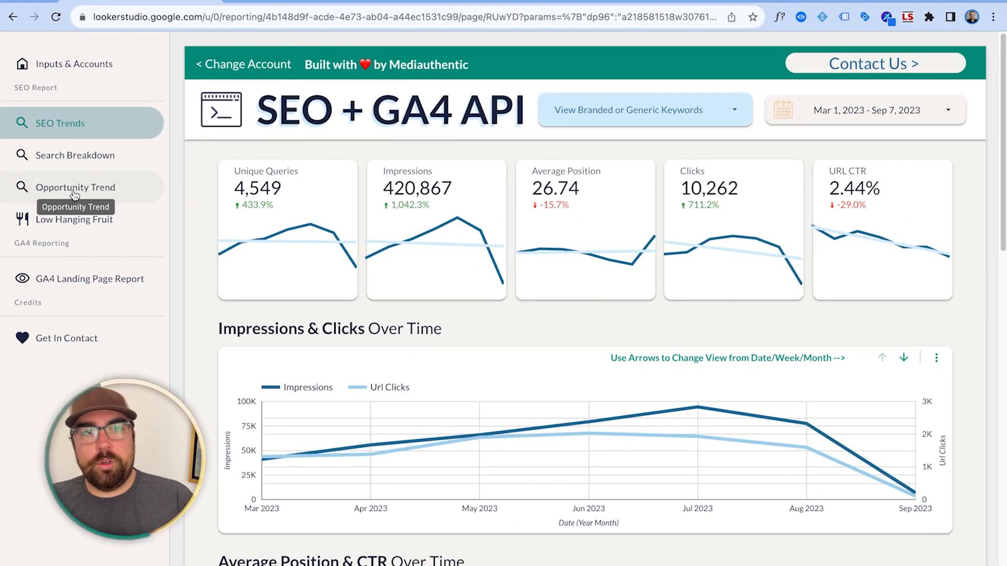
click(96, 195)
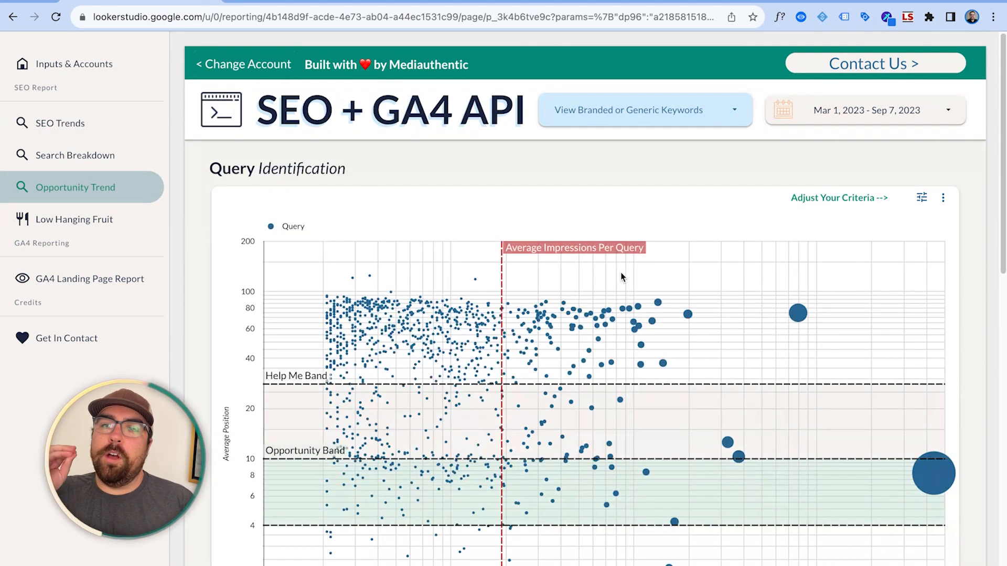
scroll(622, 277, down, 2)
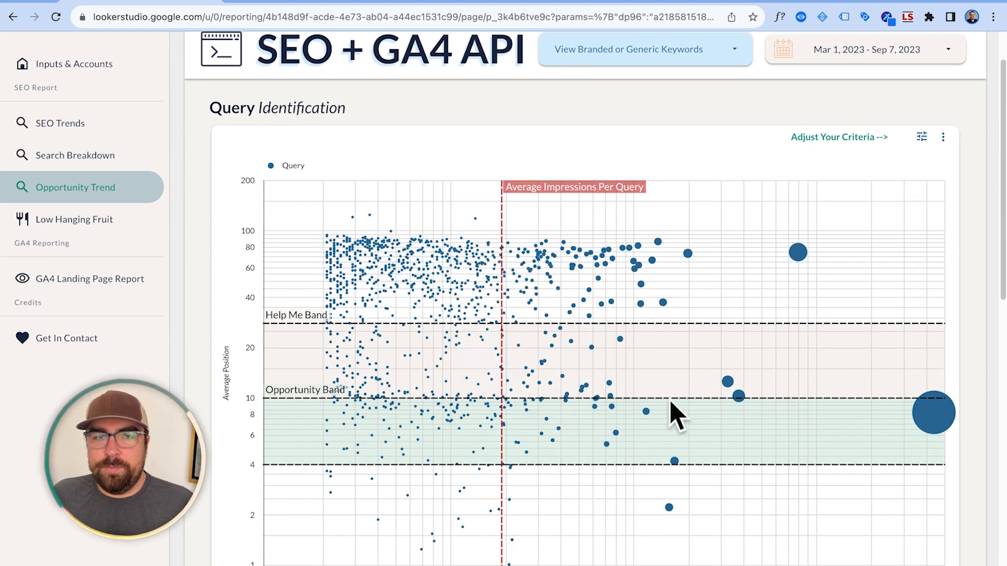
scroll(673, 410, down, 1)
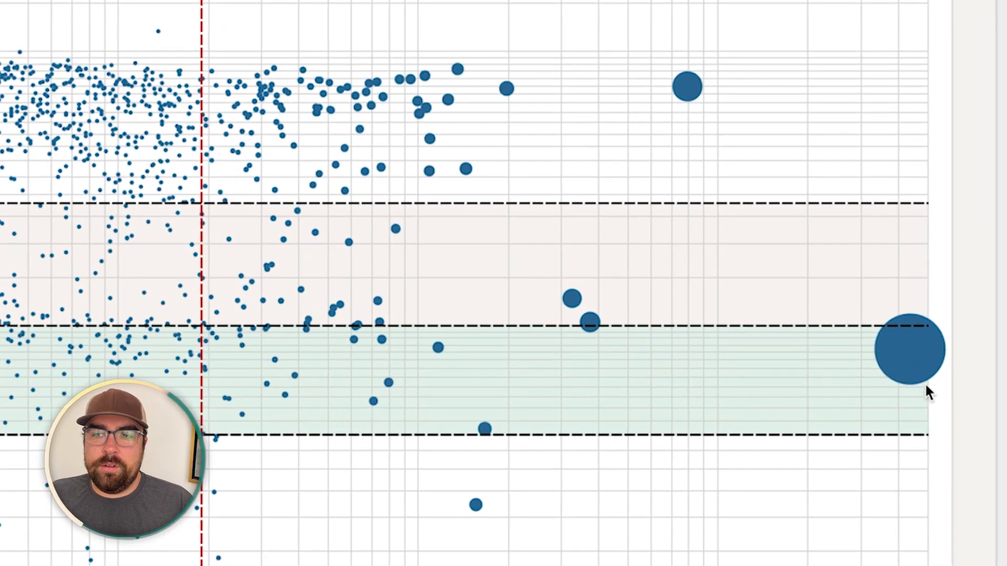
mouse_move(921, 347)
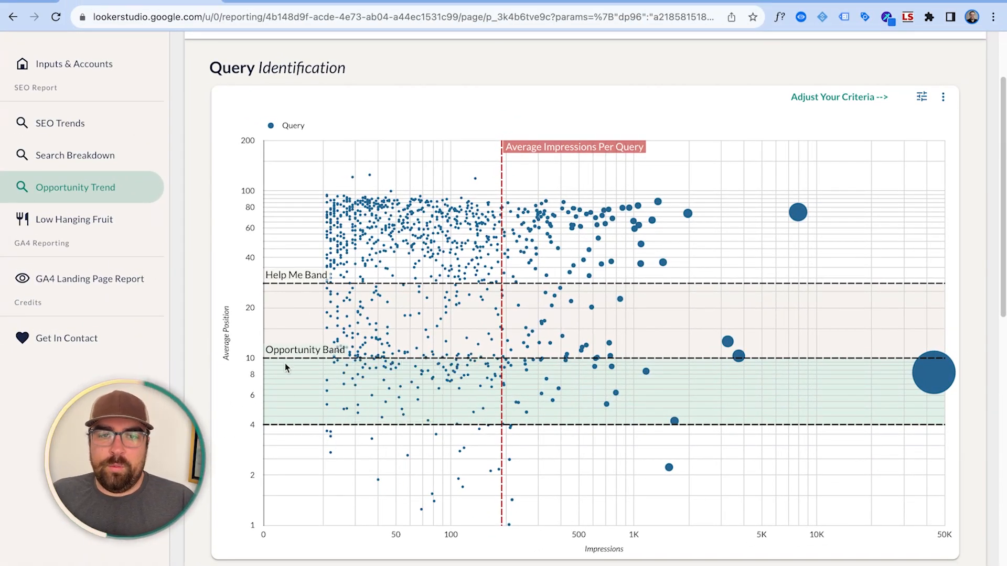
mouse_move(381, 361)
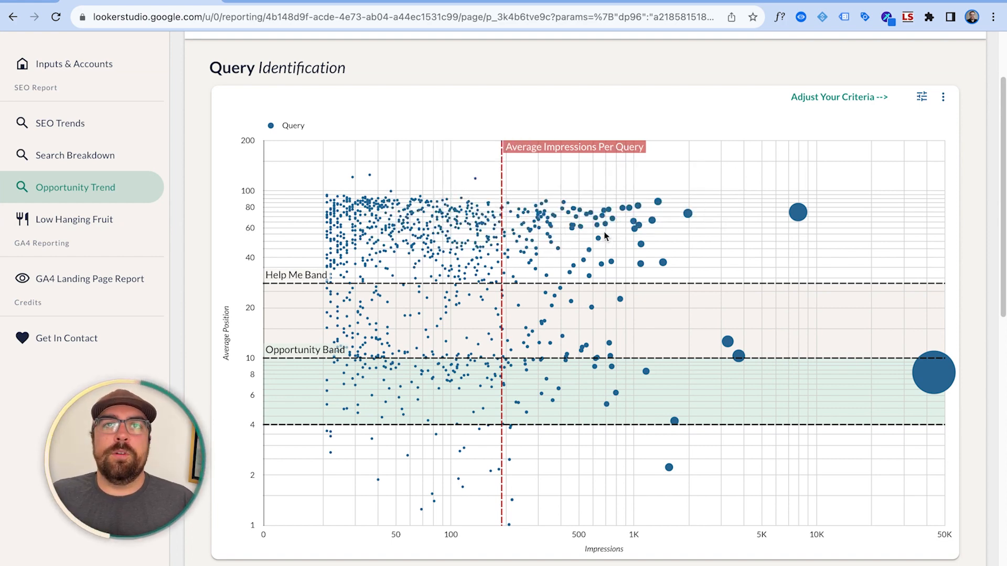
scroll(723, 315, down, 1)
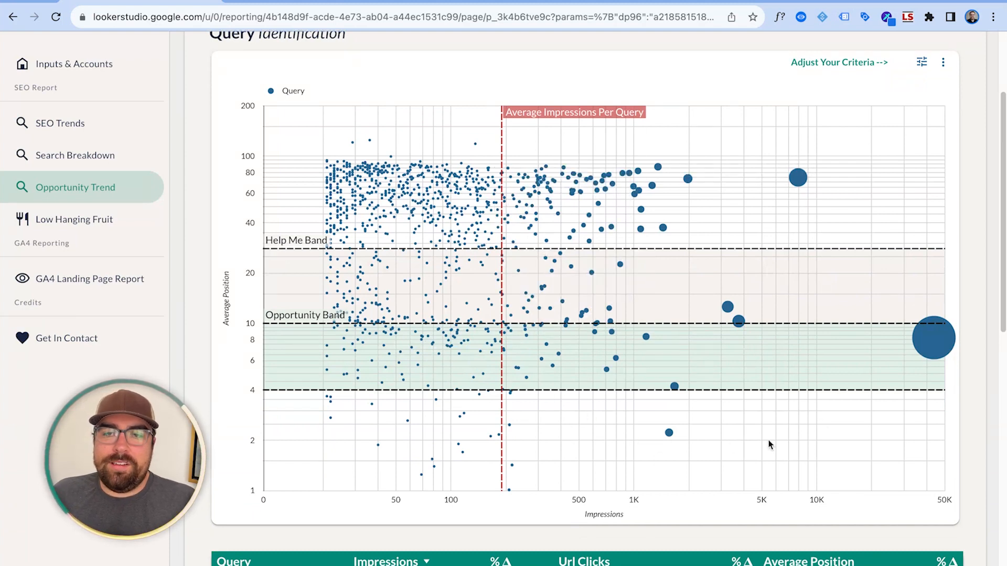
- Inspect the details of the larger query bubbles with above-average impressions inside and just below the Opportunity Band
drag(847, 418, 625, 420)
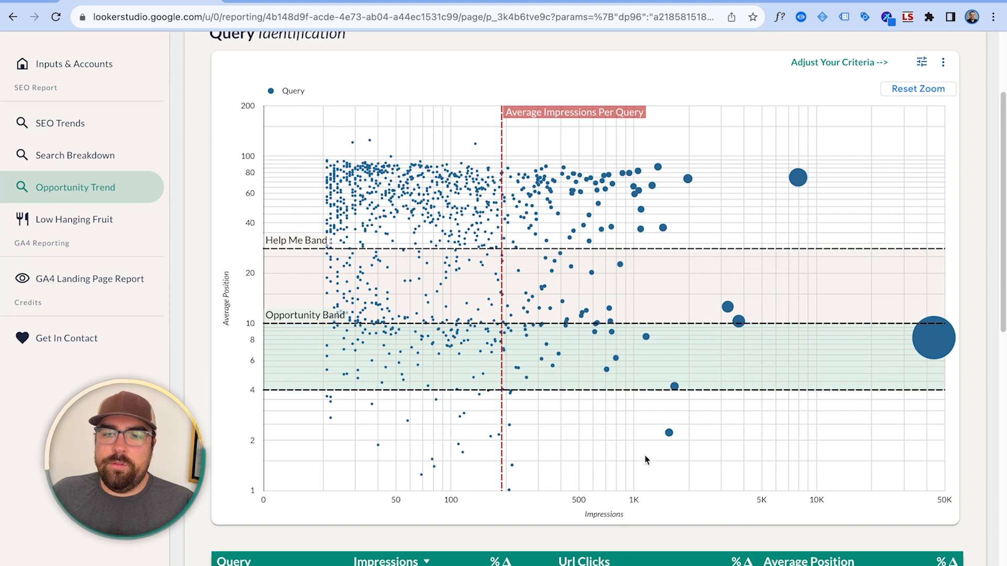
mouse_move(669, 433)
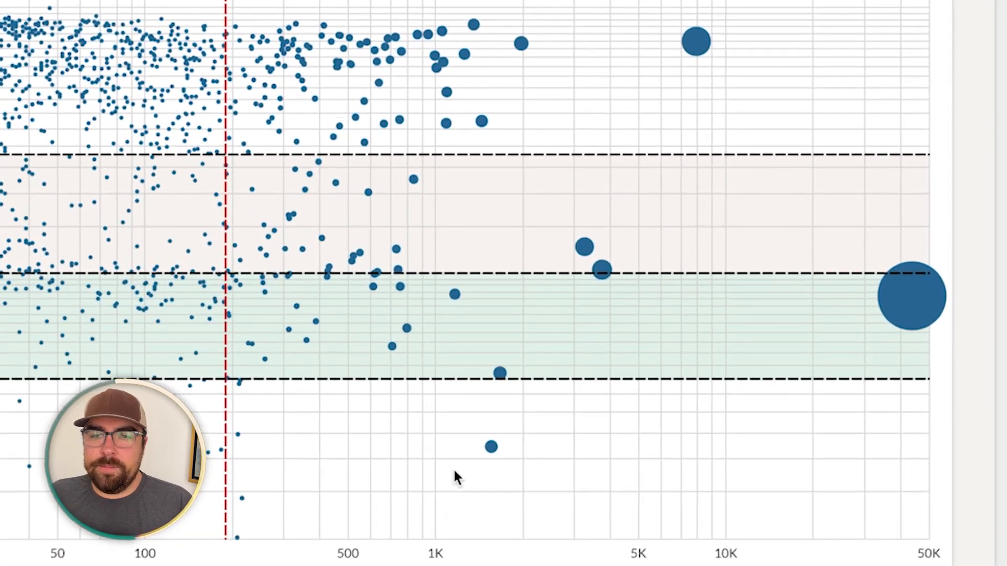
mouse_move(669, 434)
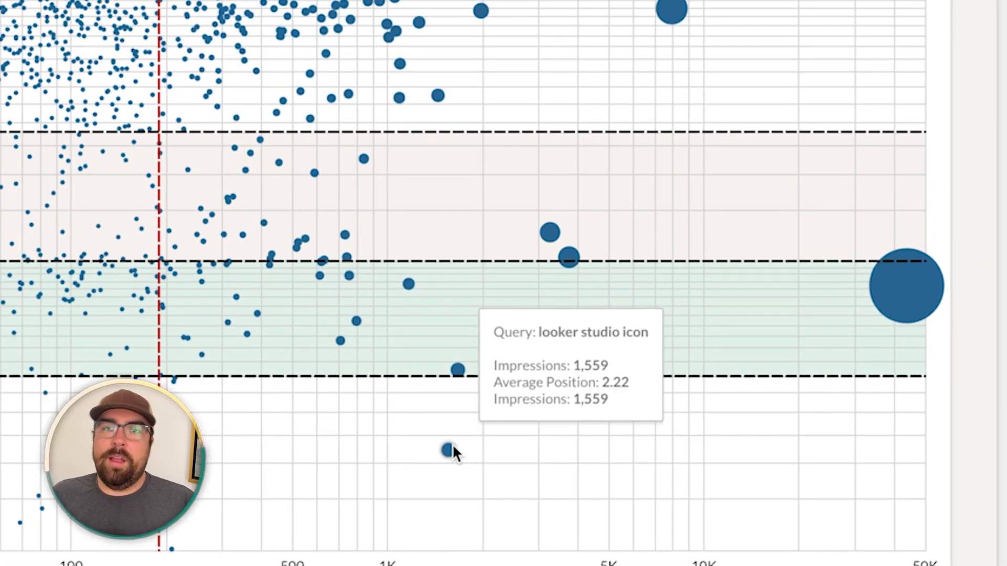
mouse_move(457, 370)
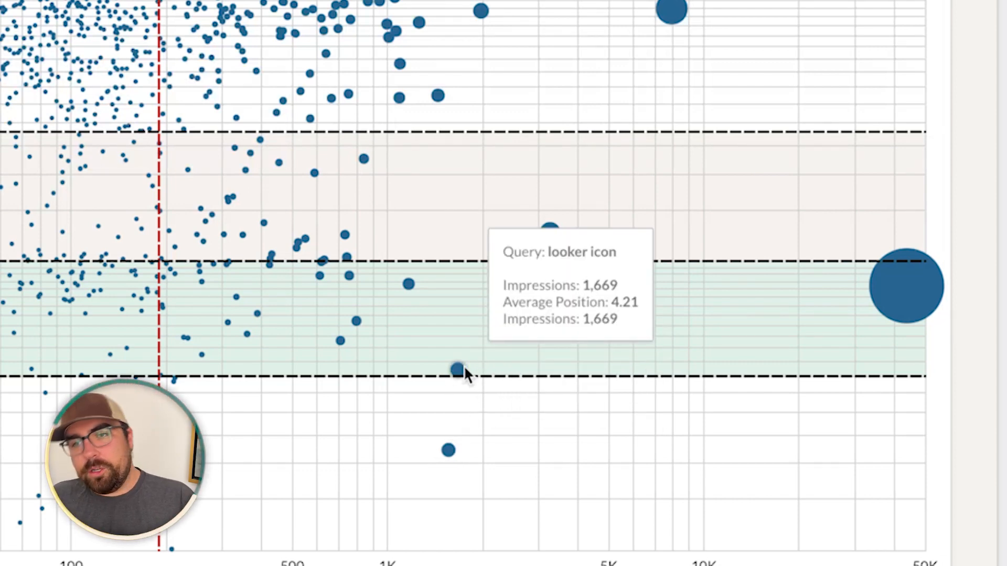
mouse_move(417, 284)
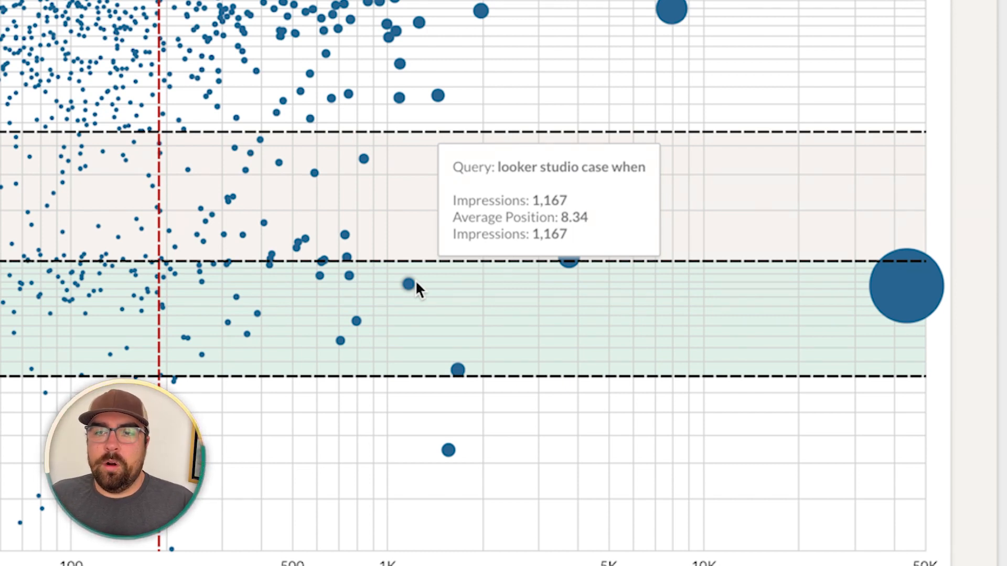
mouse_move(568, 266)
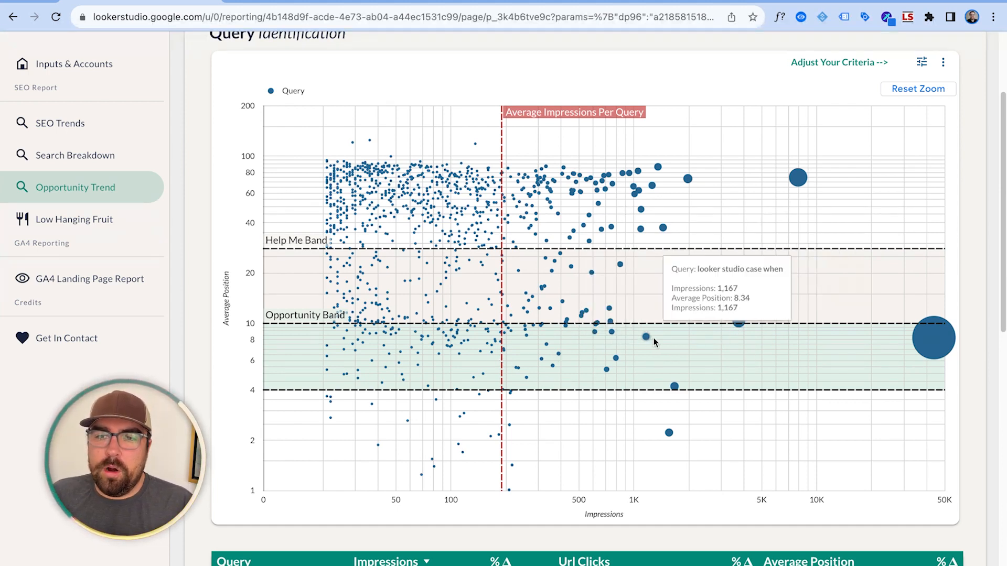
scroll(617, 451, down, 1)
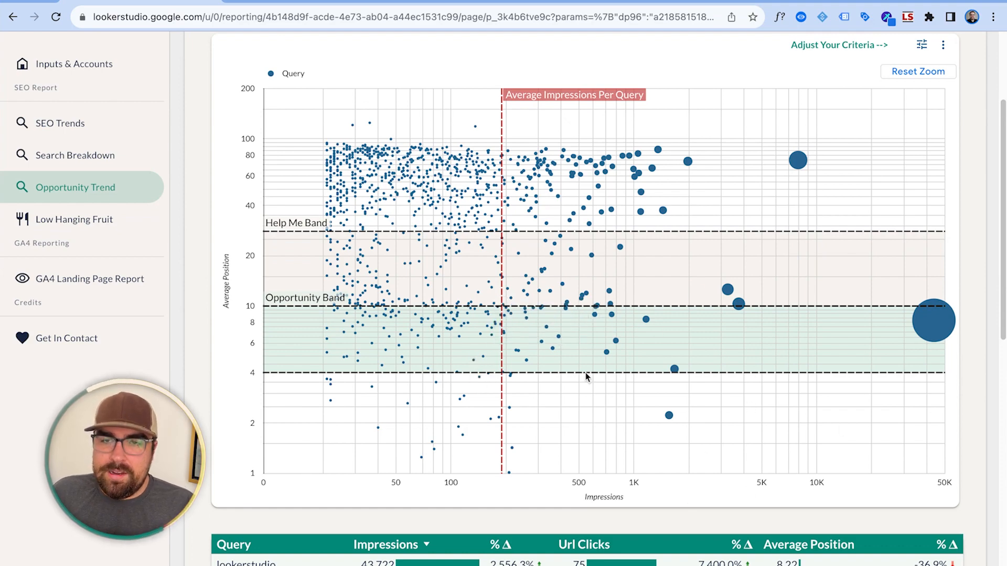
- Filter the Opportunity Trend page to show only Non-Branded Keywords and review the filtered query chart
scroll(610, 362, up, 3)
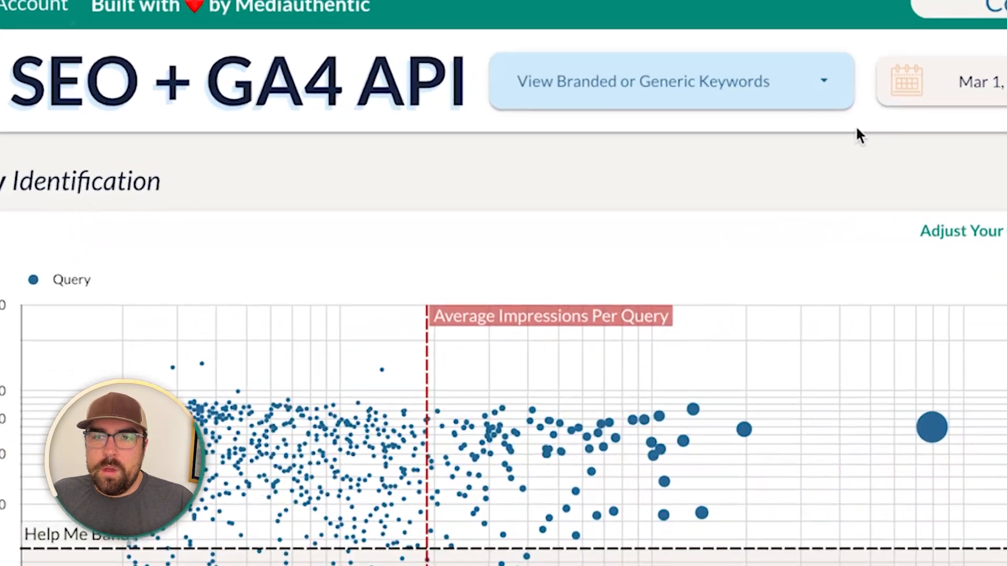
click(730, 110)
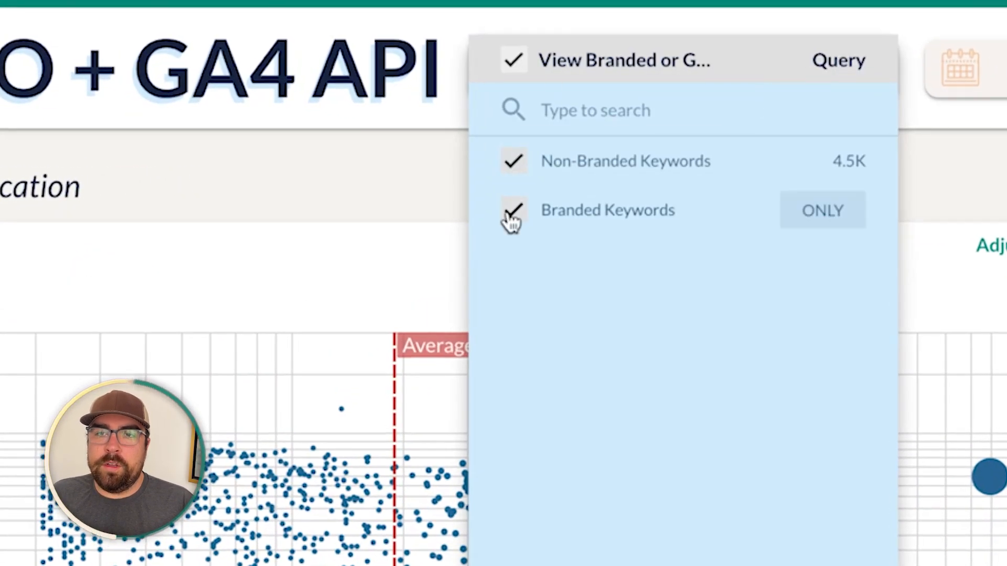
mouse_move(607, 218)
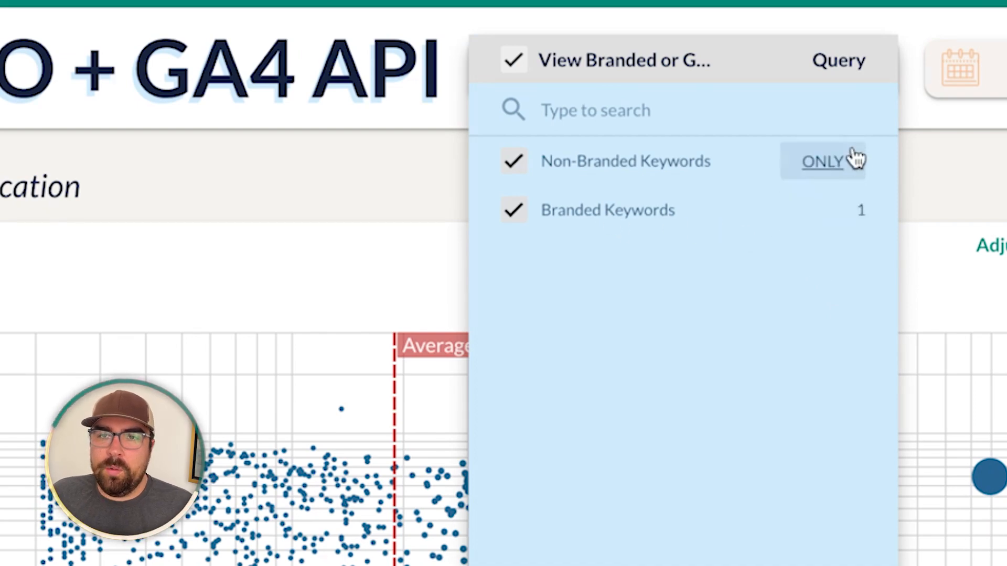
click(843, 164)
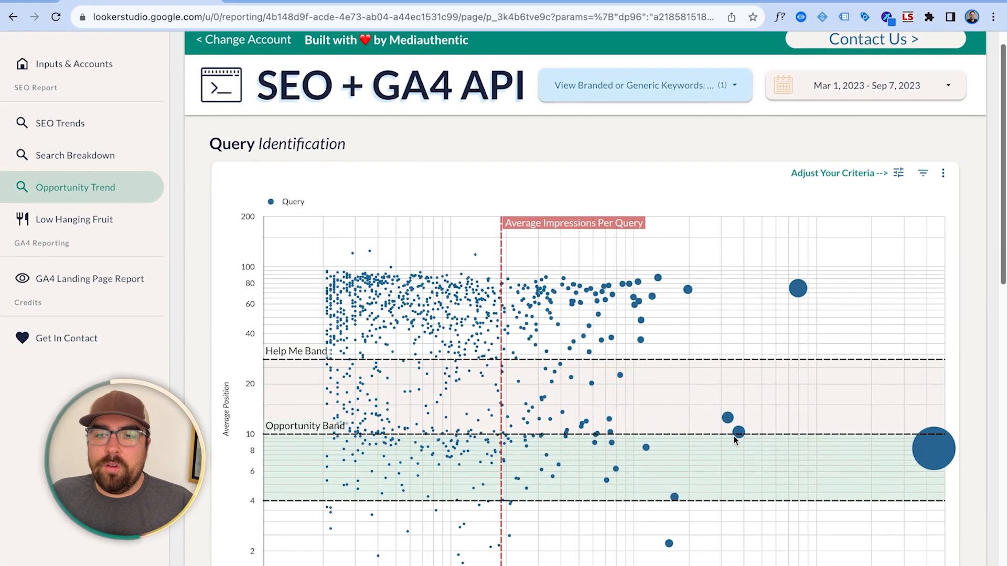
mouse_move(737, 431)
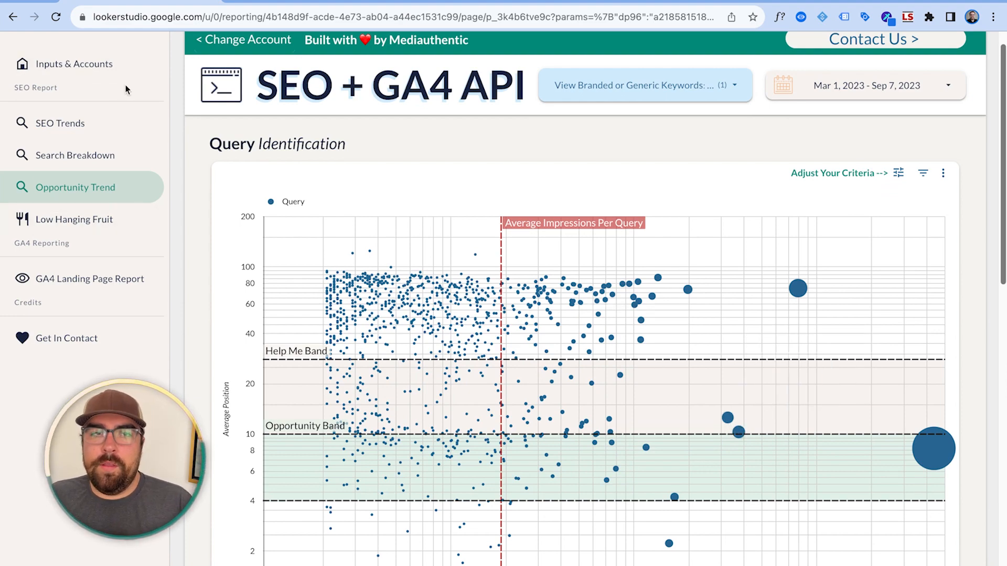
scroll(763, 329, down, 3)
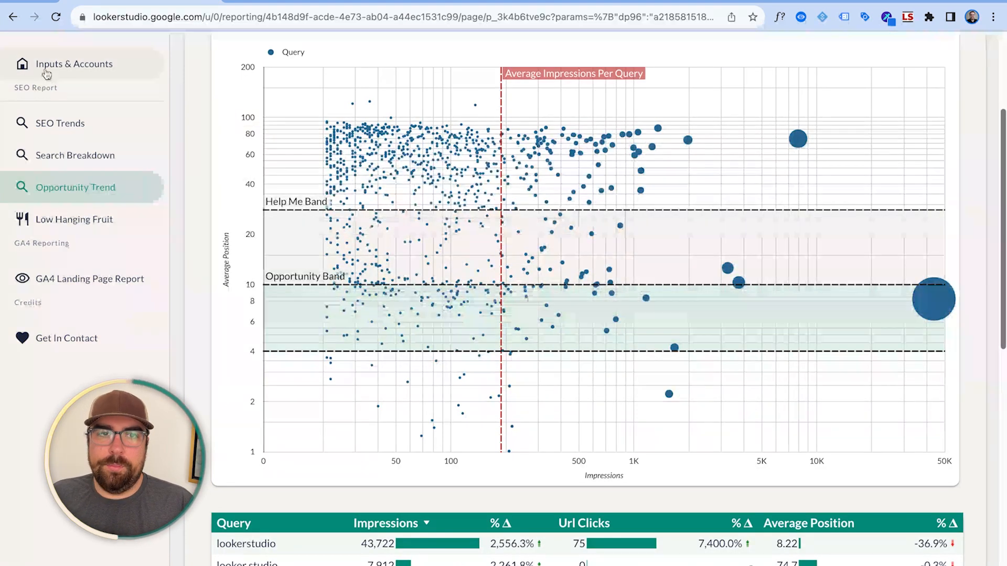
scroll(627, 342, up, 3)
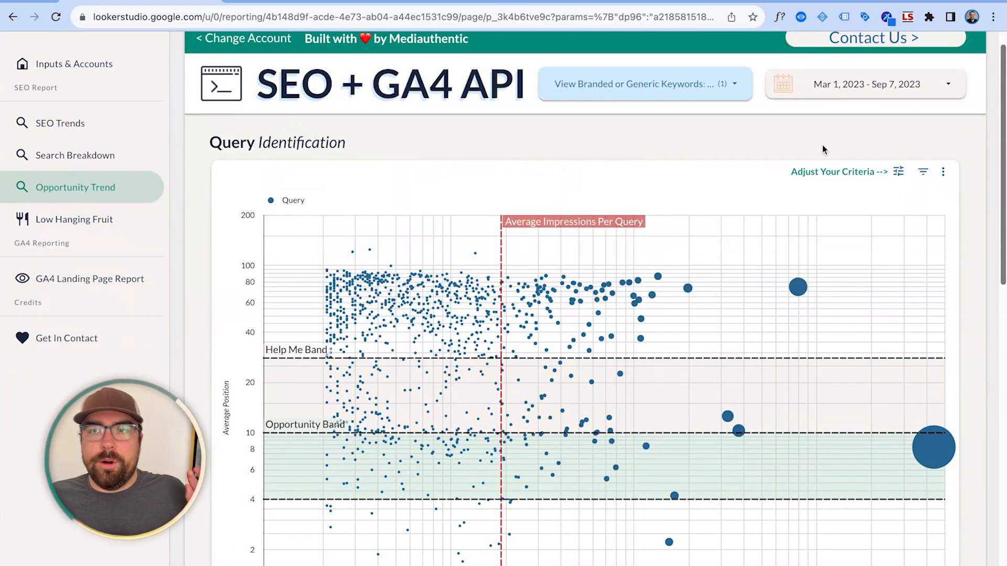
- Open the Opportunity Trend page for editing, select the Query Identification chart, and show its available chart types
mouse_move(830, 36)
click(854, 54)
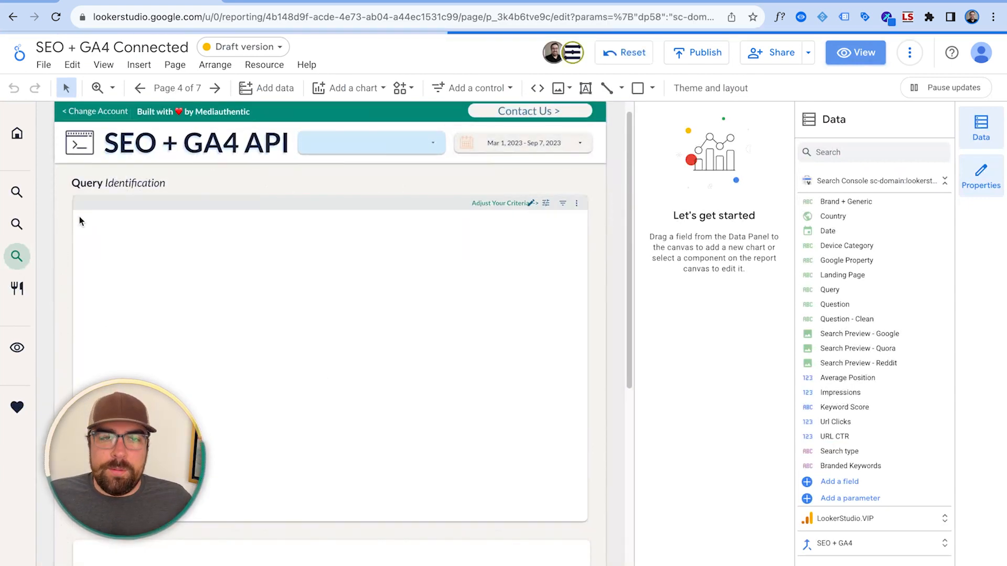
click(409, 283)
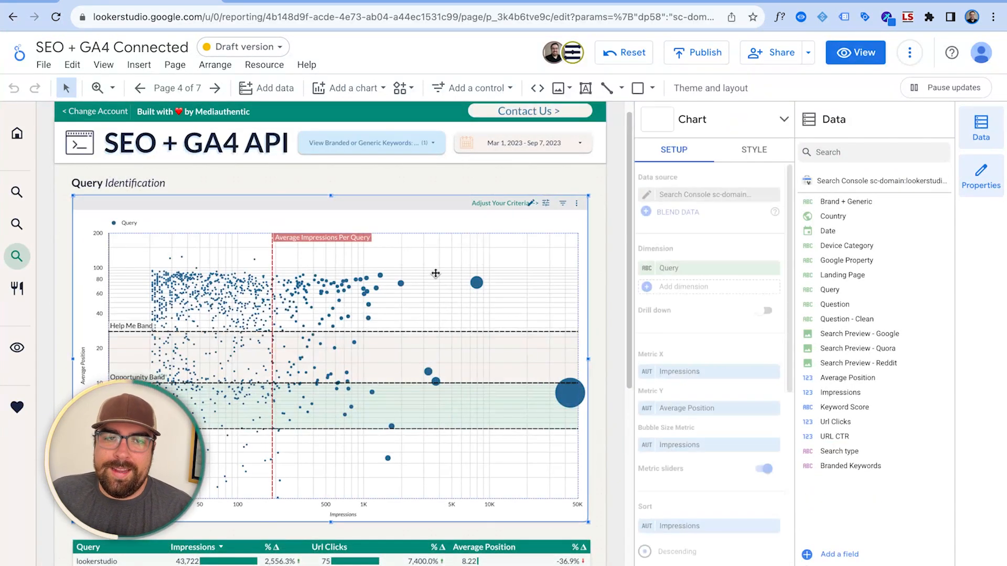
click(693, 124)
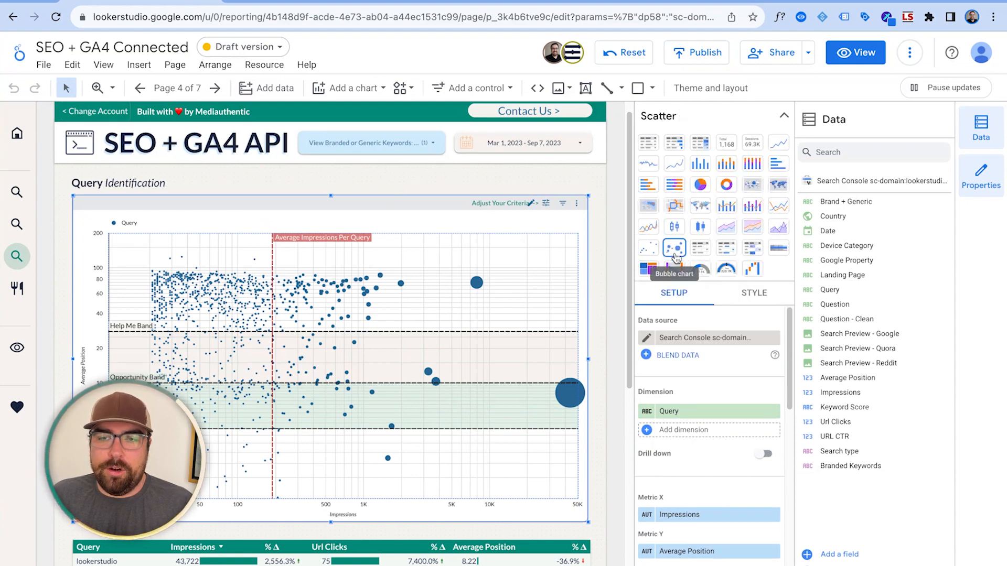
- Review the bubble chart's data source, Query dimension, and X, Y and bubble size metrics alongside the plotted queries
scroll(568, 283, down, 1)
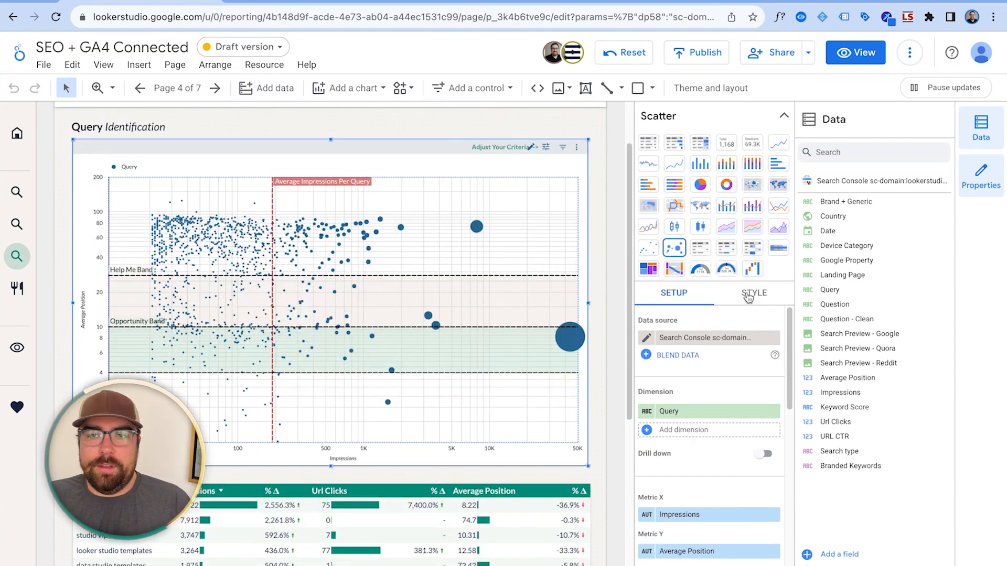
scroll(708, 351, down, 1)
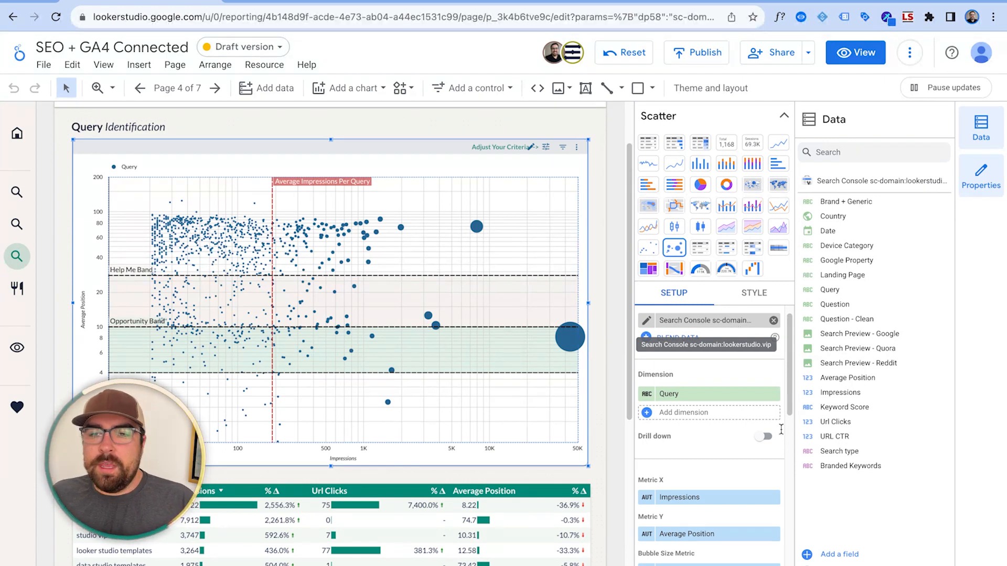
scroll(702, 430, down, 1)
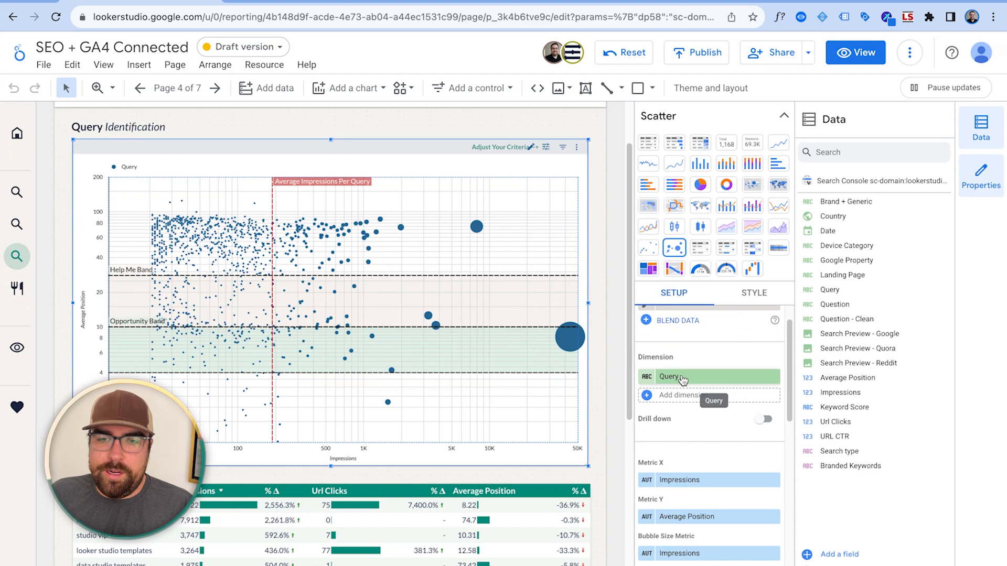
mouse_move(577, 335)
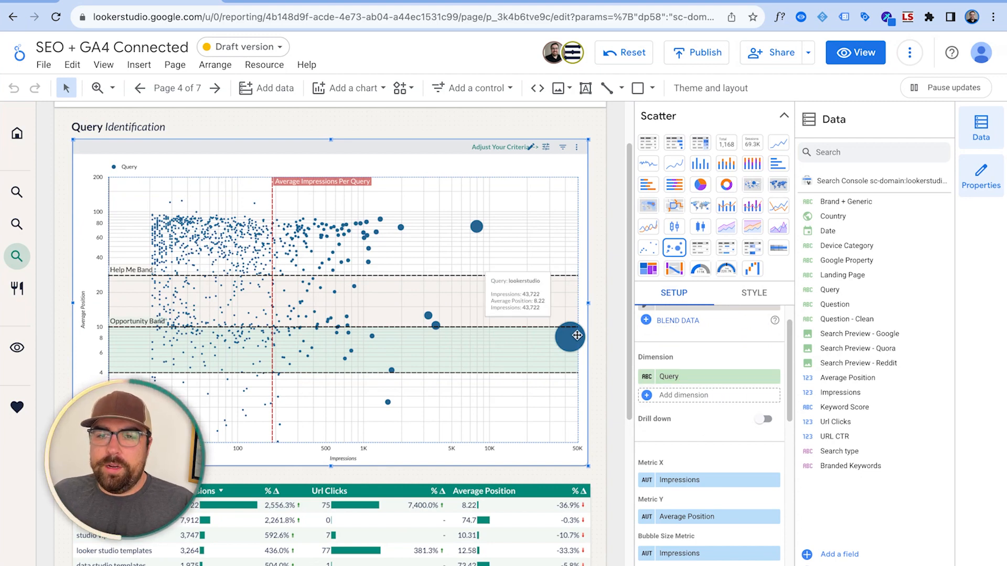
scroll(672, 421, down, 1)
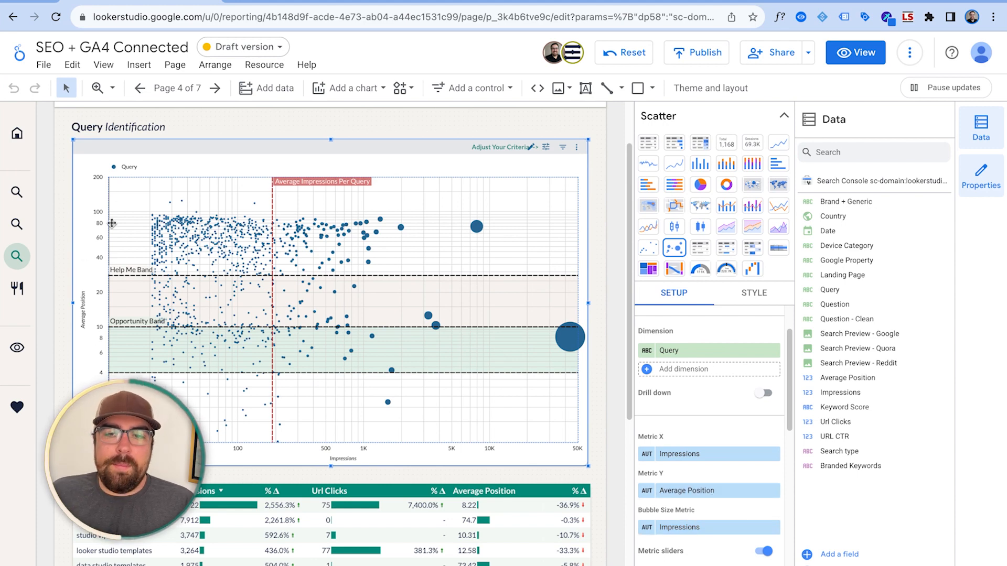
scroll(699, 539, down, 1)
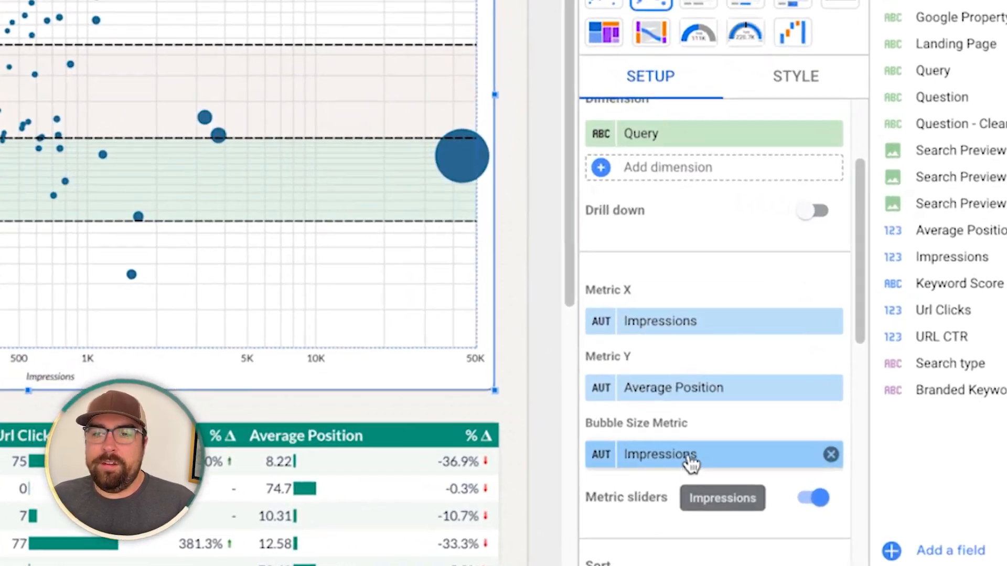
- Change the chart's bubble size metric to URL CTR and look over the resized bubbles
click(695, 504)
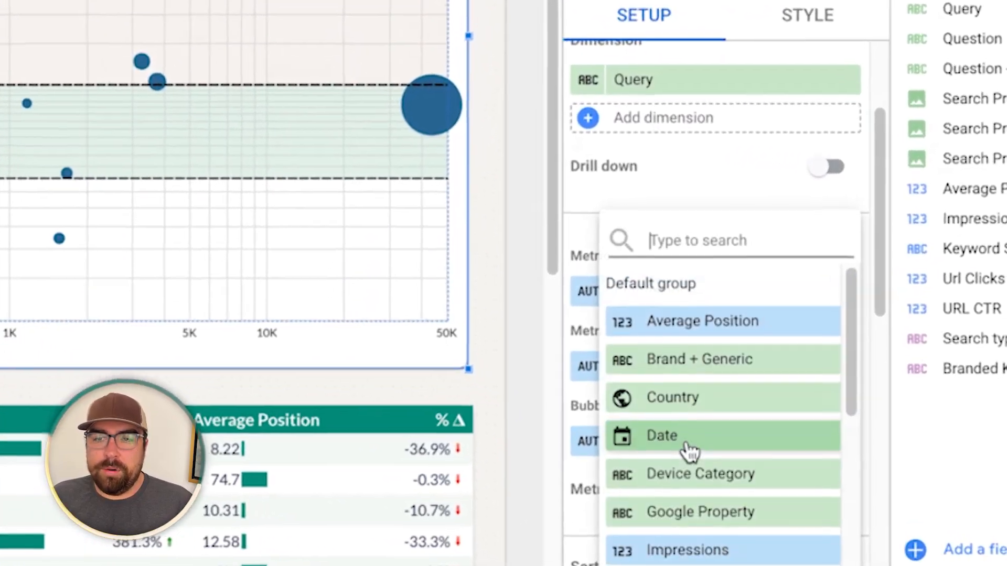
scroll(739, 443, down, 4)
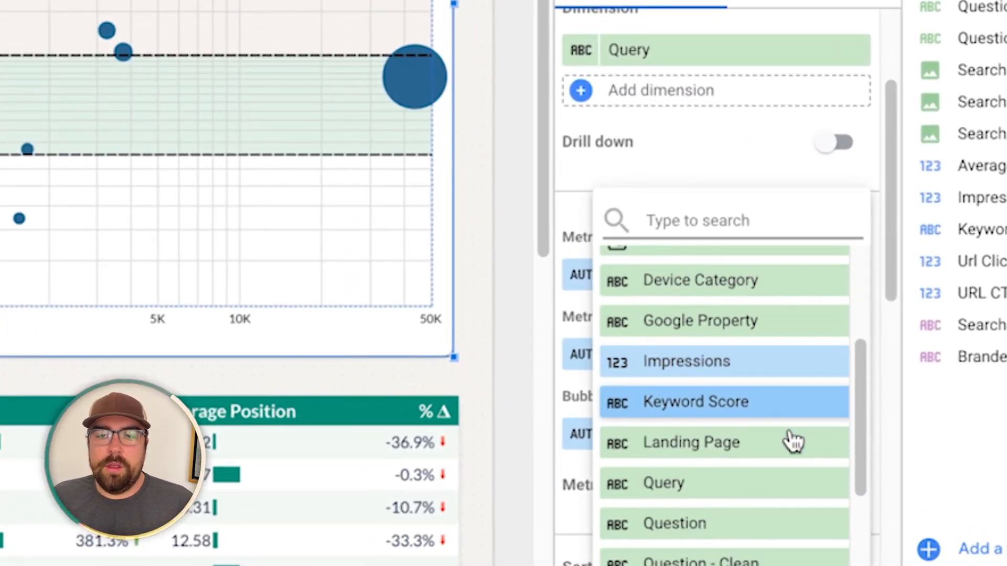
scroll(792, 440, down, 5)
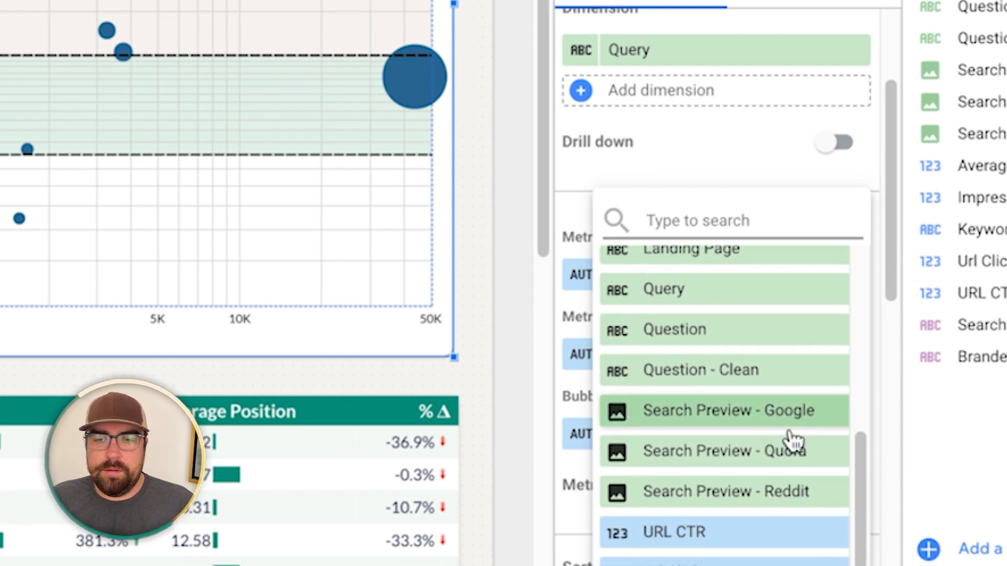
click(590, 157)
click(703, 438)
scroll(735, 524, down, 5)
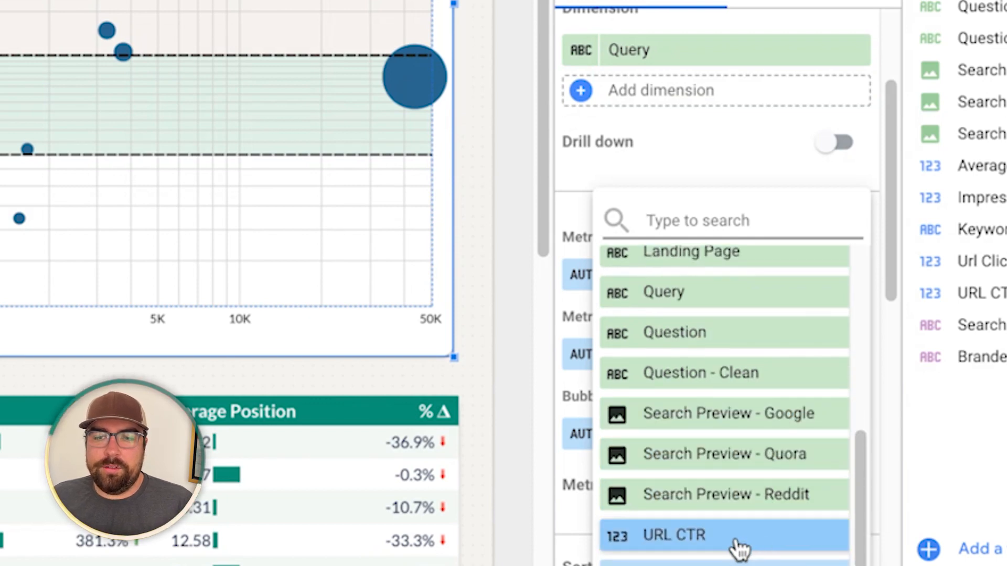
click(736, 540)
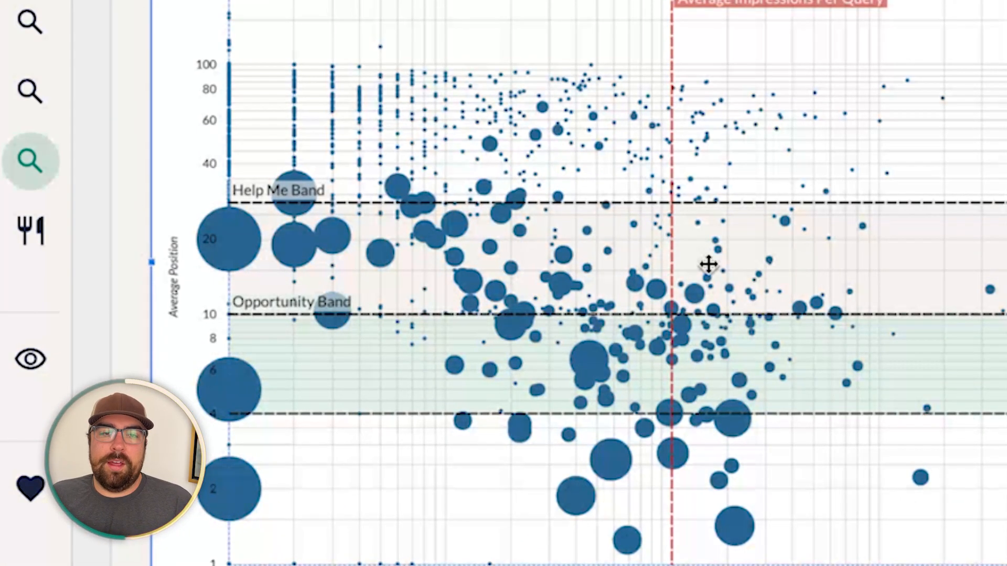
mouse_move(252, 236)
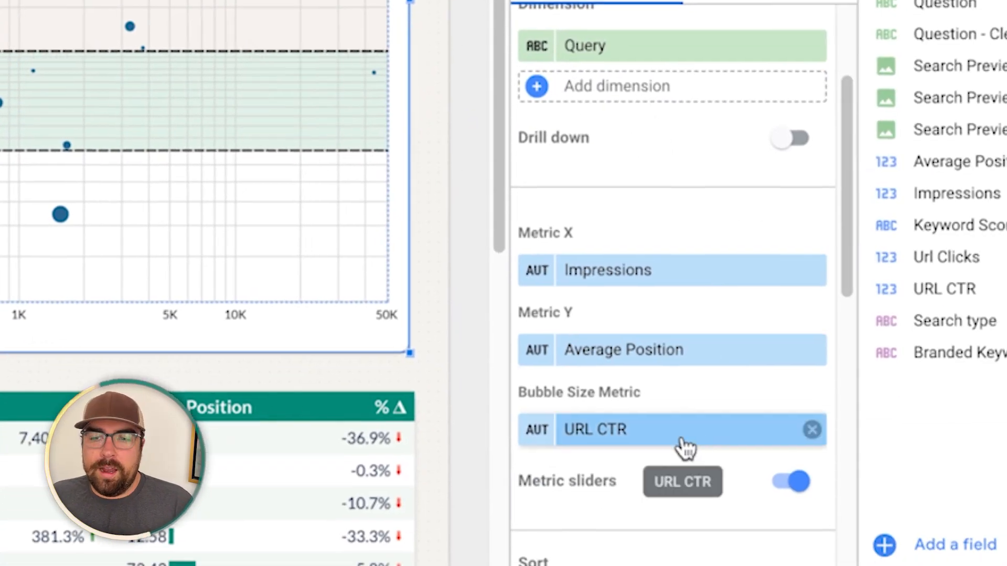
- Set the bubble size metric back to Impressions and inspect the larger query bubbles
click(680, 447)
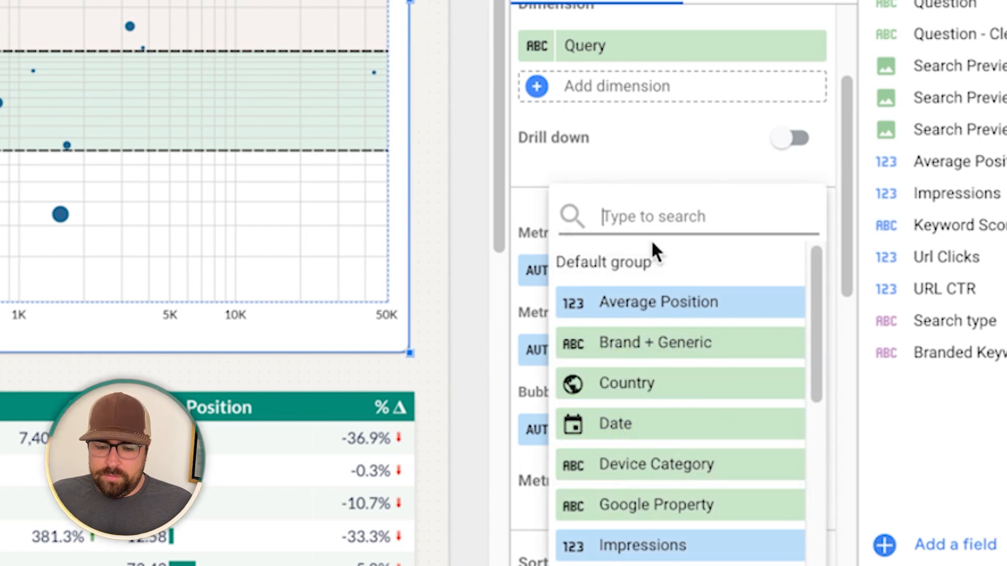
text(impre)
click(702, 302)
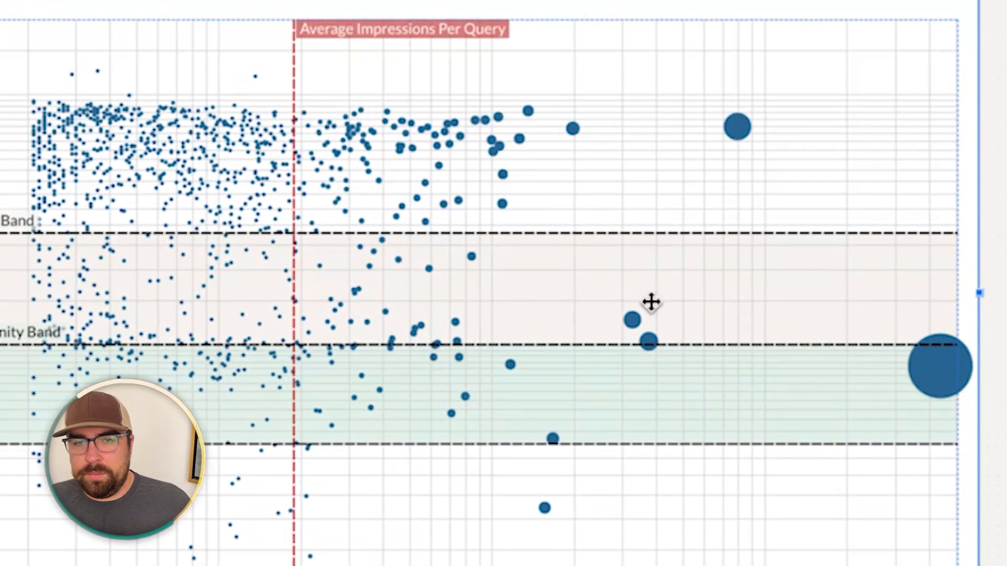
mouse_move(726, 122)
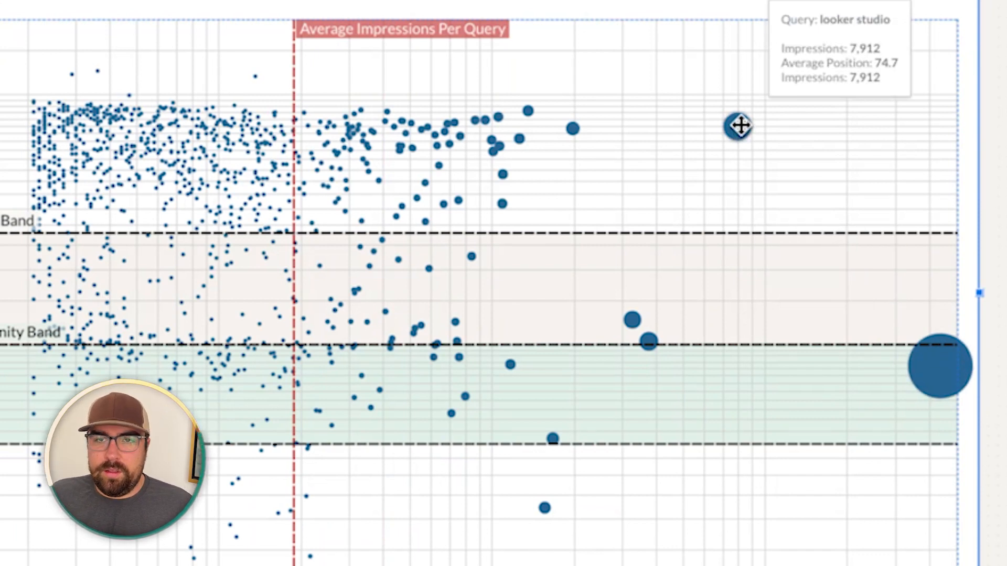
mouse_move(636, 321)
mouse_move(649, 344)
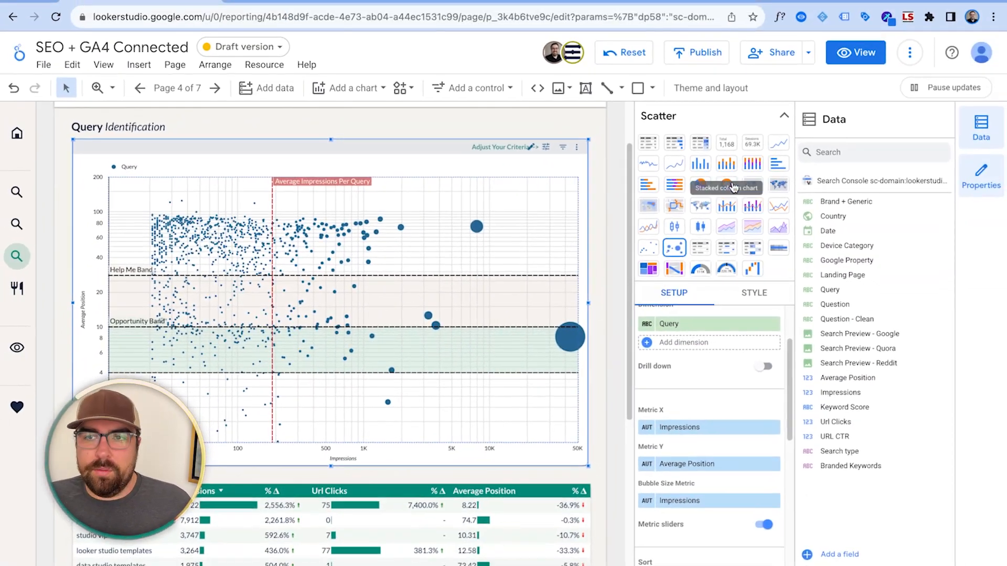
- Collapse the chart type choices and review the chart's sort, reference line and reference band settings
click(781, 115)
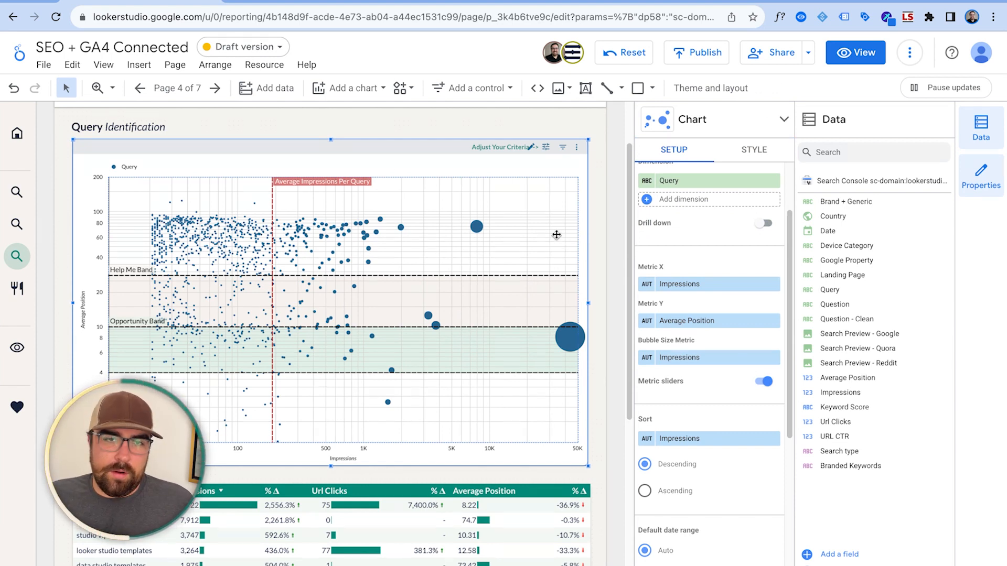
scroll(731, 367, down, 1)
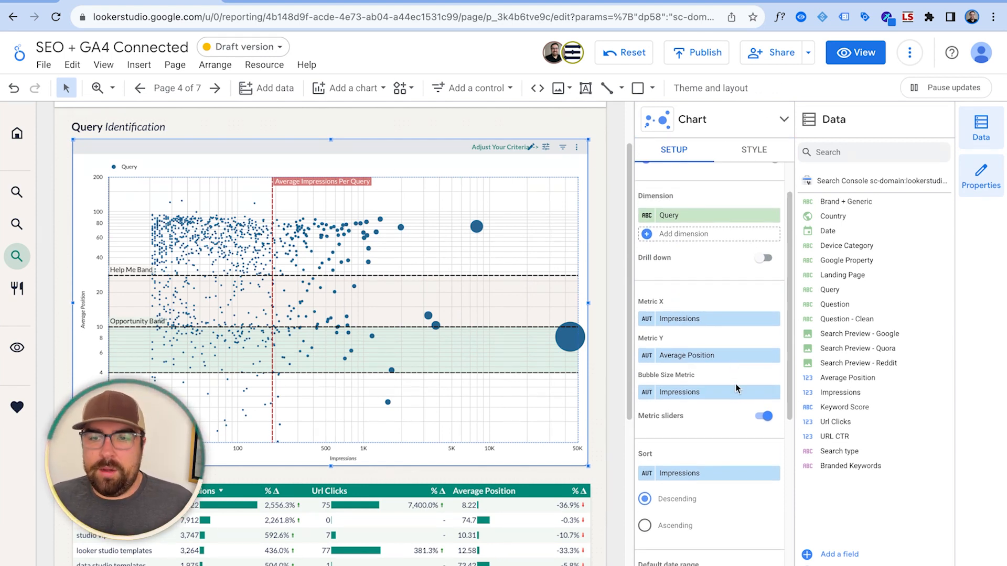
scroll(727, 416, down, 3)
scroll(723, 357, up, 6)
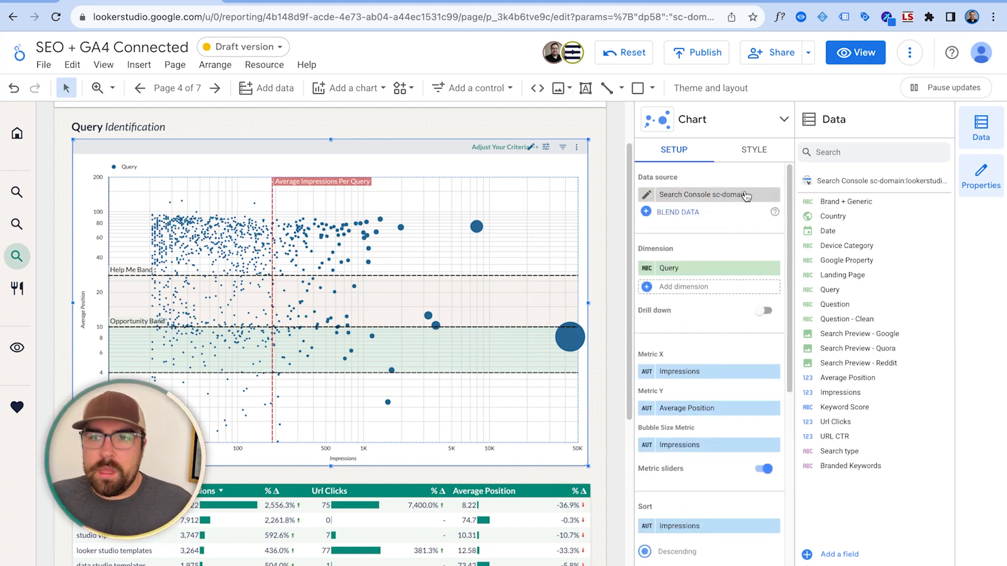
click(754, 151)
scroll(719, 332, down, 5)
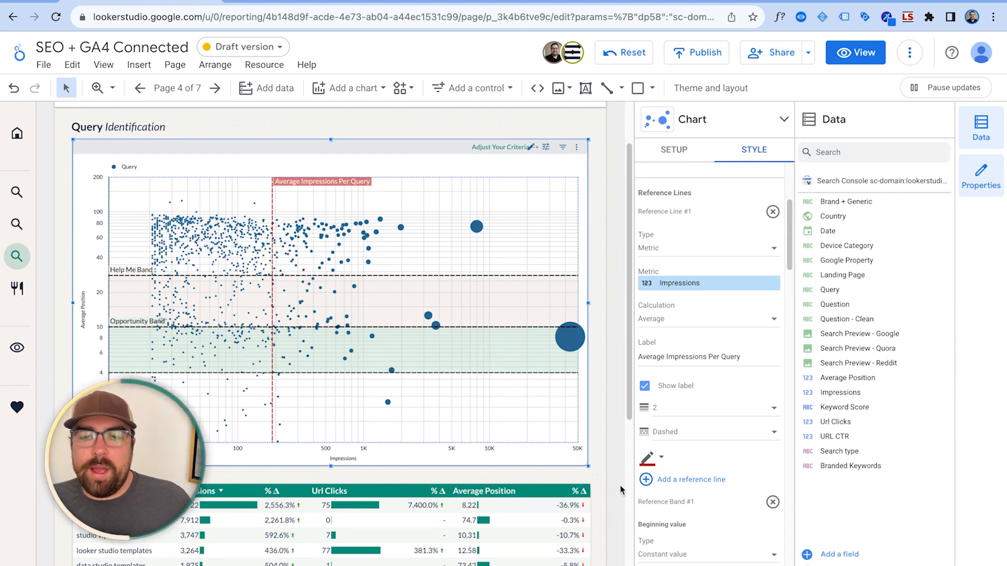
scroll(709, 477, down, 3)
scroll(726, 493, down, 2)
scroll(730, 498, down, 6)
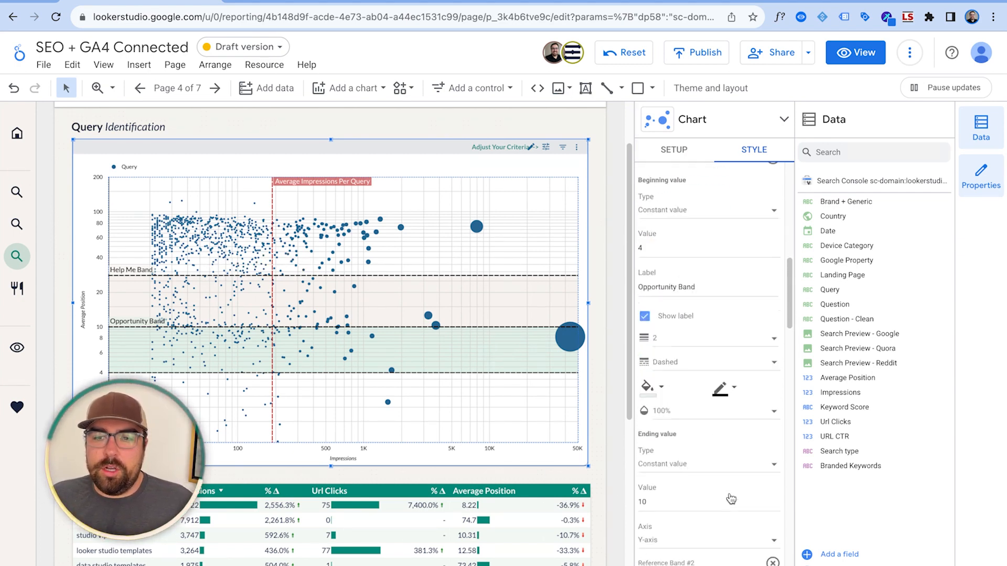
scroll(730, 499, down, 10)
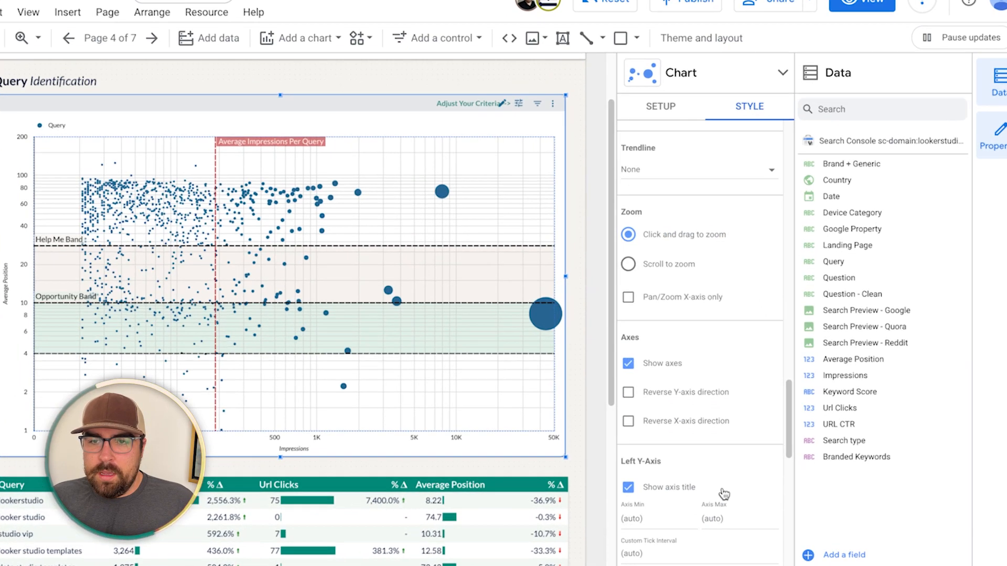
- Turn off the log scale on the chart's left Y-axis and X-axis and inspect the largest bubble
scroll(724, 493, down, 1)
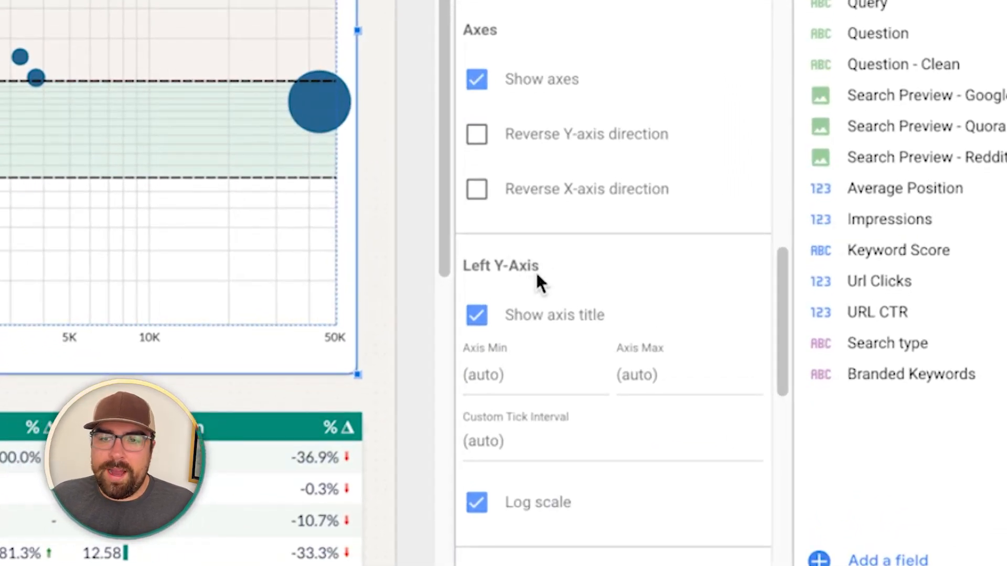
scroll(527, 230, down, 3)
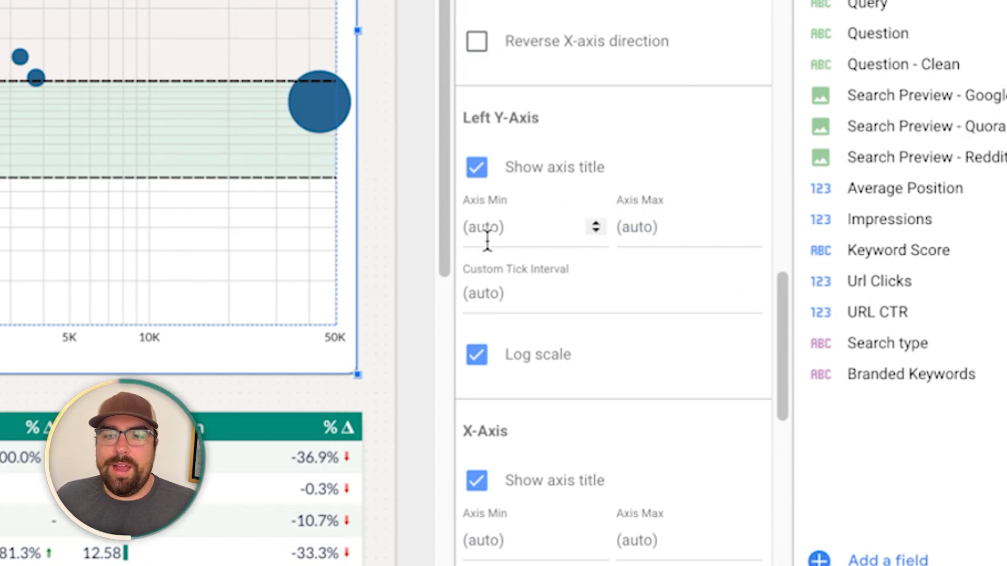
scroll(637, 238, down, 1)
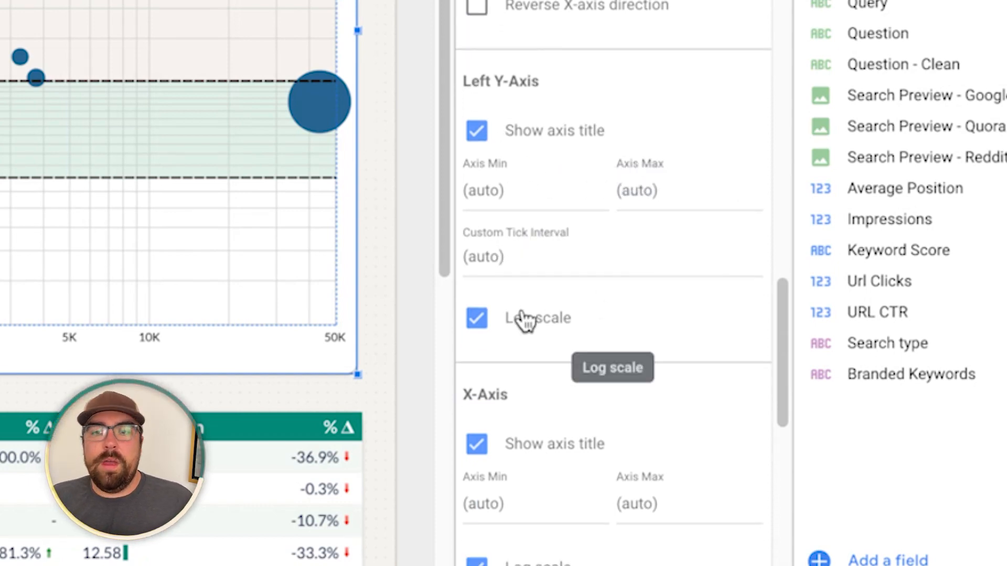
click(483, 316)
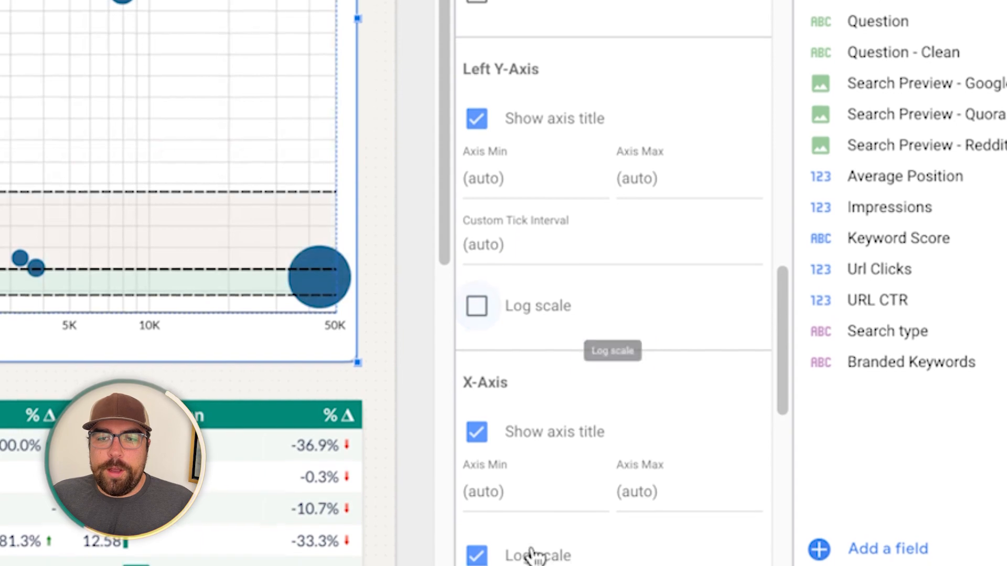
click(478, 549)
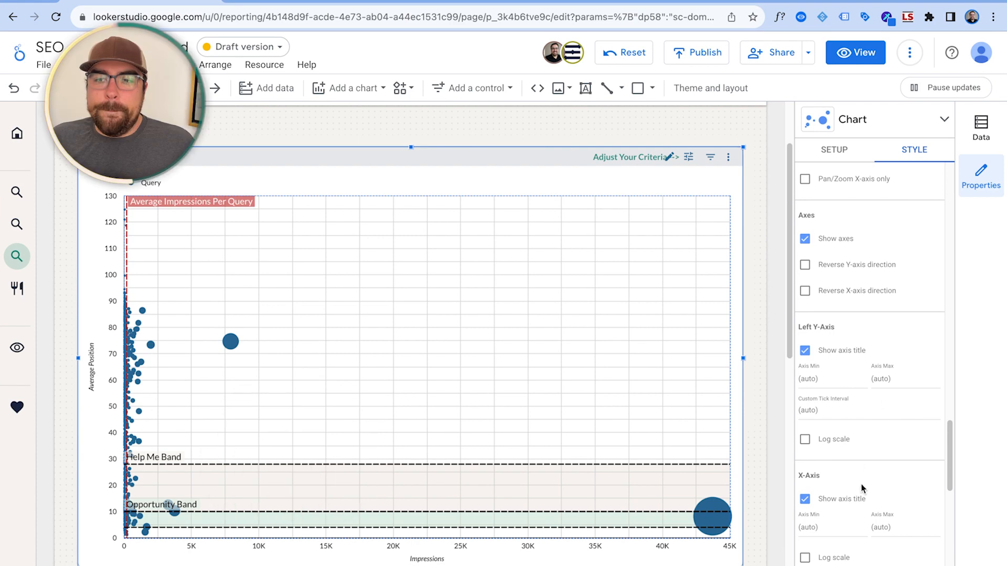
mouse_move(706, 523)
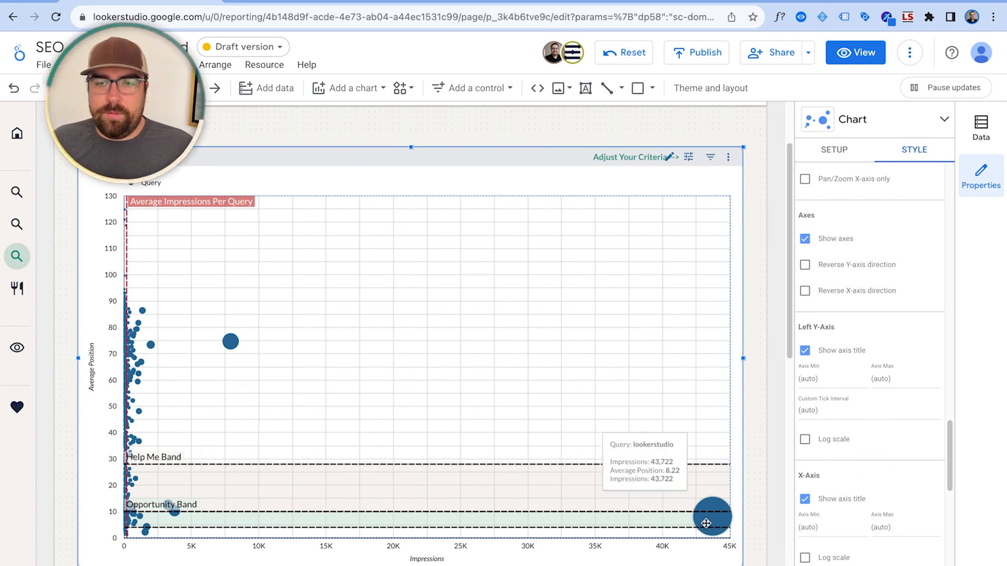
- Turn the log scale back on for the left Y-axis and X-axis, toggling the X-axis setting once more to compare
click(805, 440)
scroll(848, 502, down, 2)
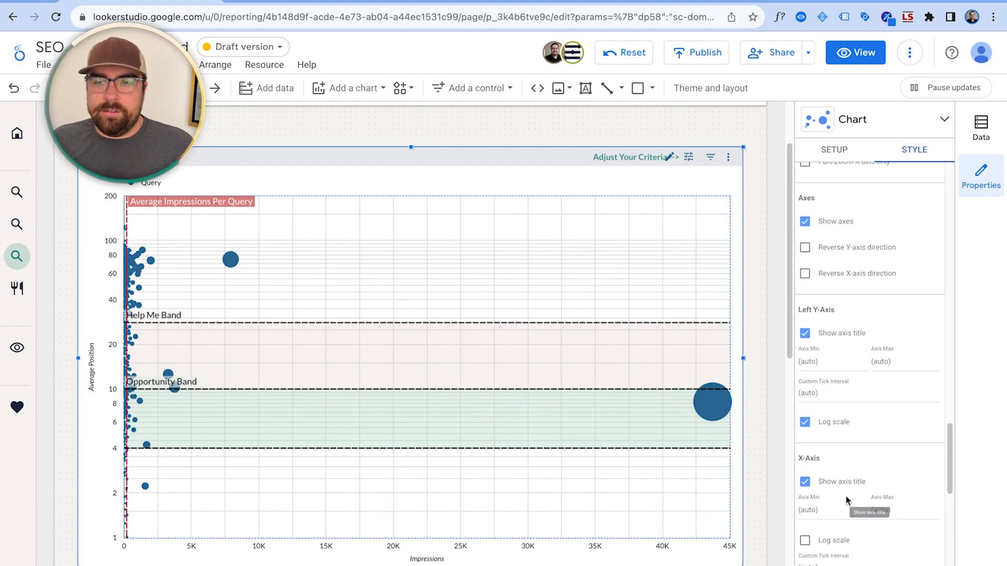
click(824, 515)
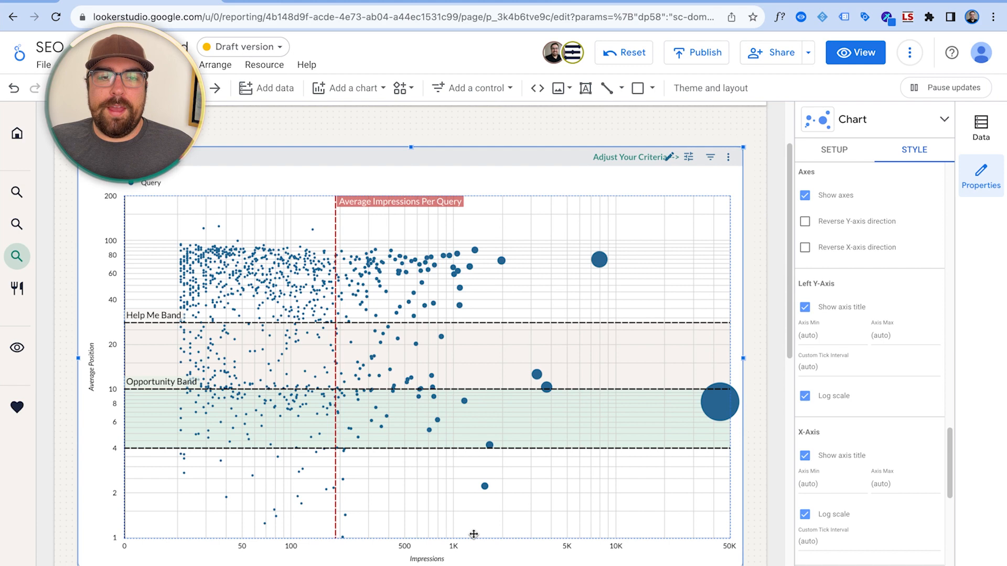
click(833, 517)
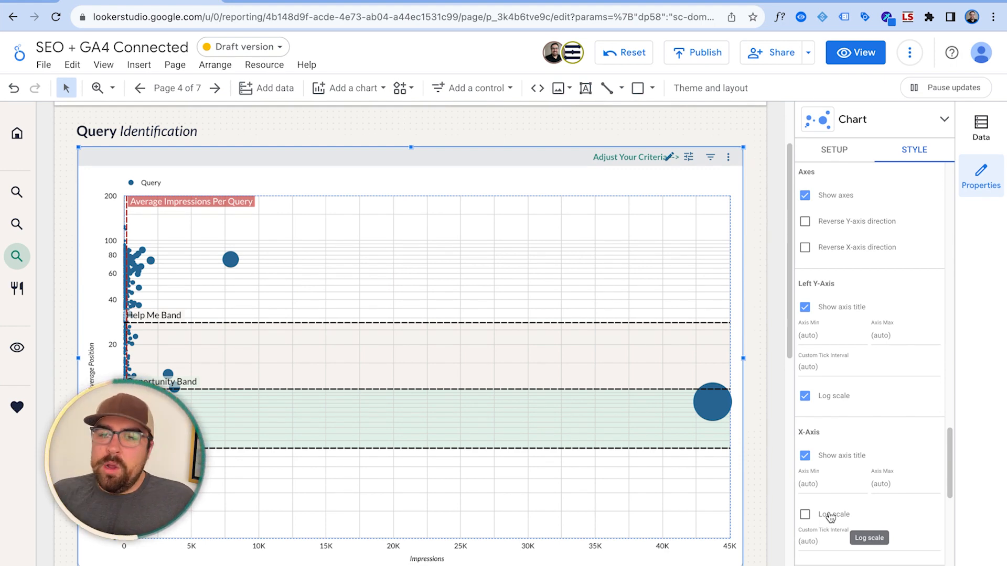
click(830, 515)
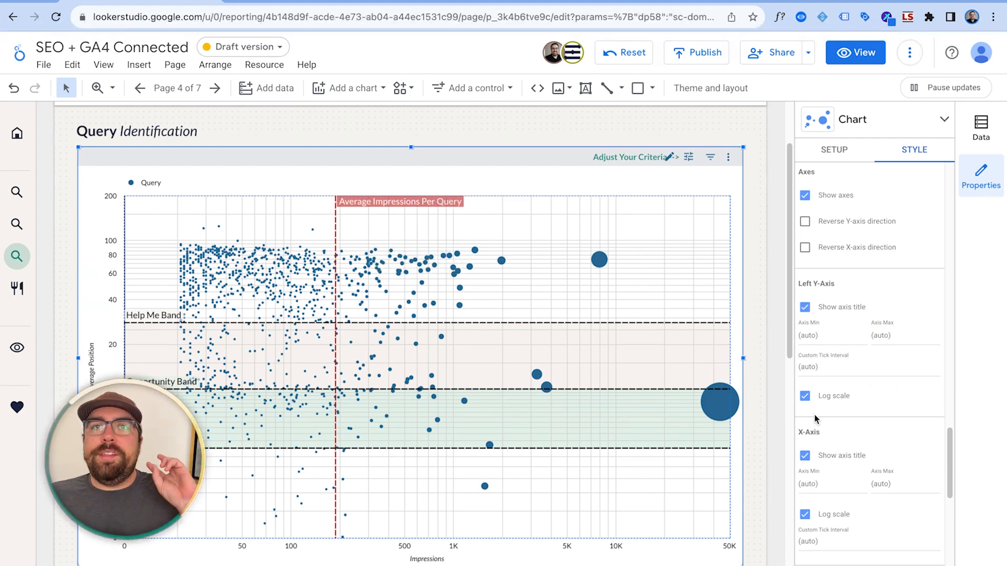
- Review the value, label and line style settings of the chart's two reference bands and its reference line
scroll(834, 422, up, 8)
scroll(834, 422, up, 4)
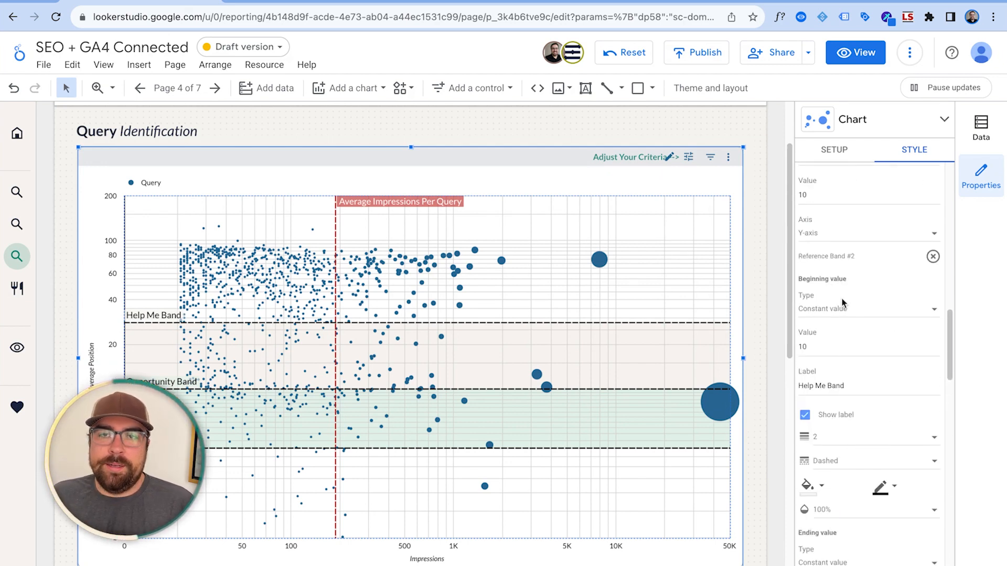
scroll(844, 299, up, 3)
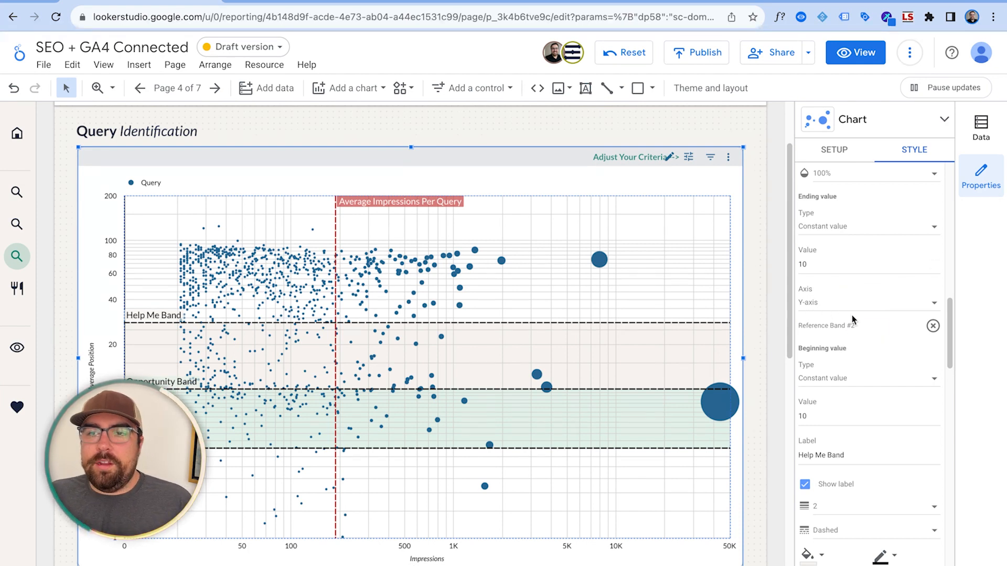
scroll(860, 314, up, 5)
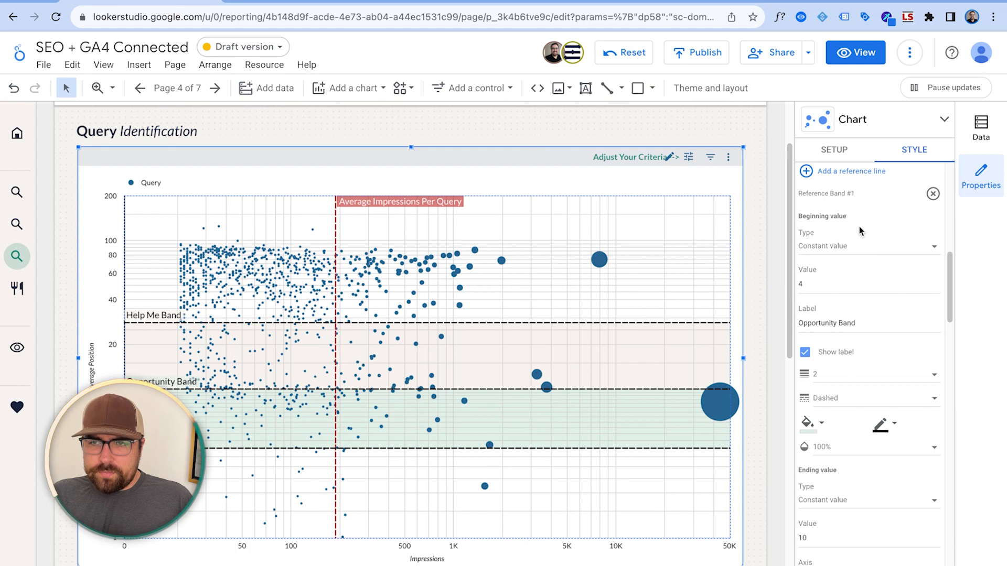
scroll(860, 235, up, 1)
scroll(877, 234, up, 3)
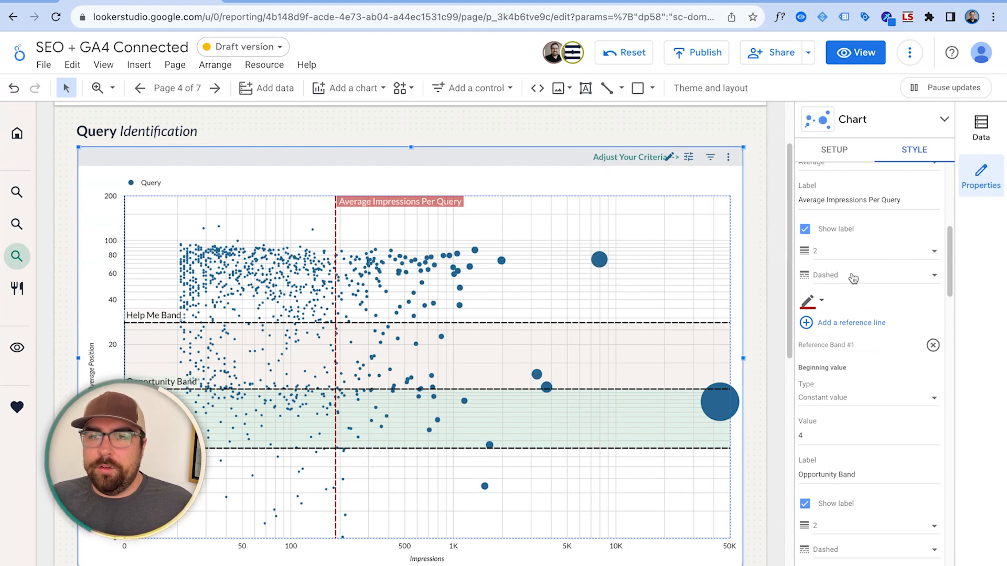
scroll(860, 283, up, 2)
scroll(855, 236, up, 8)
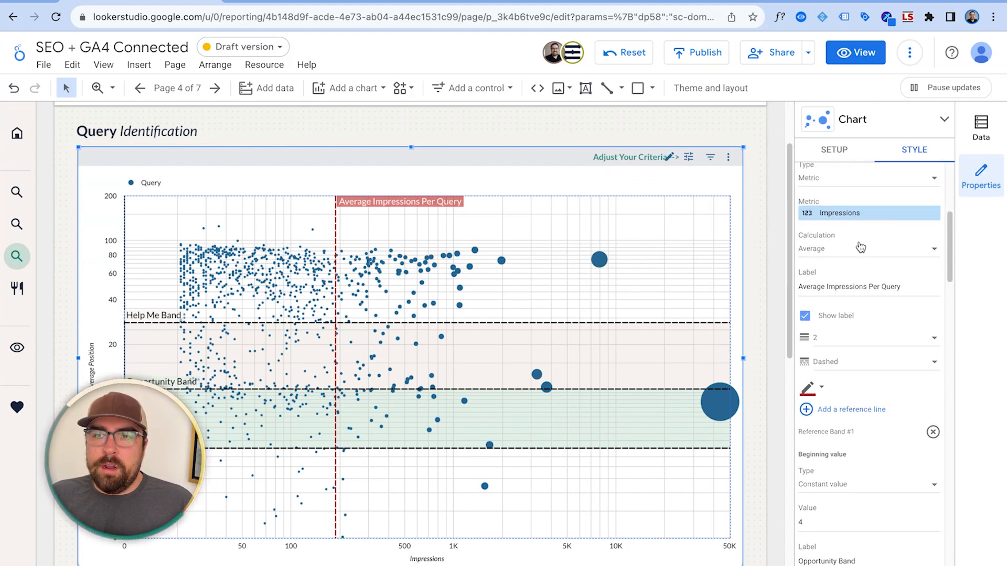
- Check the available type options for the Average Impressions Per Query reference line, keeping it on Metric
scroll(878, 462, down, 3)
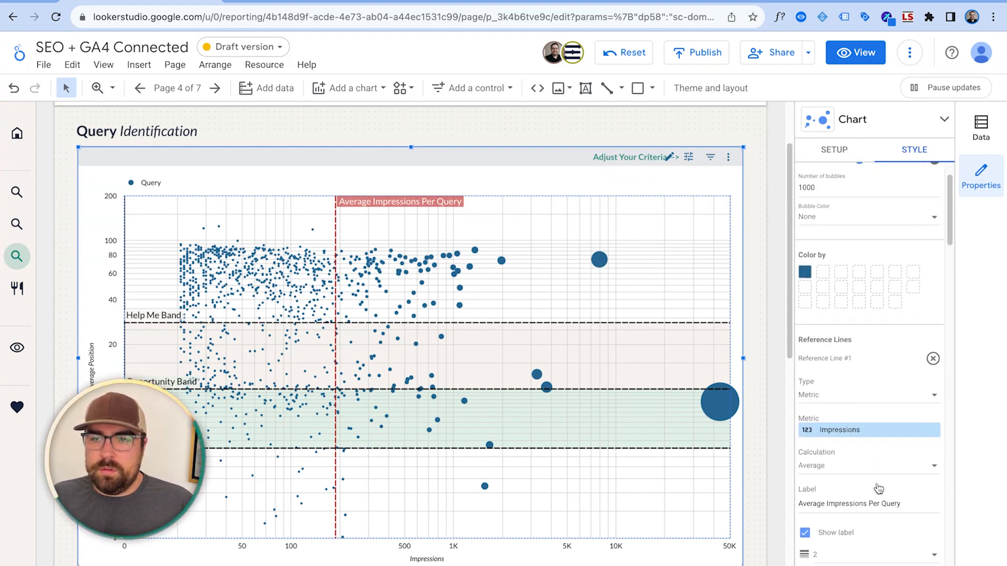
scroll(873, 467, down, 1)
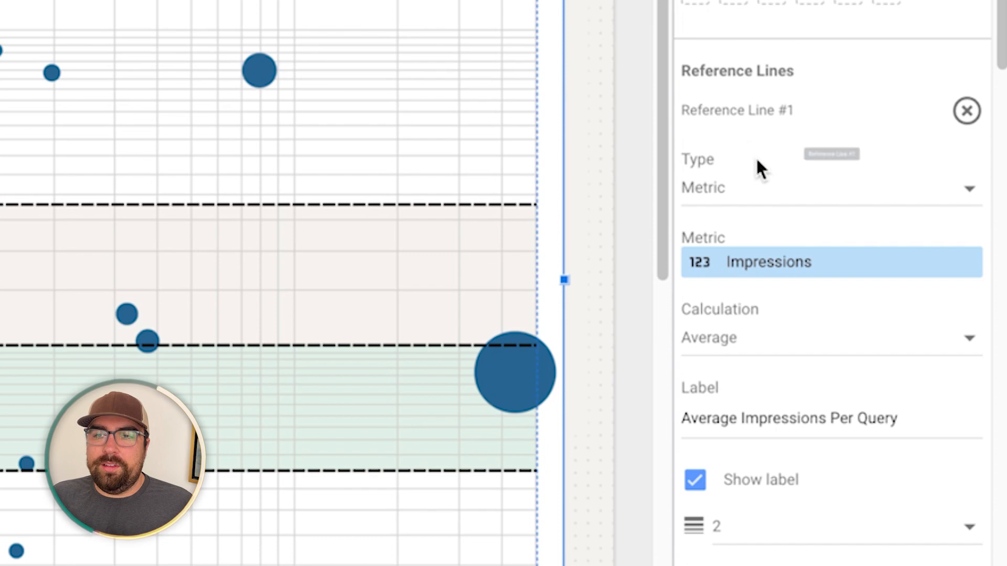
click(766, 195)
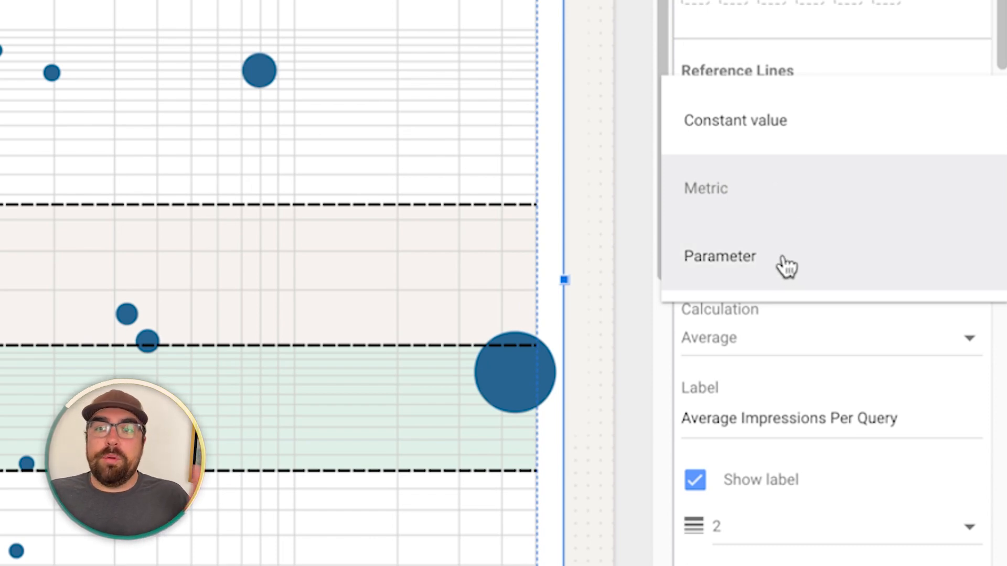
click(778, 195)
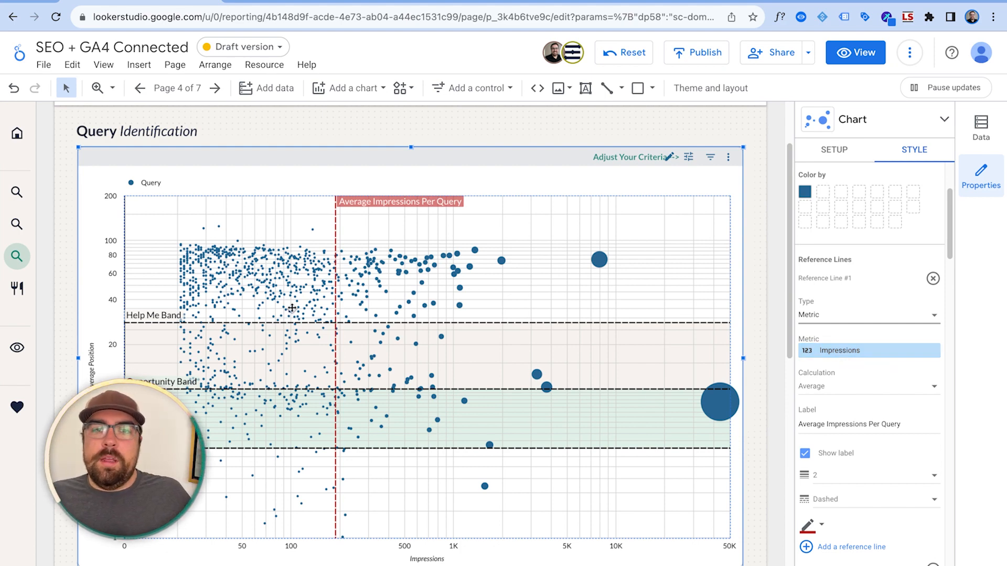
- Set the Average Impressions Per Query reference line's weight to 4 and its line style to Long dash
scroll(859, 440, down, 1)
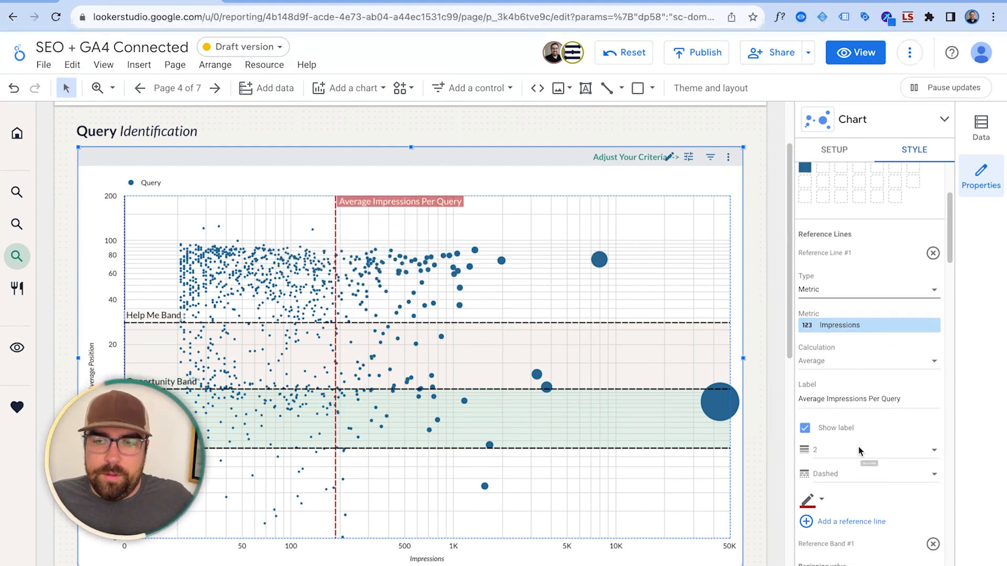
click(836, 452)
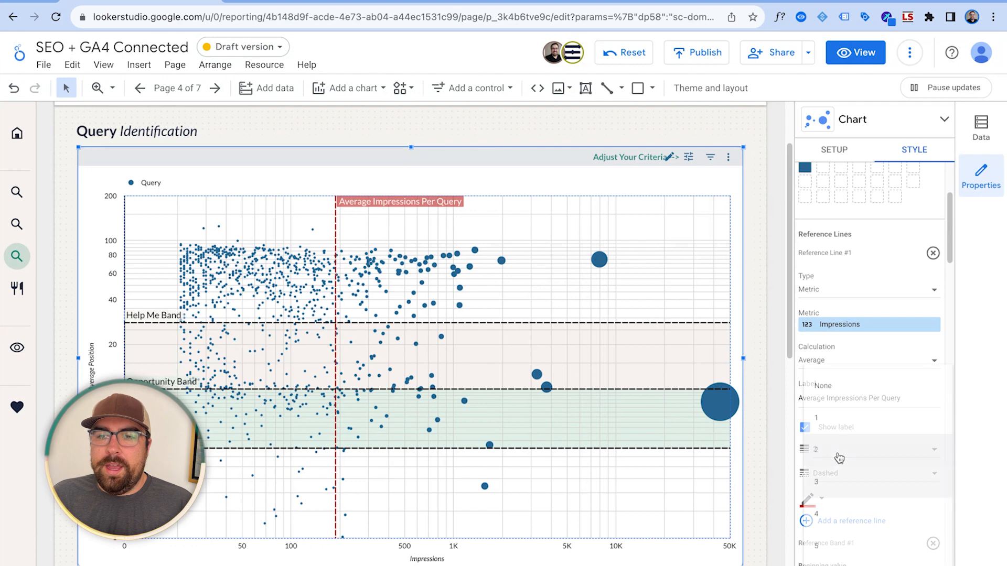
click(830, 514)
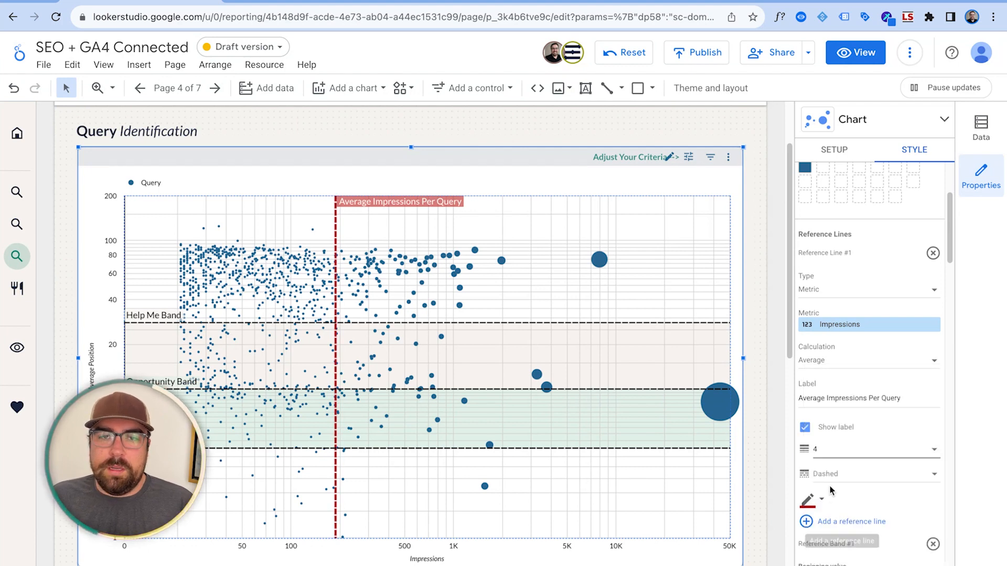
scroll(870, 472, down, 1)
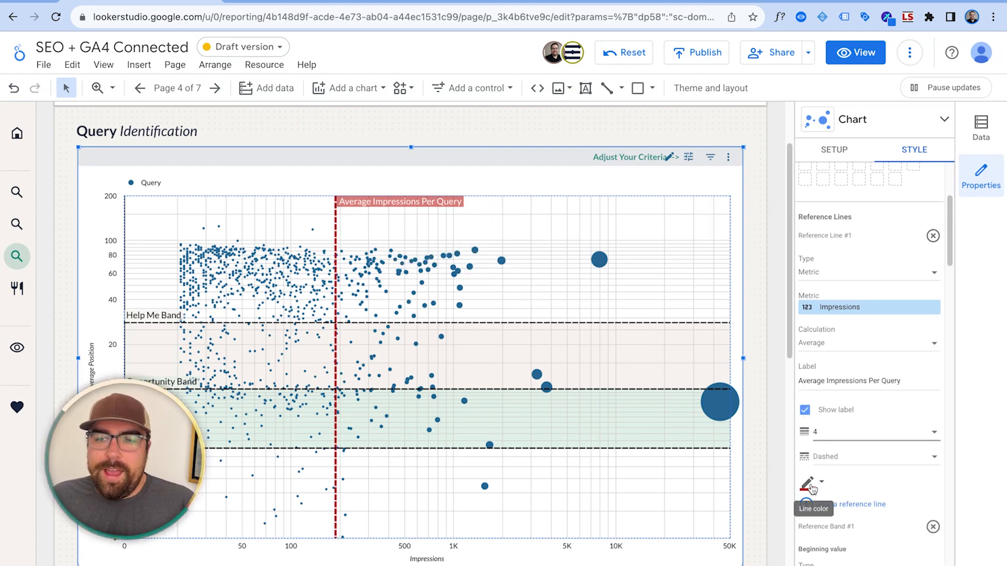
click(834, 464)
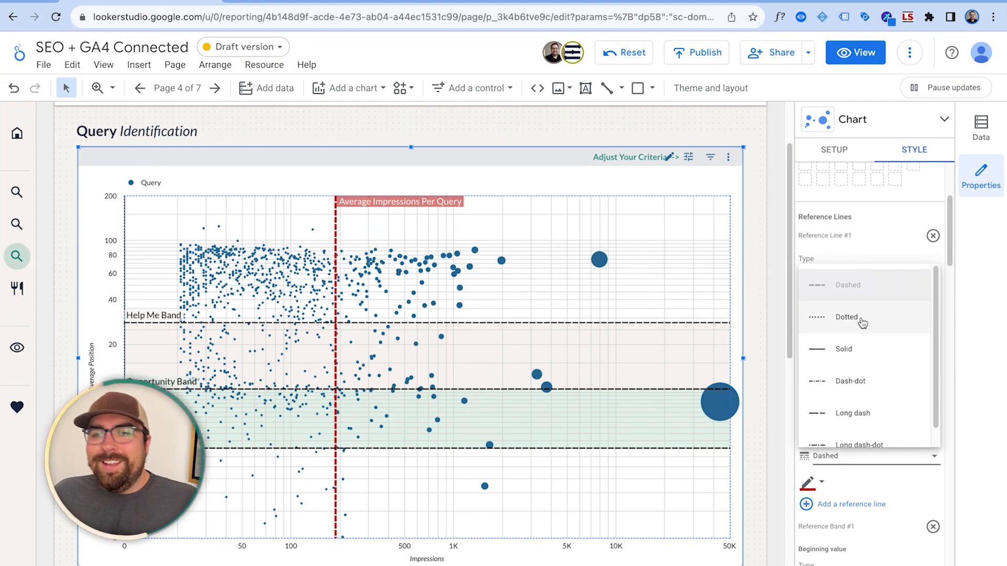
scroll(866, 388, down, 1)
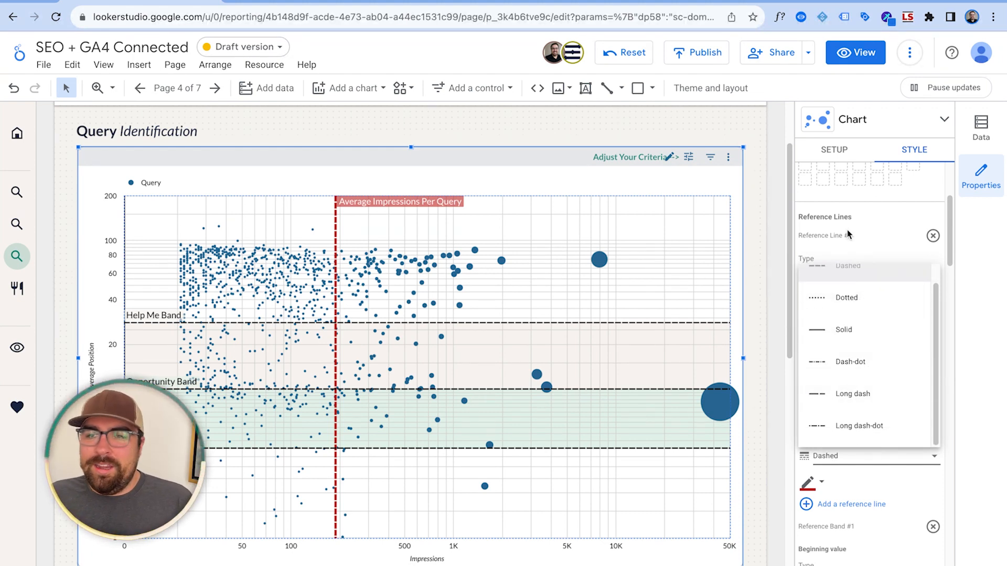
click(866, 393)
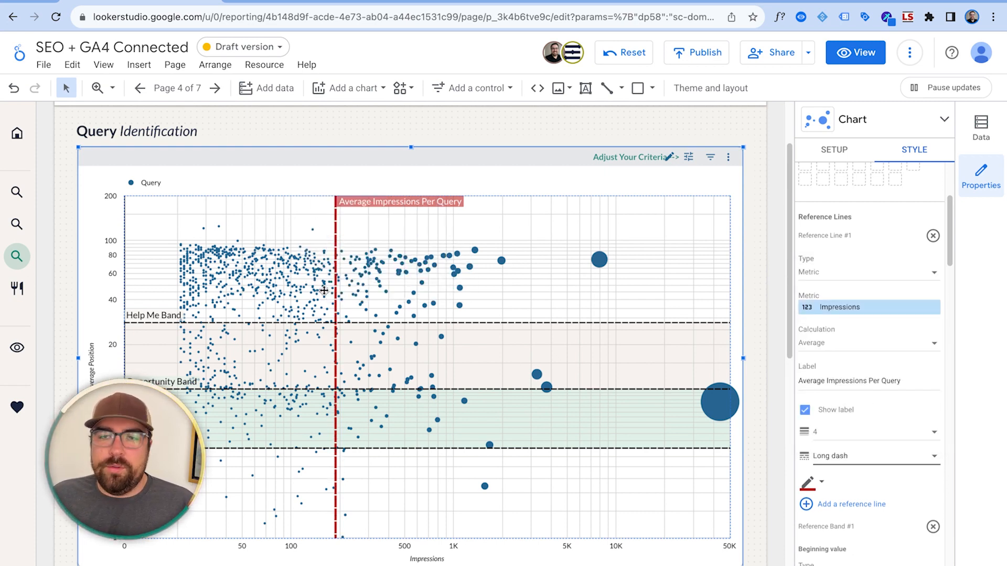
- Examine the beginning value and label of the Opportunity Band reference band
scroll(839, 409, down, 1)
scroll(849, 401, down, 2)
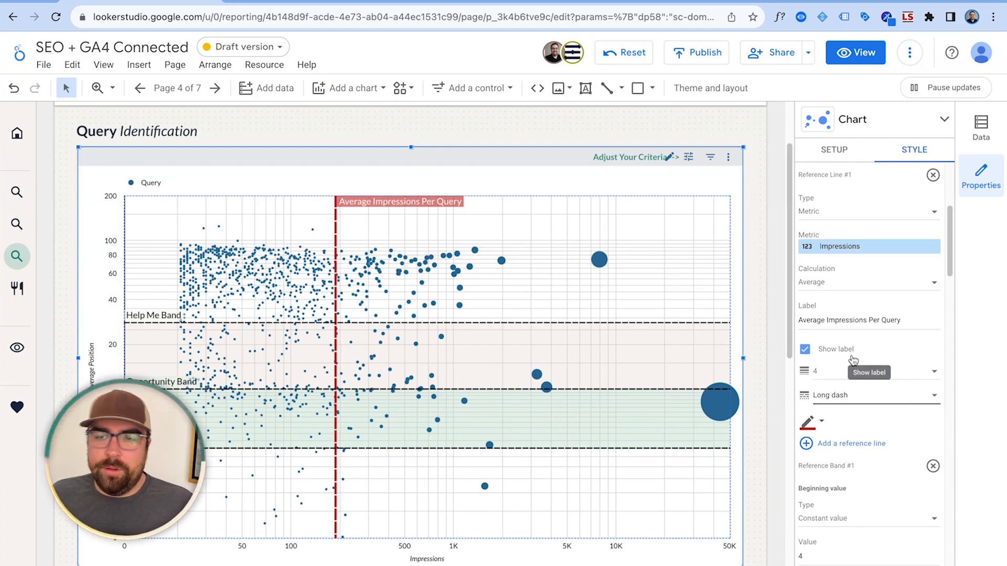
scroll(889, 522, down, 5)
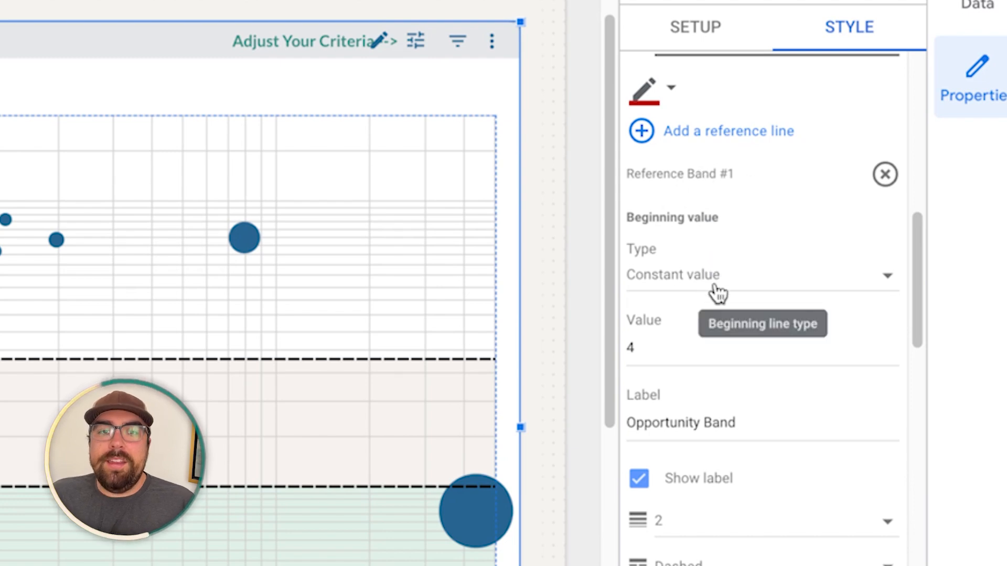
drag(629, 345, 670, 353)
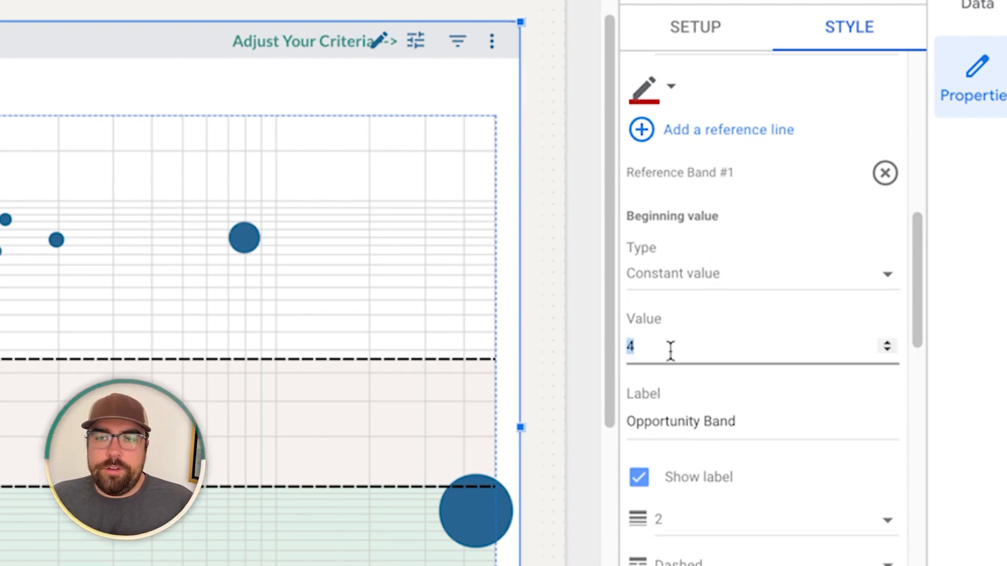
triple_click(705, 420)
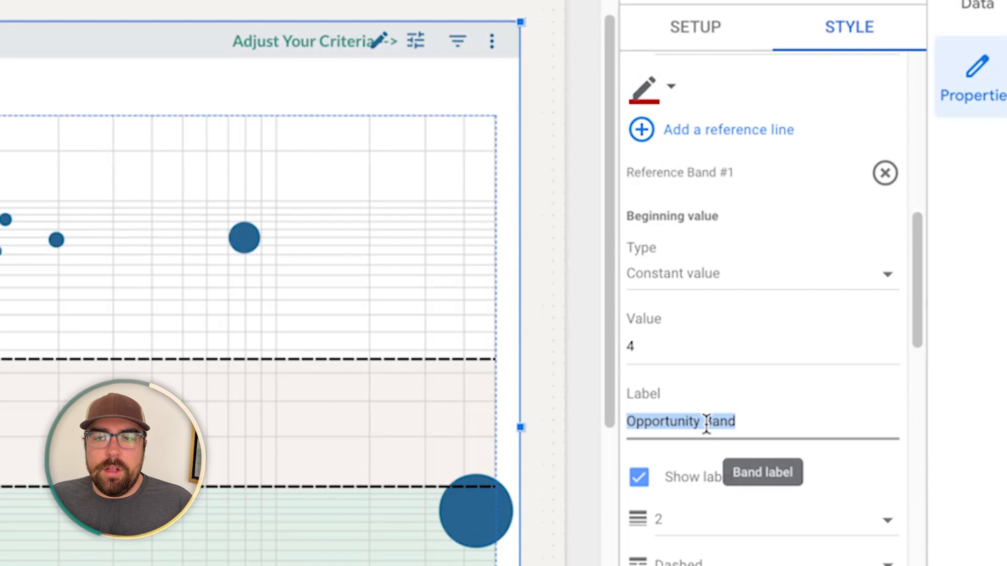
- Examine the Opportunity Band's fill and ending value settings and check its ending type options, keeping Constant value
scroll(757, 411, down, 1)
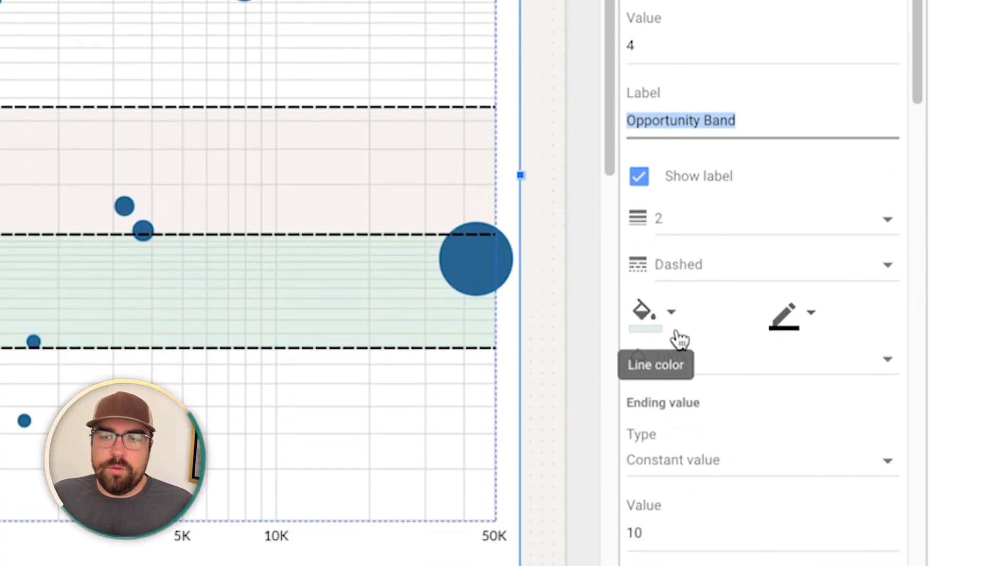
scroll(744, 500, down, 1)
click(667, 485)
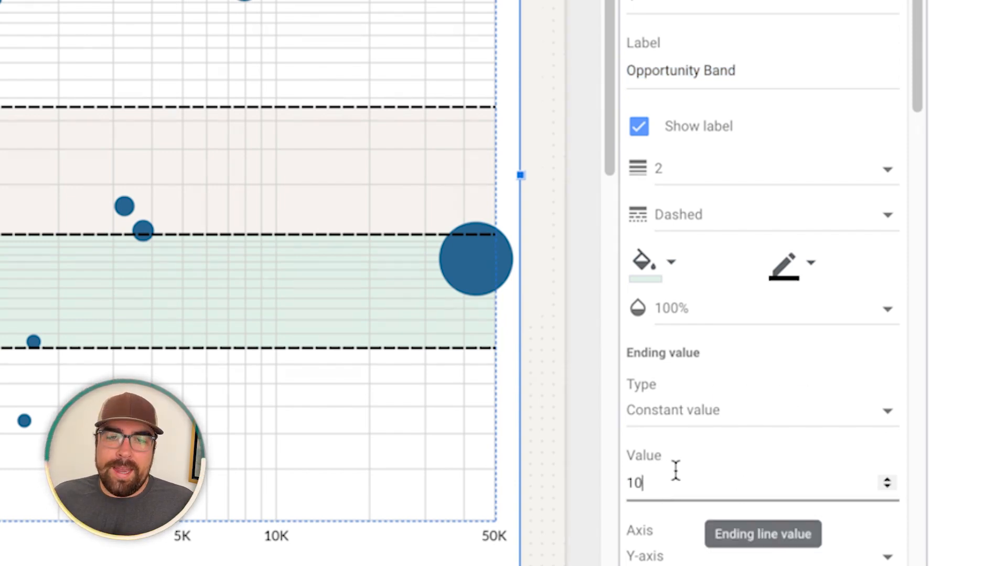
click(746, 426)
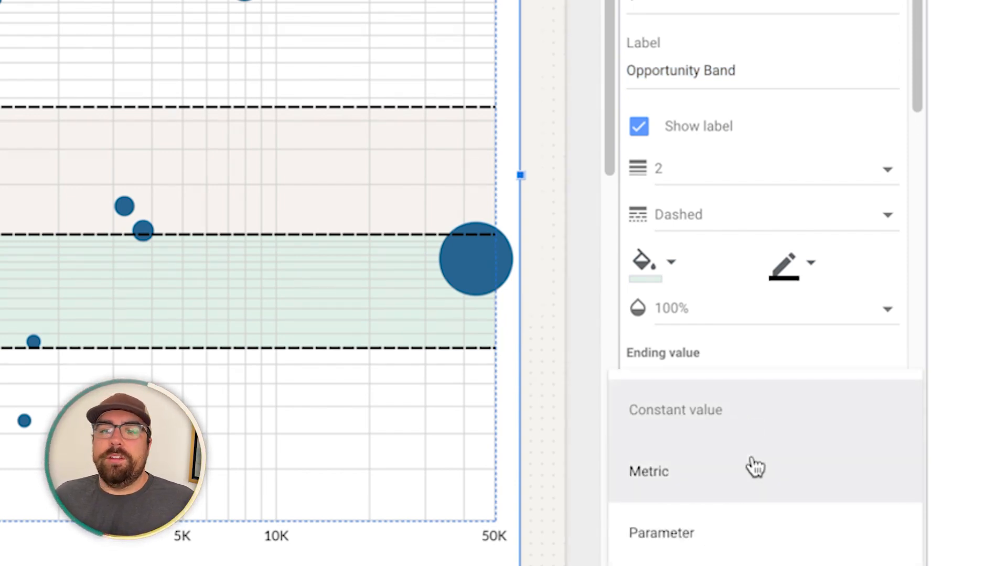
click(770, 420)
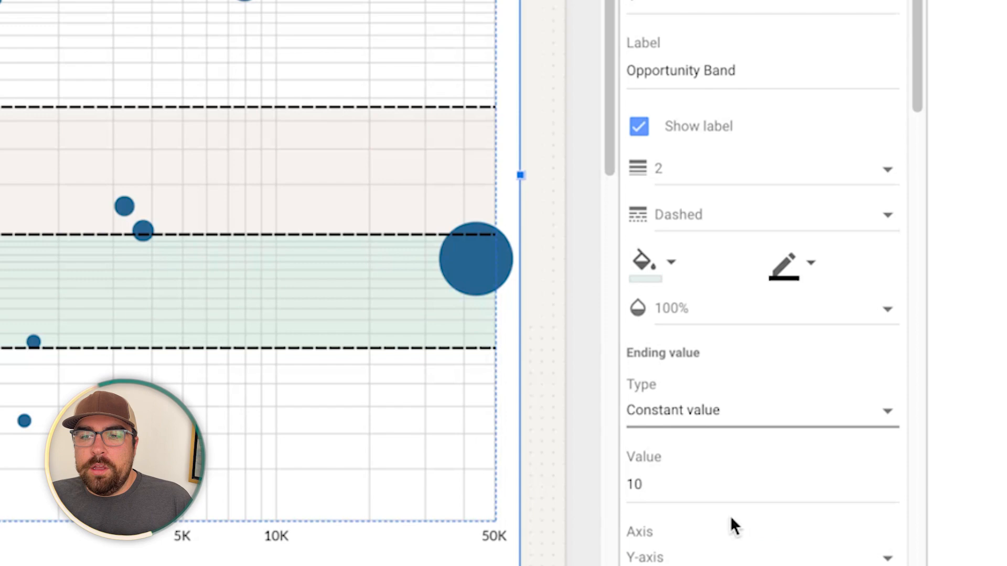
- Set the ending value of the Help Me Band reference band to 20
scroll(730, 520, down, 2)
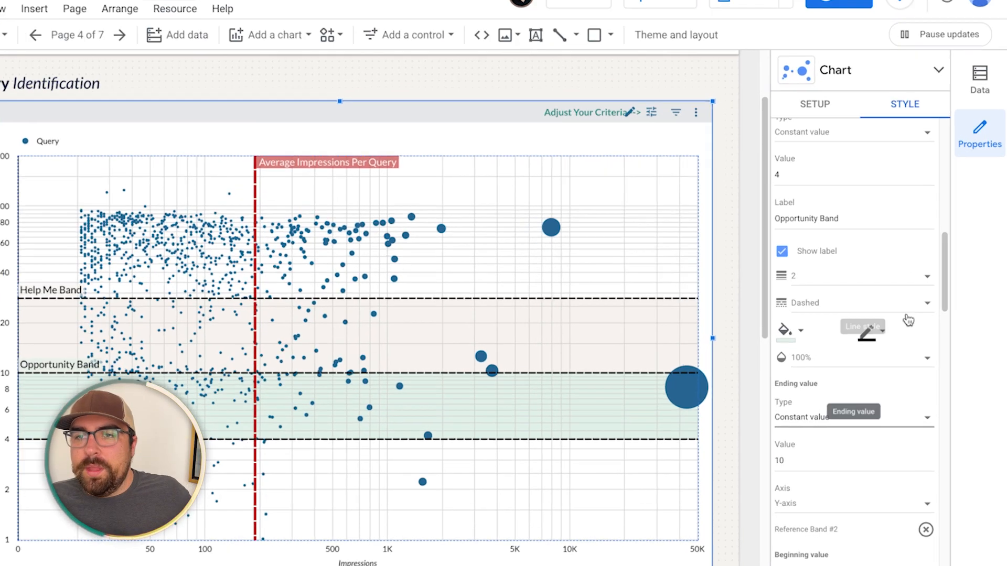
scroll(881, 419, down, 5)
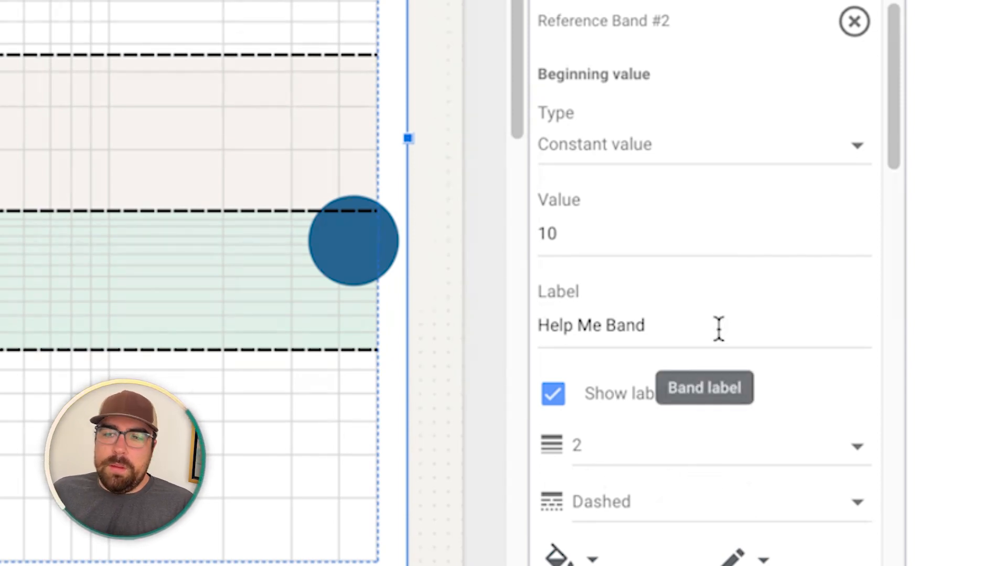
scroll(716, 330, down, 3)
scroll(621, 225, down, 1)
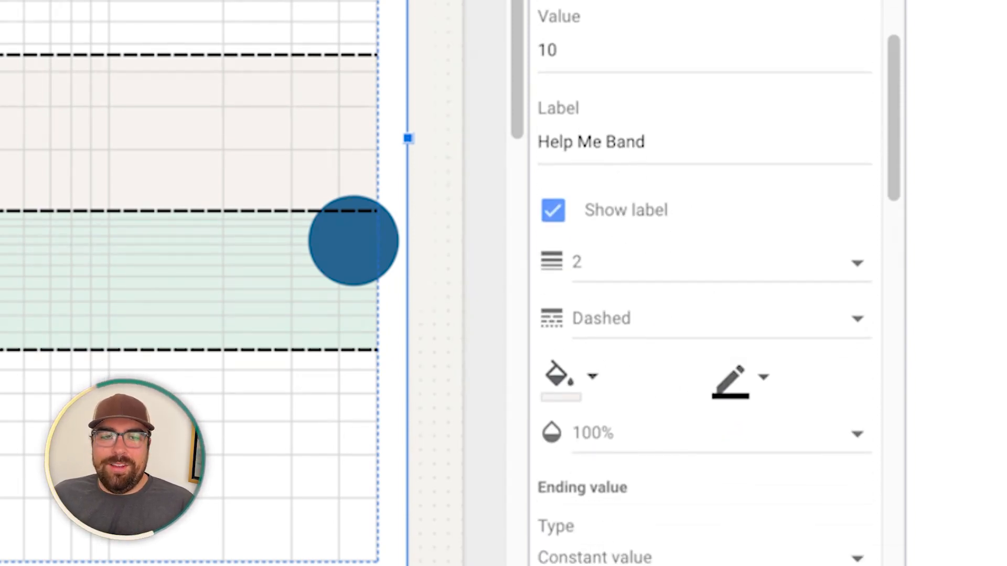
scroll(726, 342, down, 4)
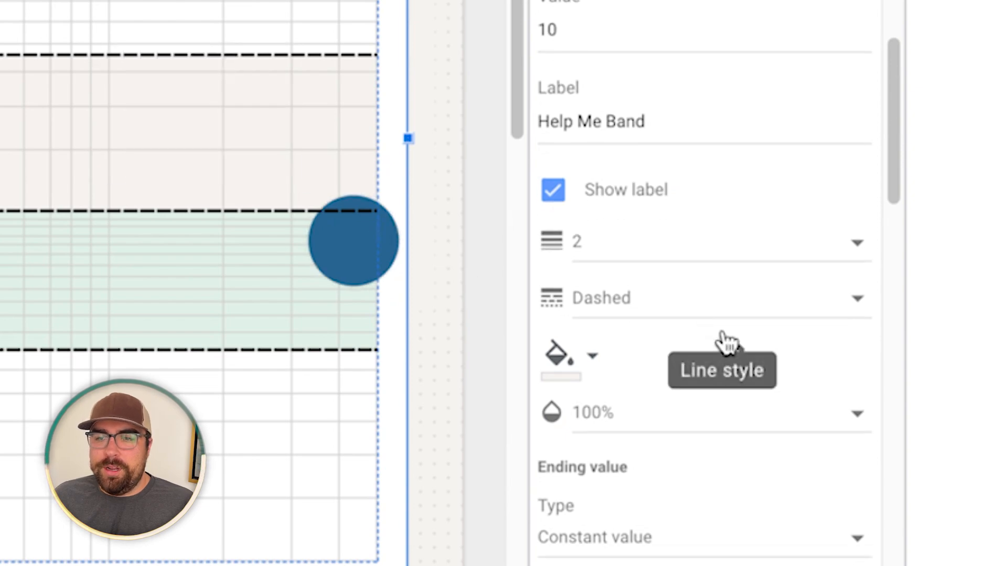
click(615, 514)
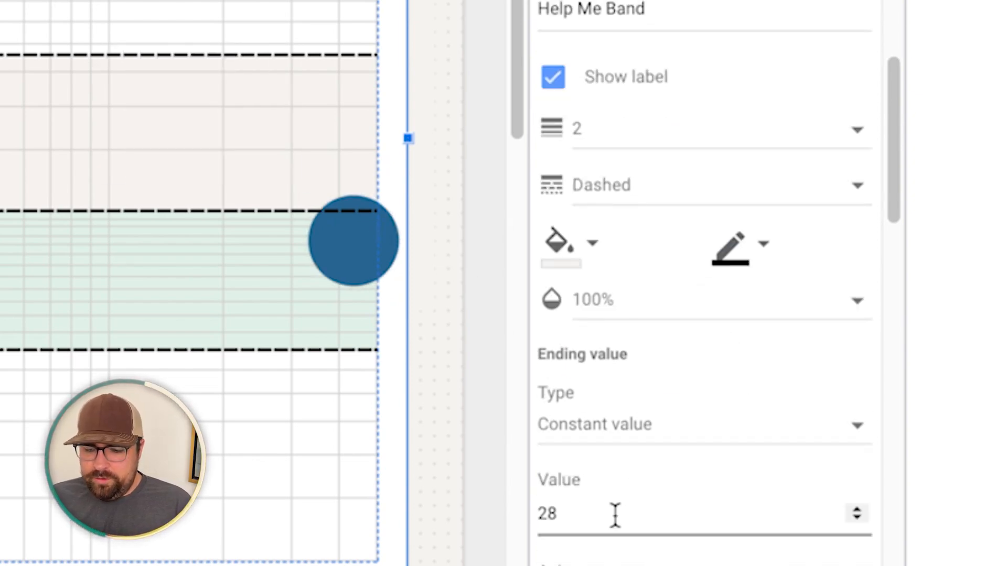
key(BackSpace)
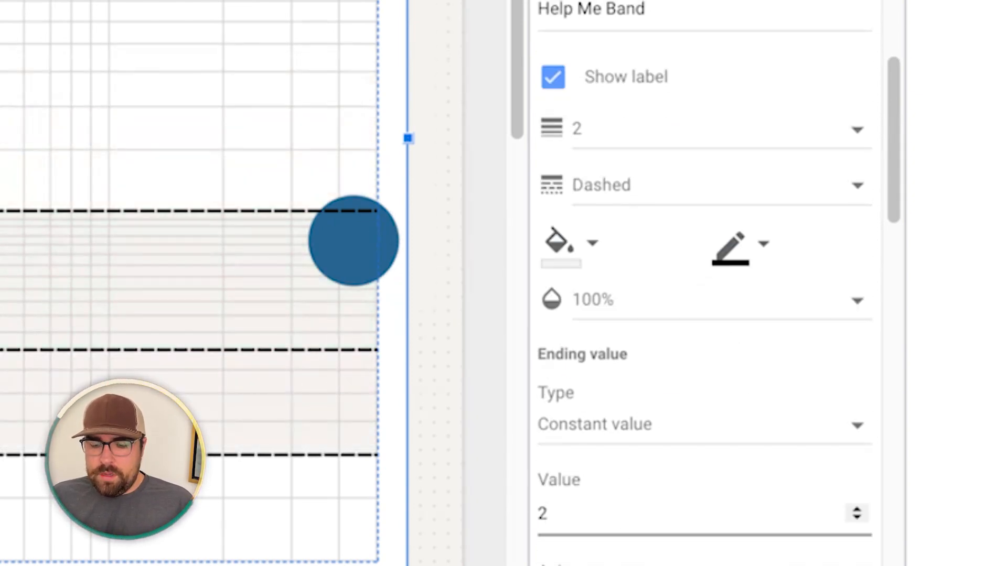
text(0)
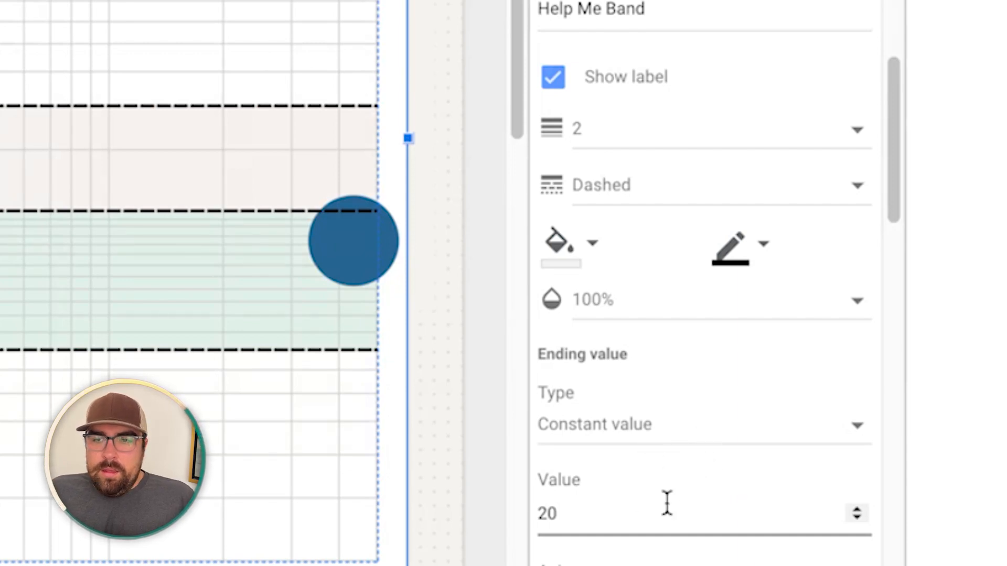
key(BackSpace)
key(BackSpace)
text(0)
key(BackSpace)
text(20)
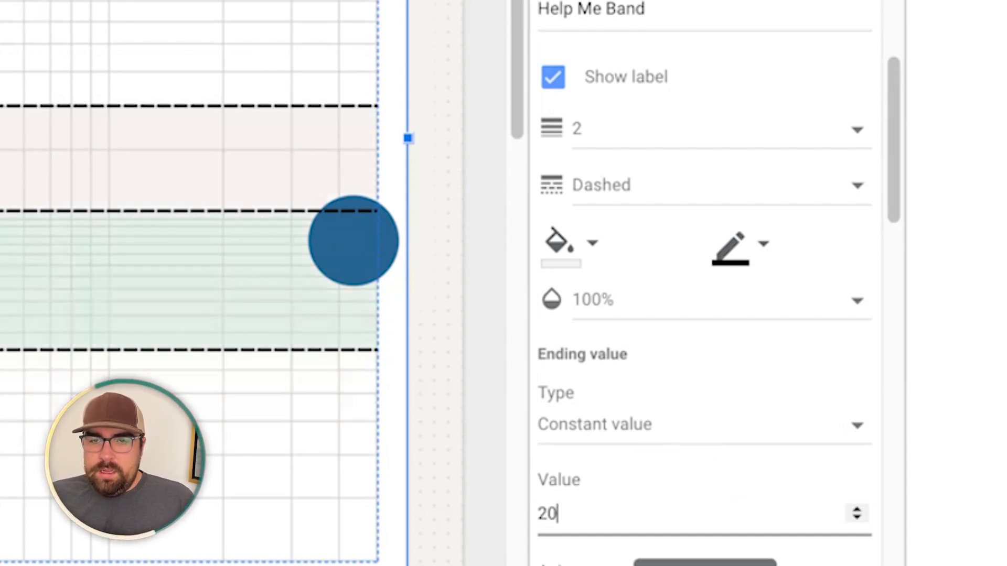
- Add a third reference band to the chart and set its constant beginning value to 20
scroll(723, 416, down, 3)
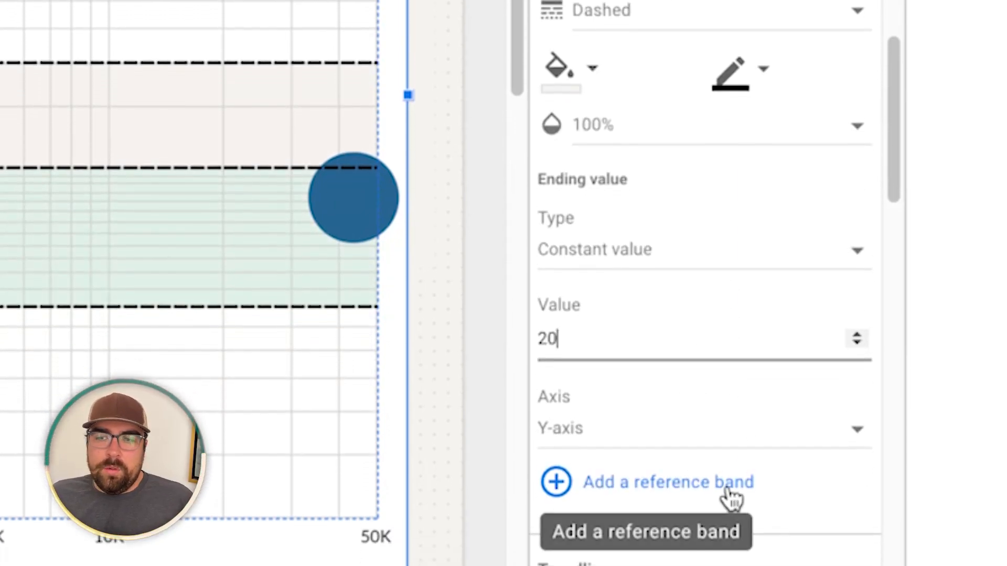
click(727, 485)
scroll(726, 472, down, 3)
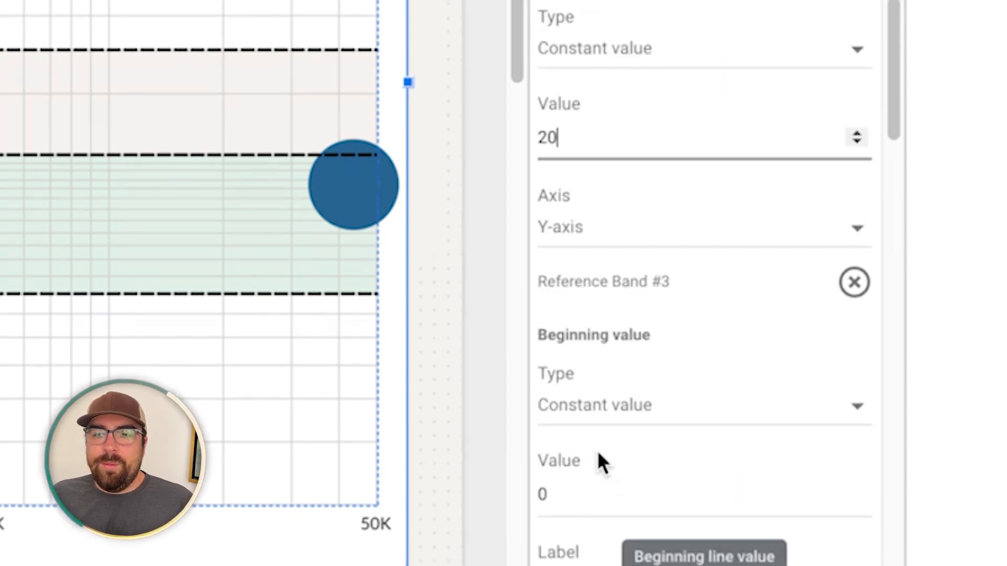
click(610, 511)
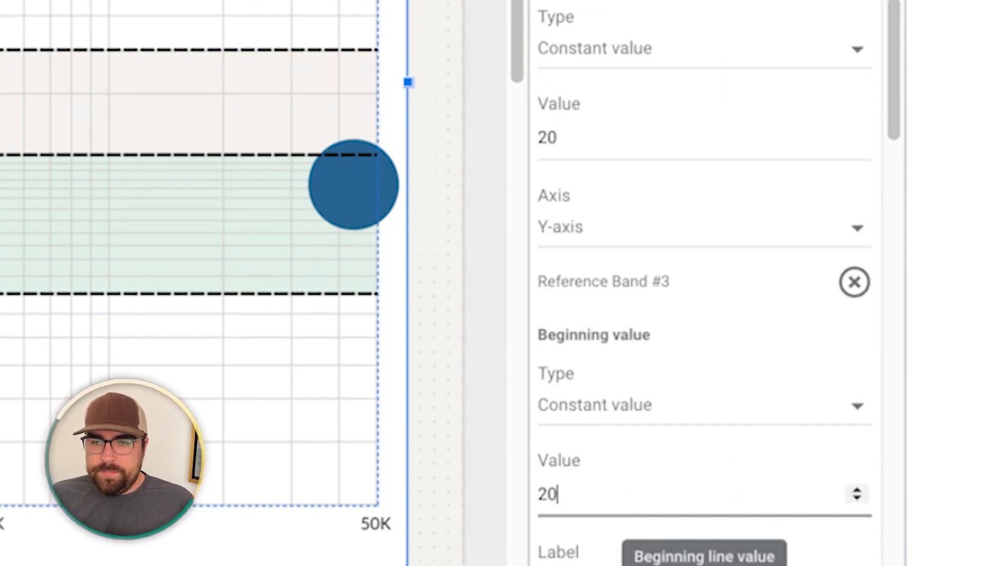
- Label the third reference band "Needs a lot of help"
scroll(609, 533, down, 5)
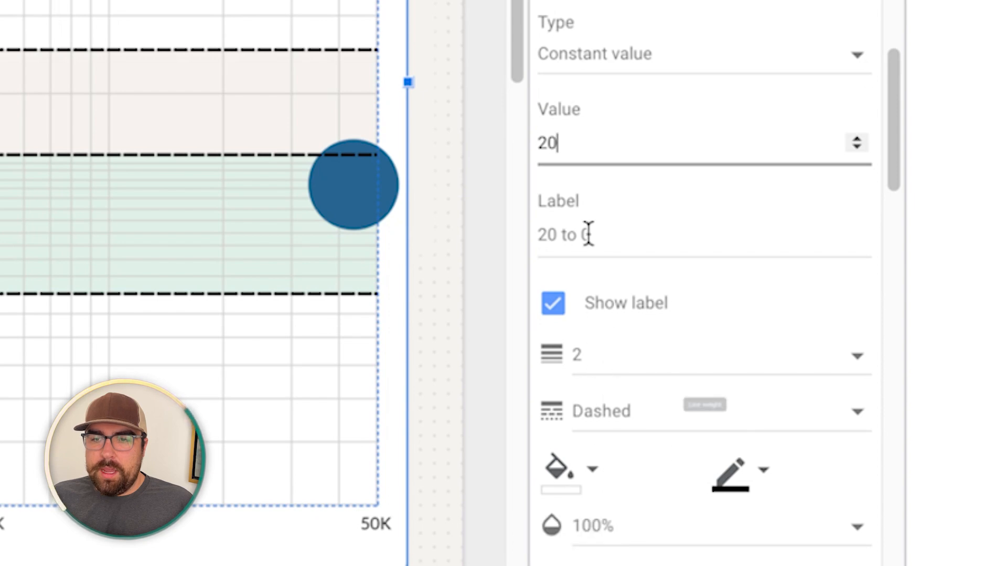
click(587, 231)
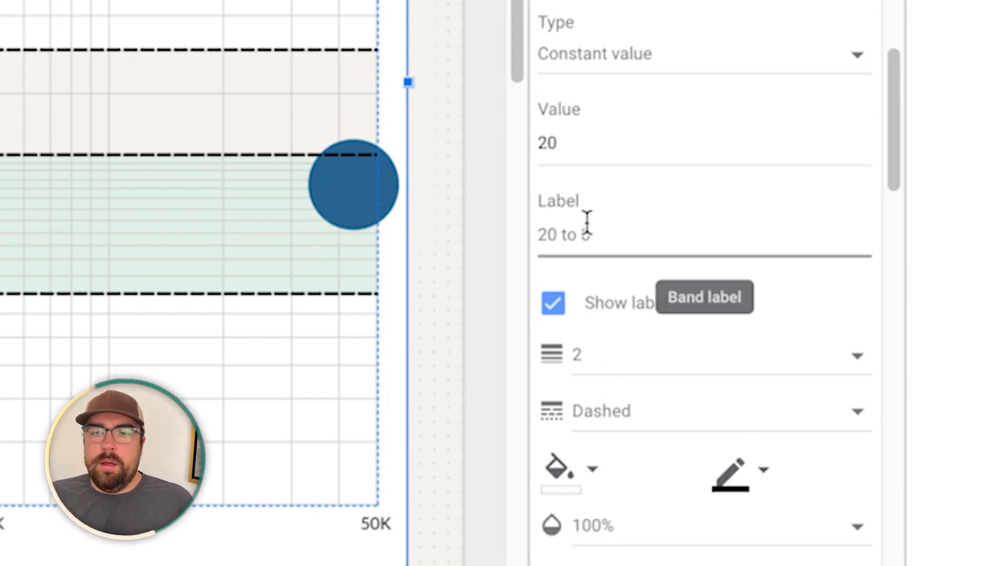
text(Be)
key(BackSpace)
text(Need)
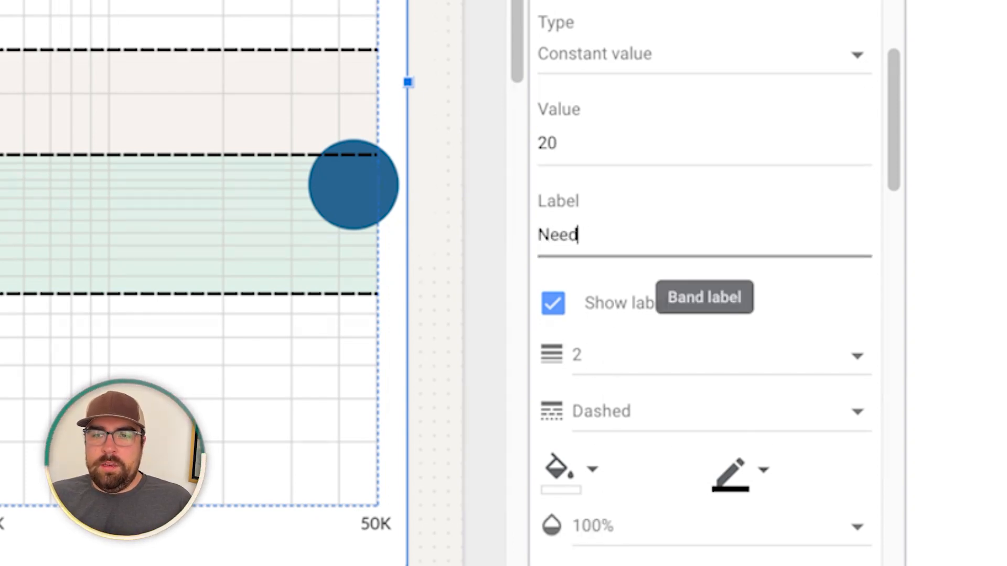
text(s a lot o)
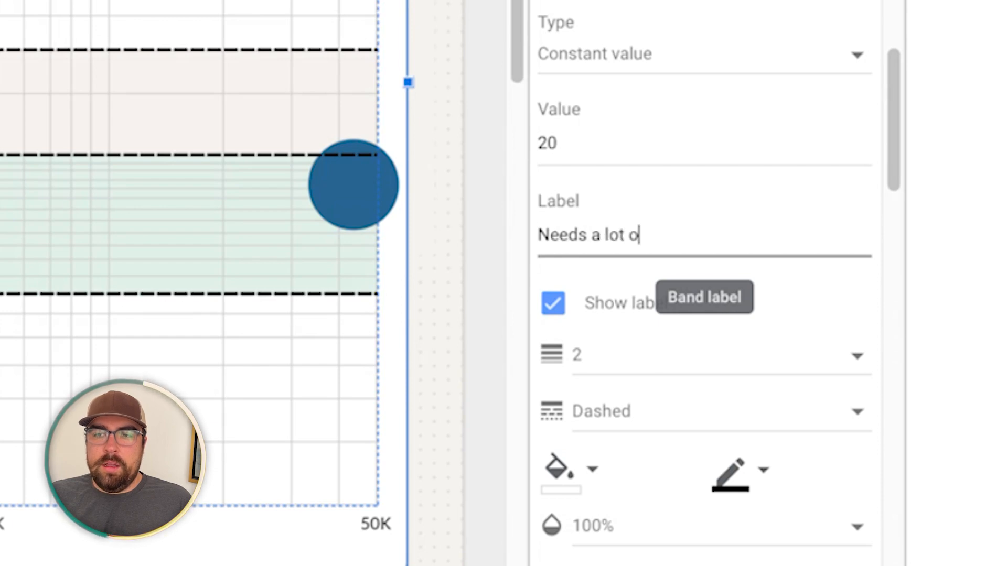
text(f umph)
key(BackSpace)
key(BackSpace)
key(BackSpace)
key(BackSpace)
key(BackSpace)
text(help)
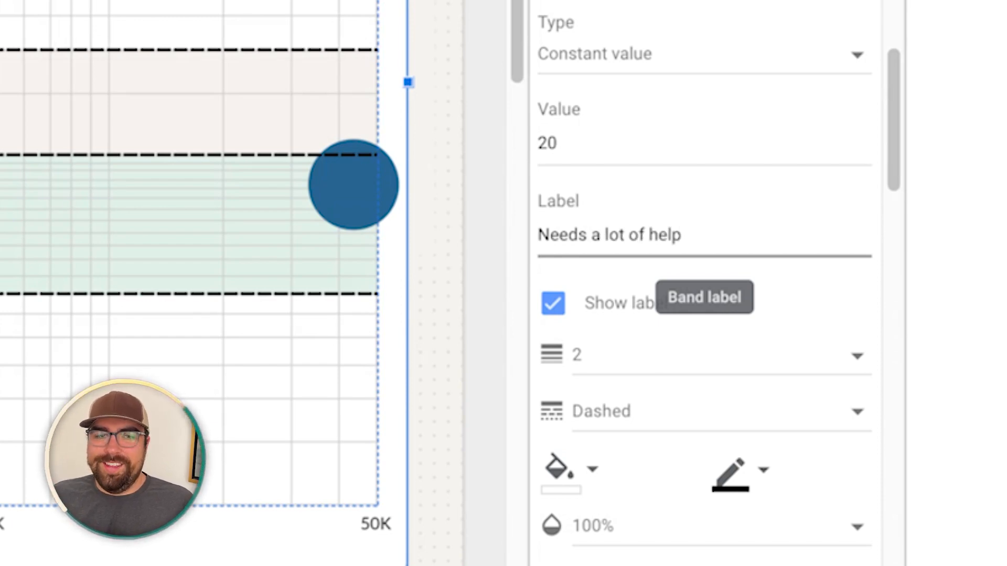
- Give the "Needs a lot of help" band a light red fill and set its constant ending value to 200
scroll(736, 278, down, 2)
scroll(679, 268, down, 1)
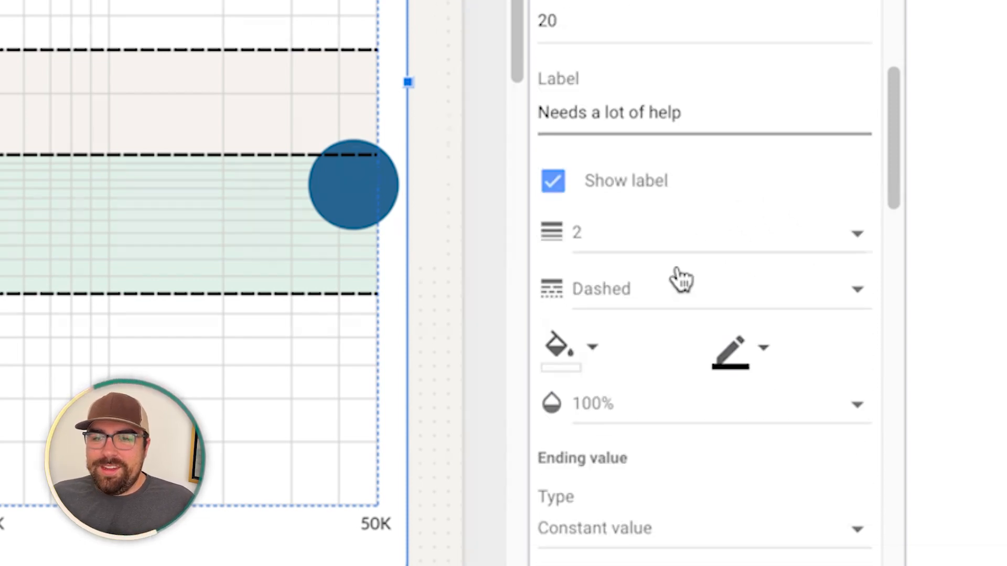
click(581, 367)
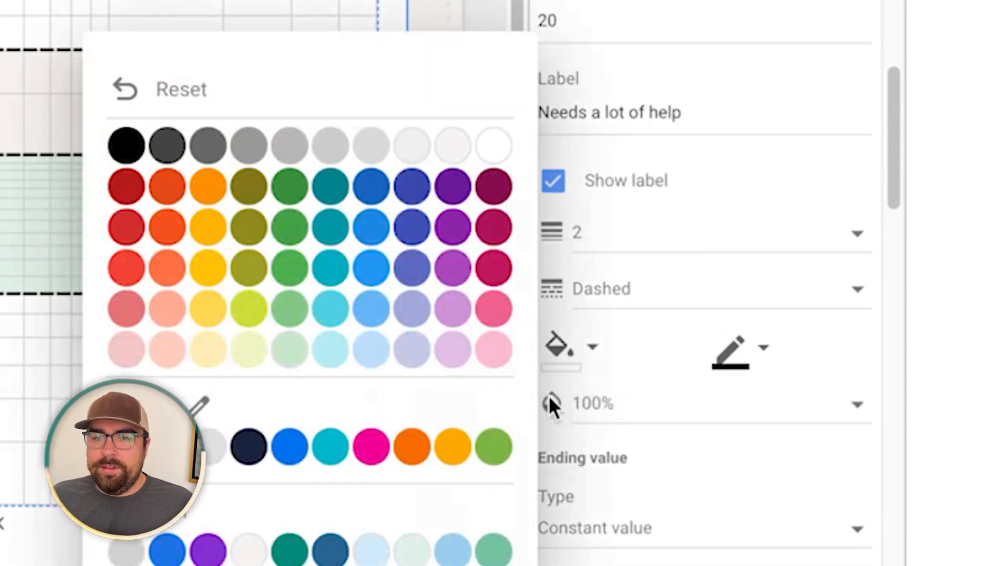
click(178, 359)
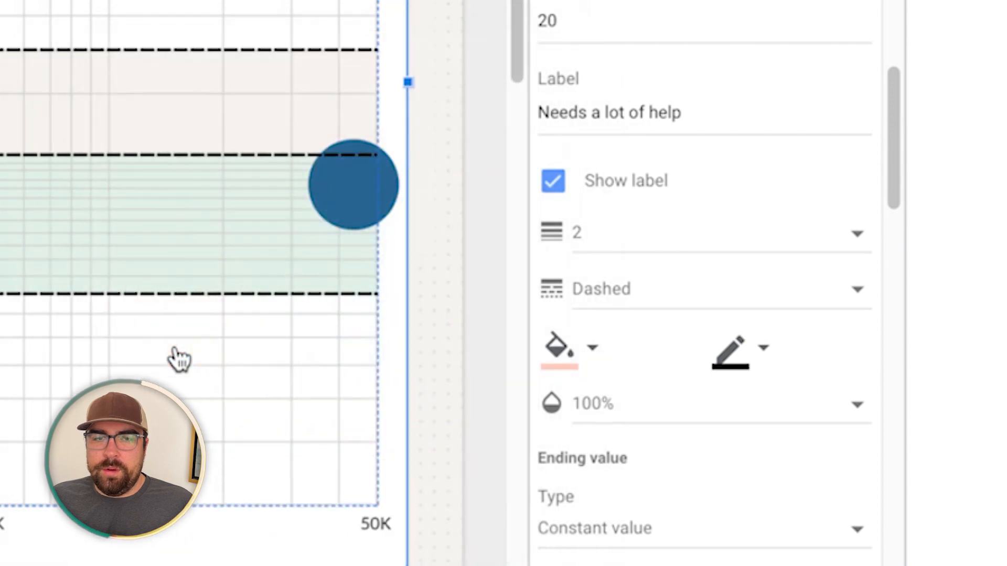
scroll(731, 376, down, 3)
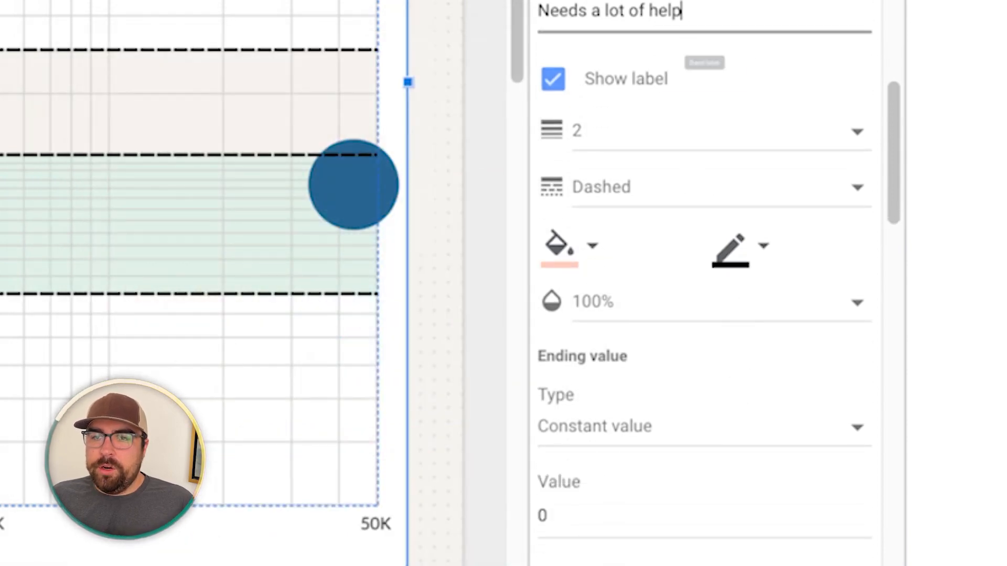
scroll(640, 461, down, 1)
click(631, 482)
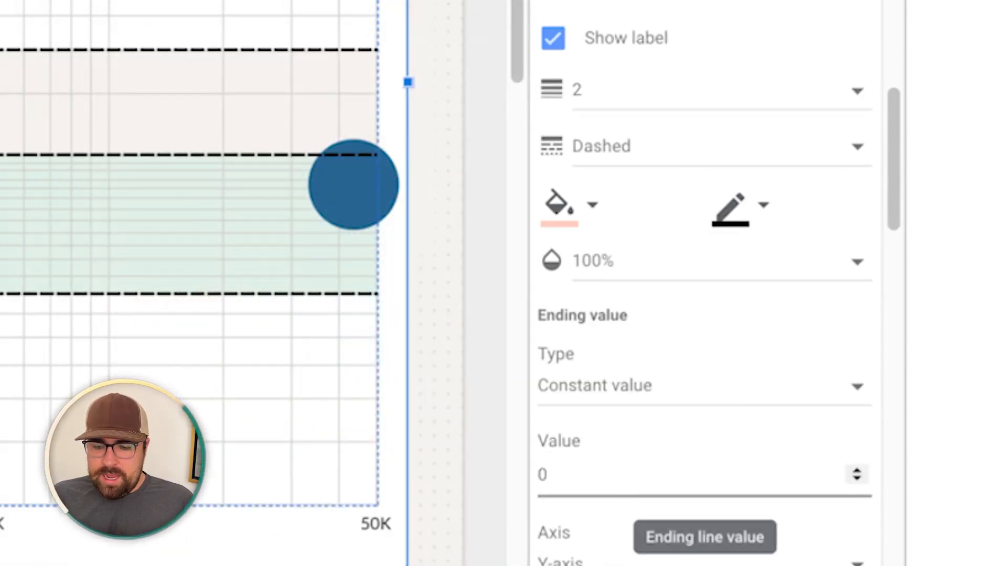
text(200)
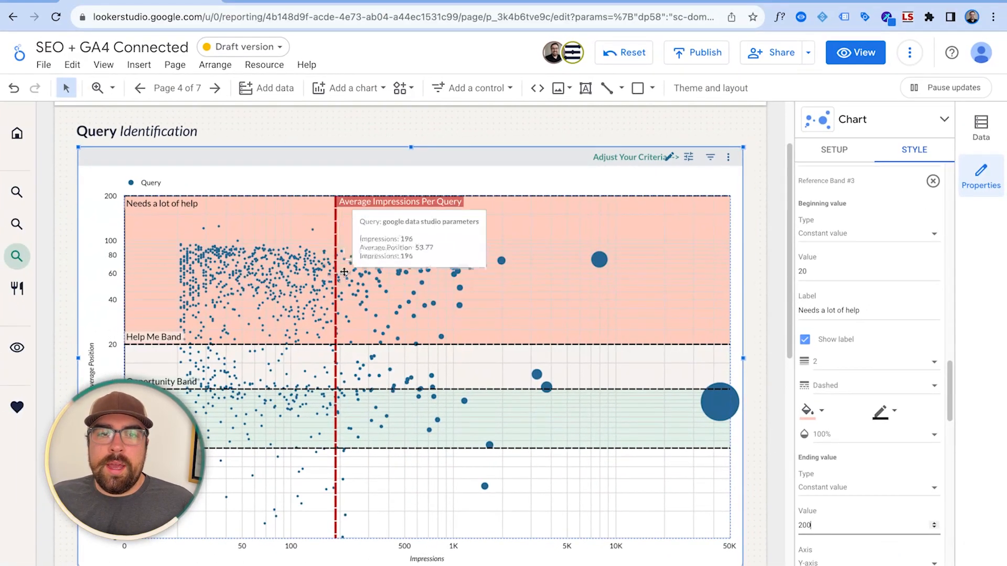
- Lighten the "Needs a lot of help" band's fill to the custom colour #ffe9e3
click(821, 411)
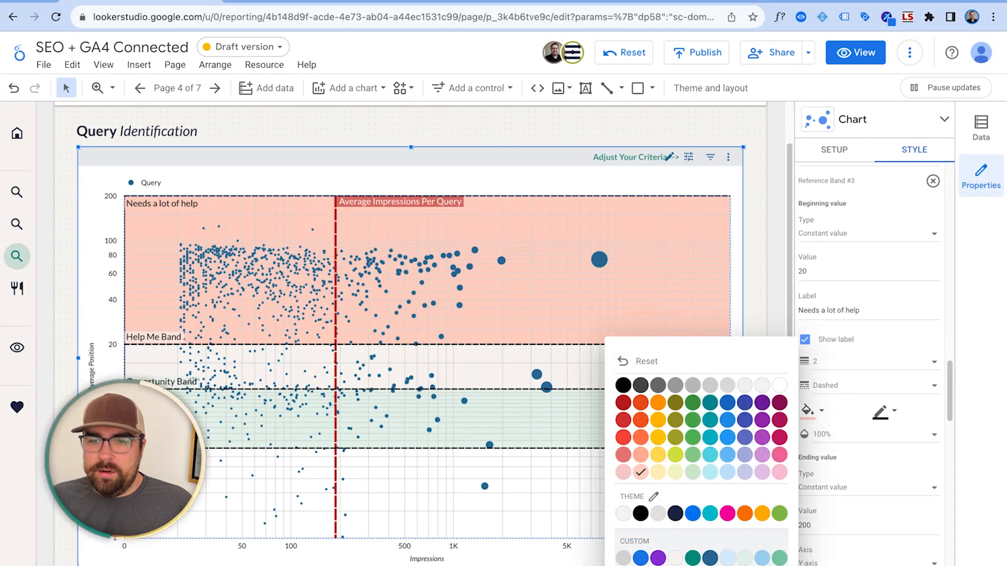
click(761, 564)
drag(447, 277, 407, 274)
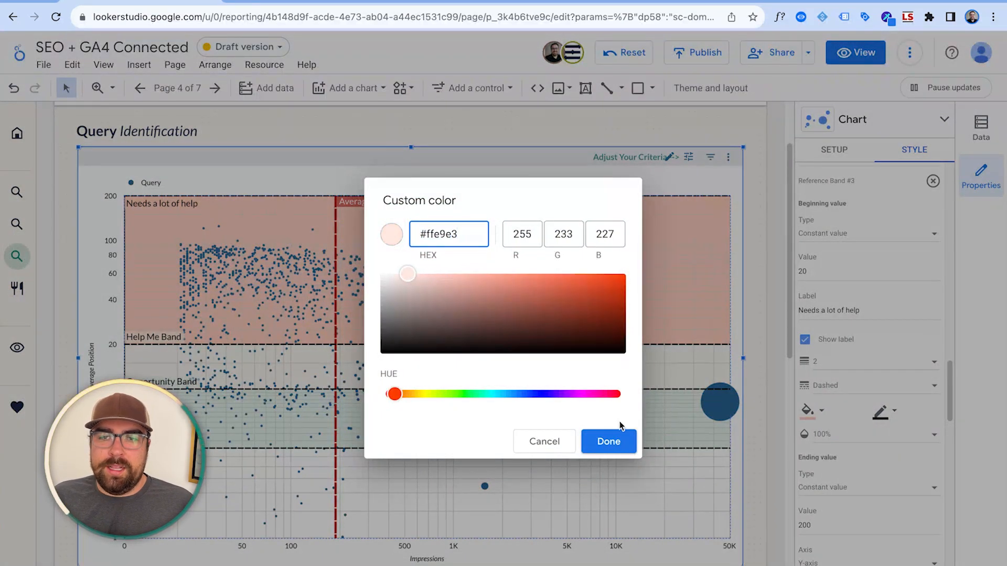
click(607, 442)
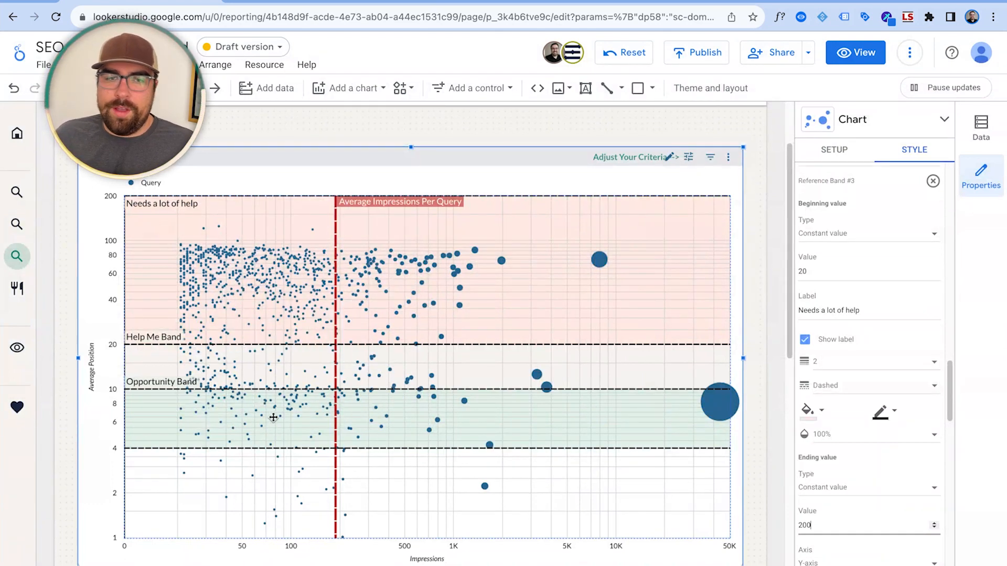
- Try a Linear trendline on the bubble chart and set the trendline back to None
scroll(942, 507, down, 8)
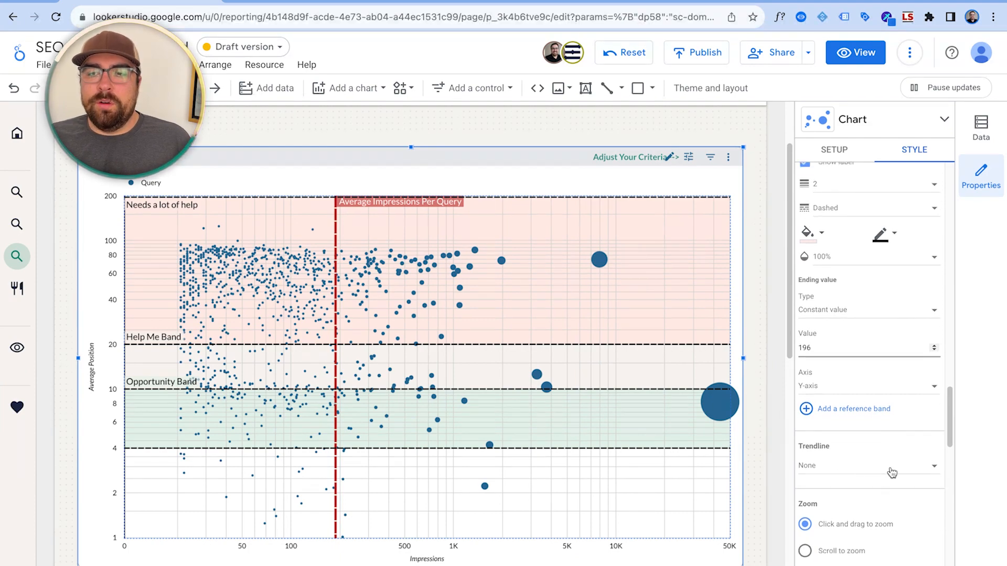
scroll(892, 472, down, 2)
click(874, 413)
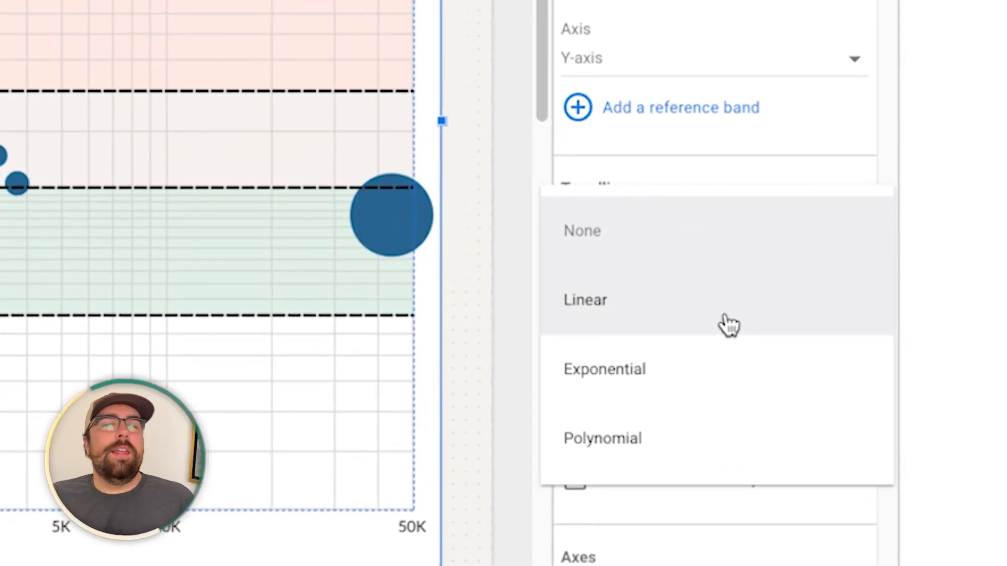
click(729, 325)
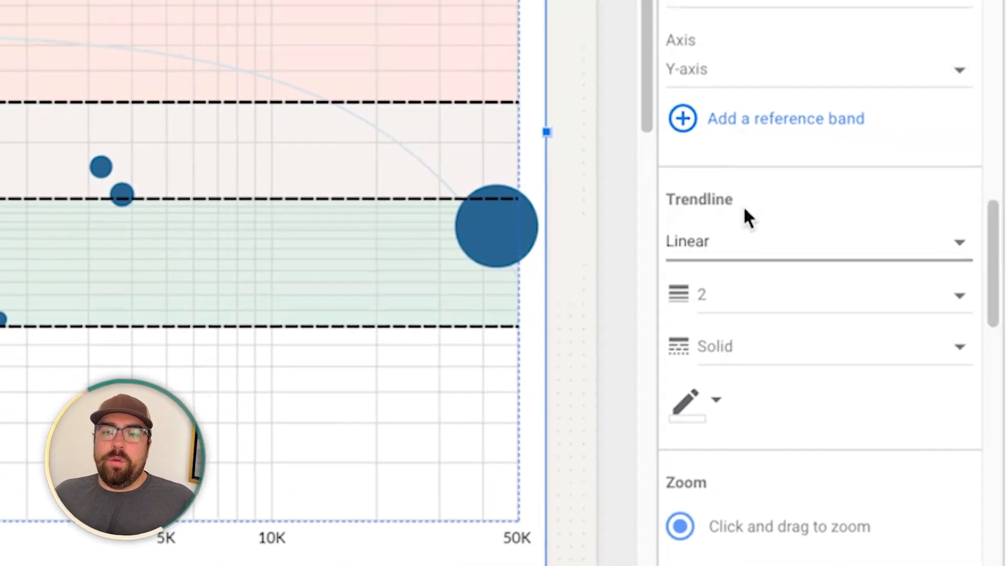
click(719, 238)
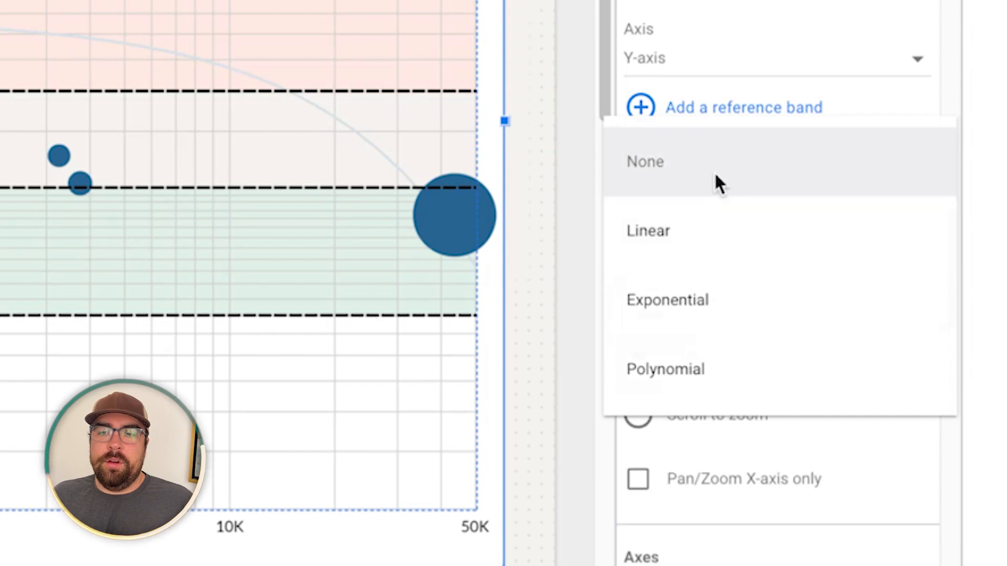
click(719, 176)
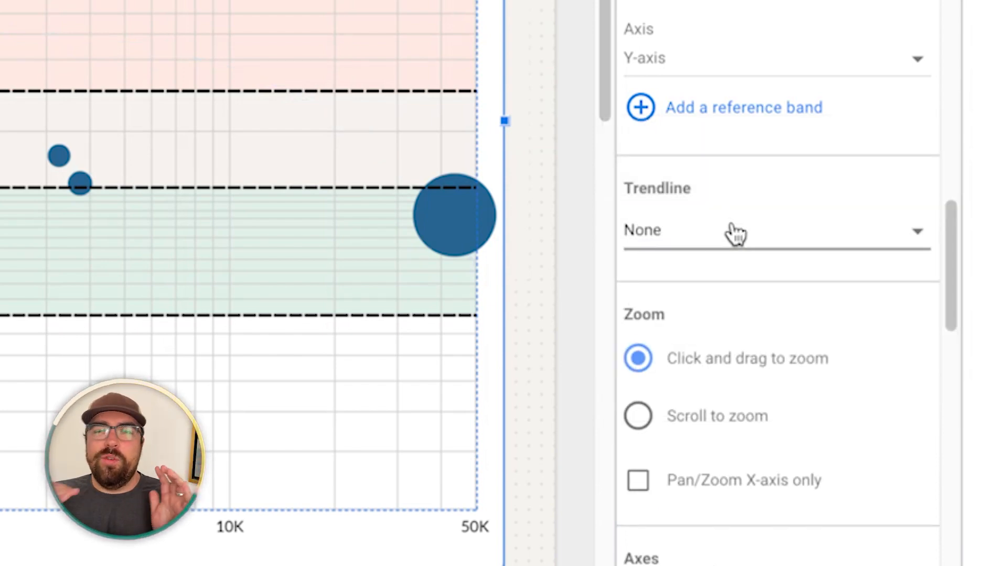
- Compare the chart's two zoom modes and choose Scroll to zoom
scroll(768, 336, down, 1)
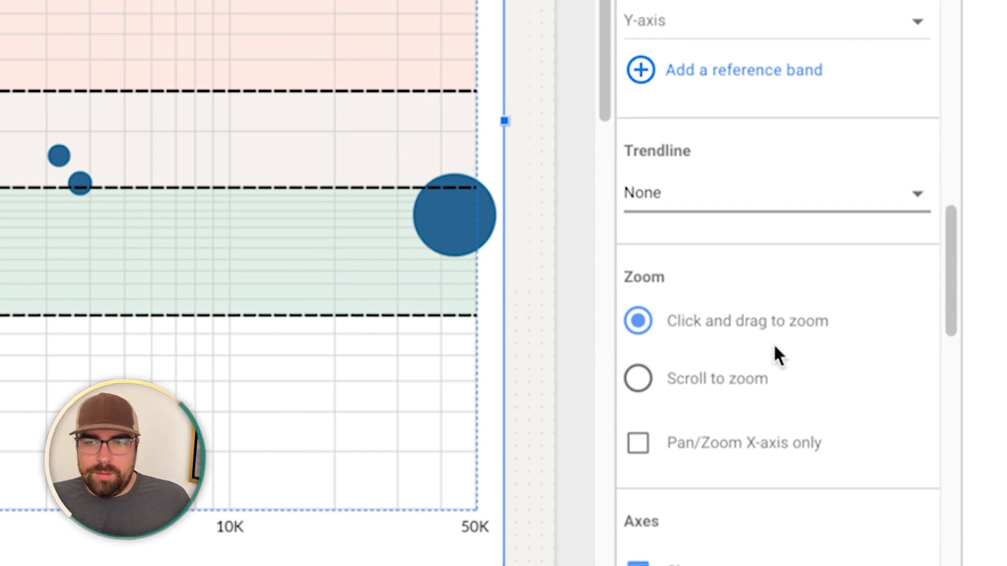
click(736, 390)
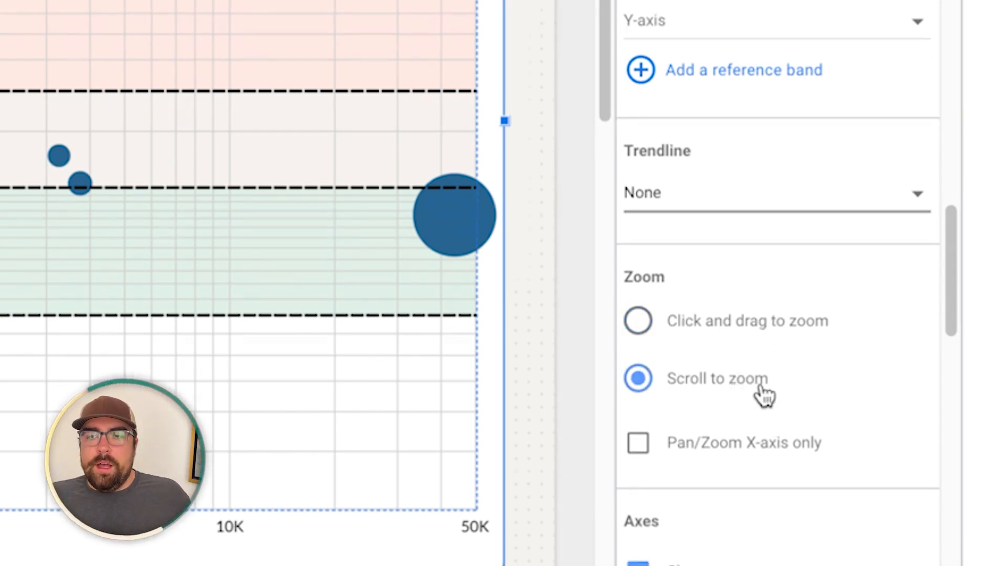
scroll(740, 344, down, 1)
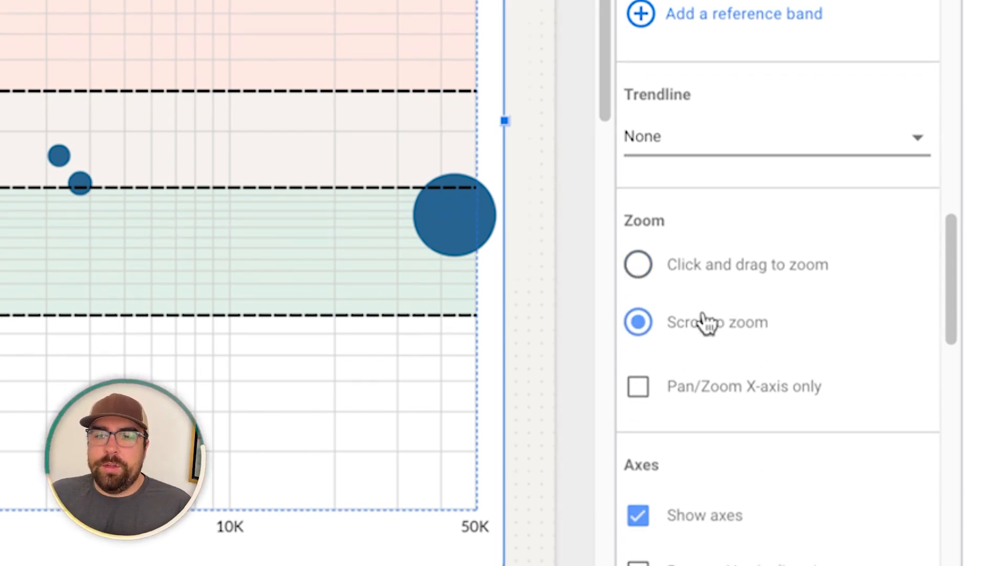
click(676, 278)
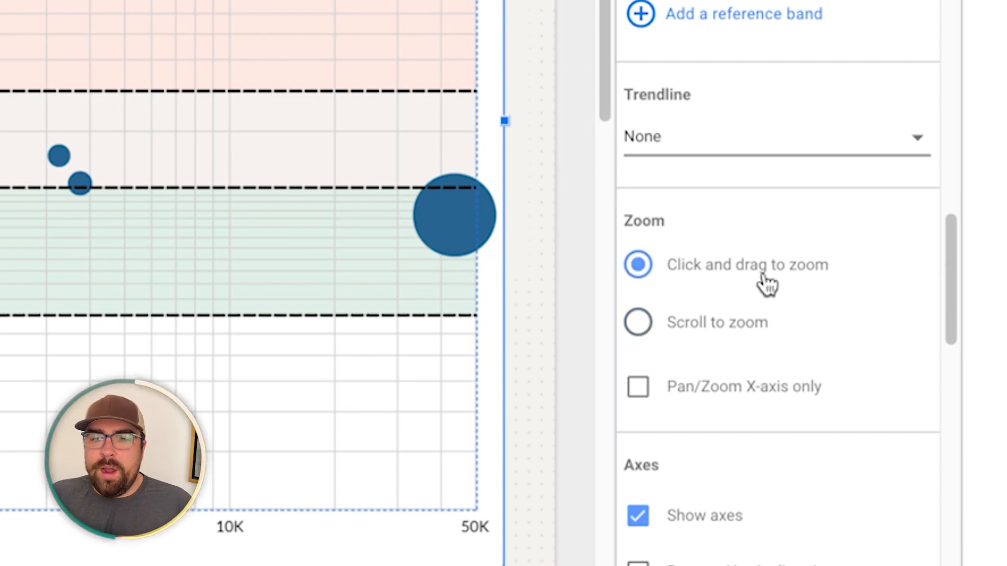
click(762, 339)
- Preview the bubble chart in view mode and return to editing the report
scroll(71, 214, down, 3)
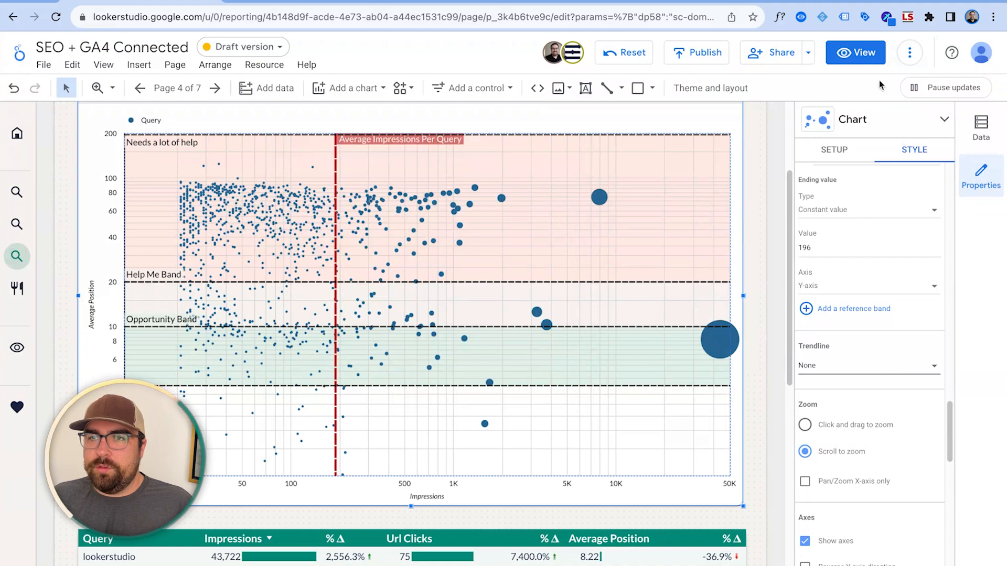
click(855, 52)
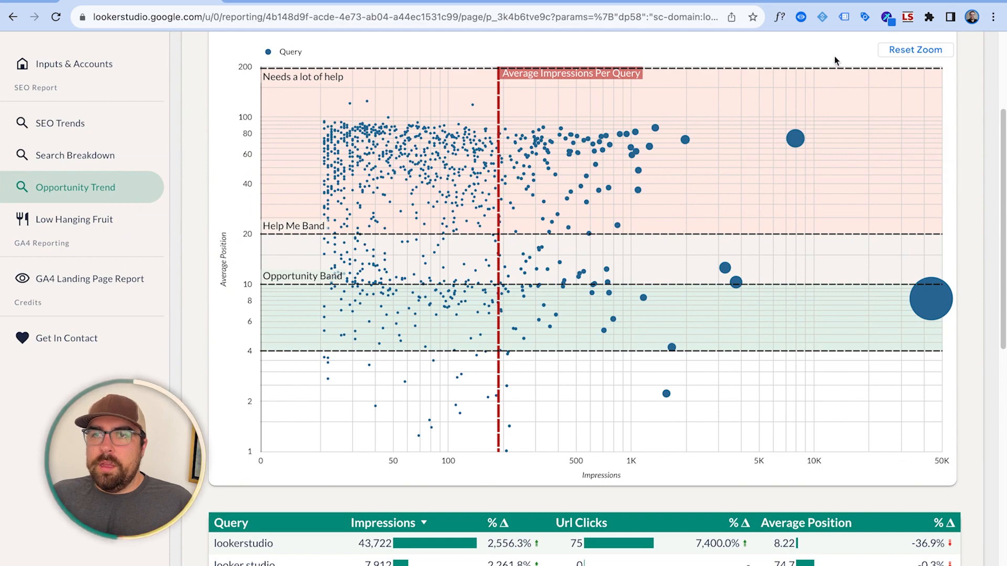
scroll(836, 65, up, 1)
click(879, 49)
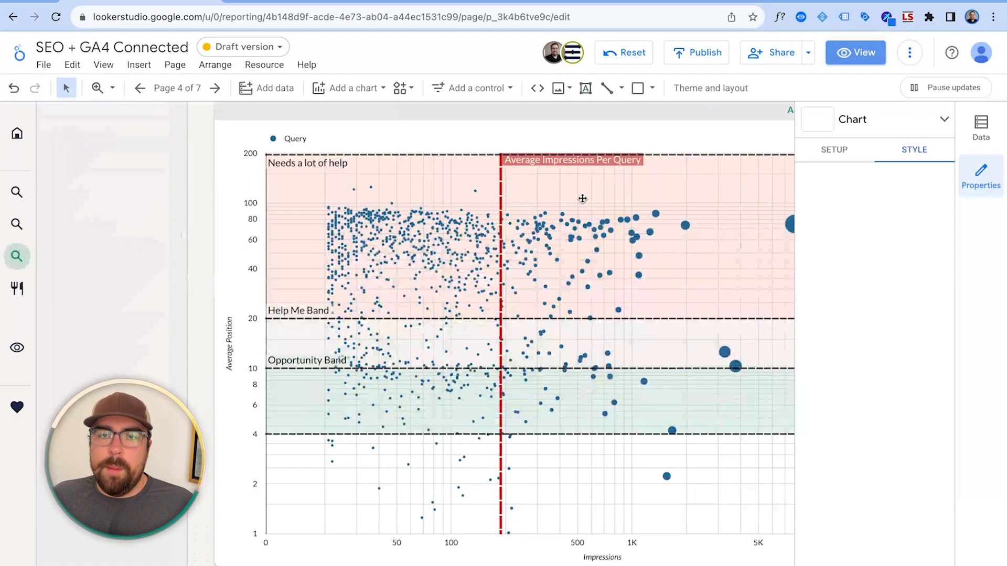
- Select the bubble chart and check the Zoom setting among its chart interactions
click(499, 268)
scroll(915, 458, down, 10)
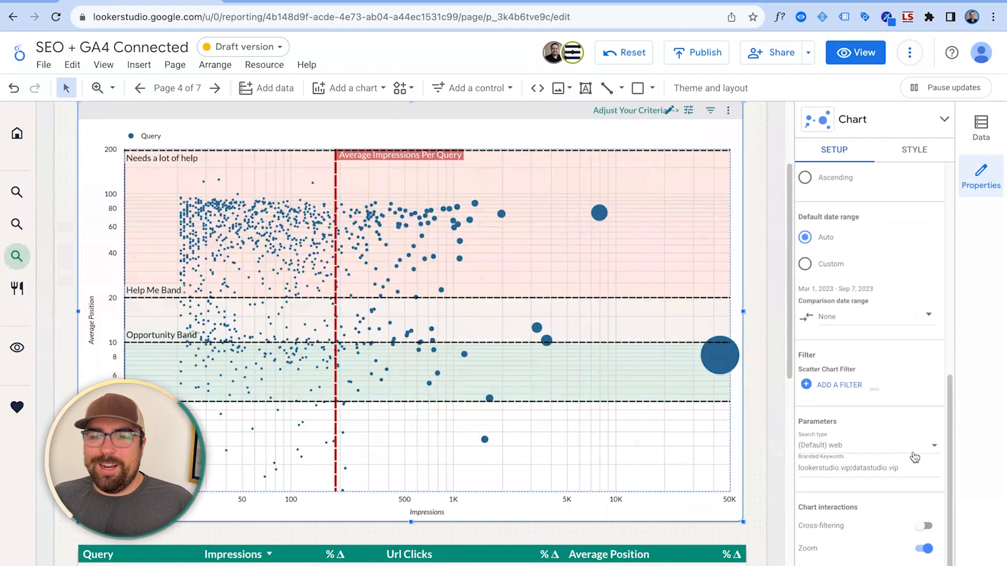
click(923, 548)
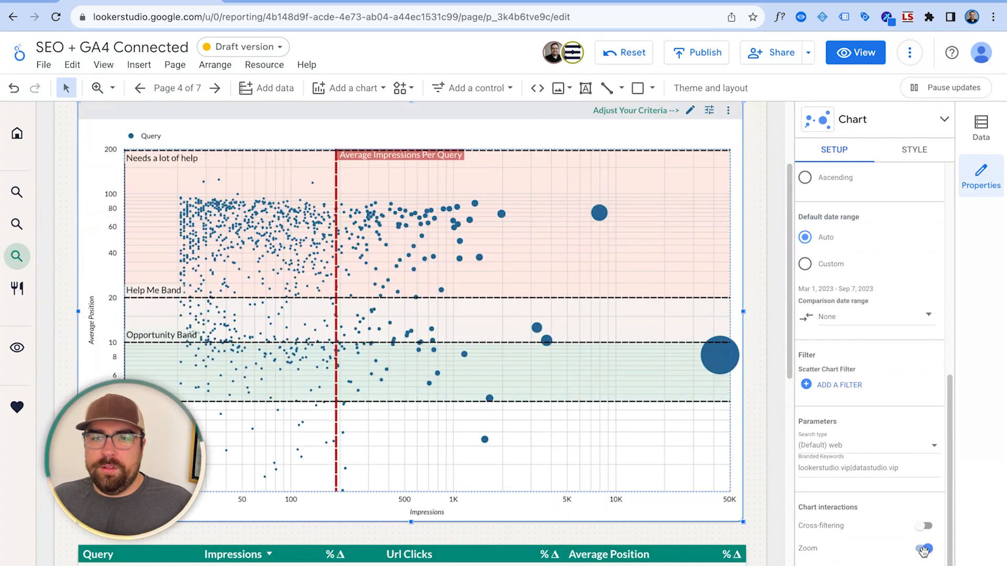
- Set the bubble chart's zoom mode to Click and drag to zoom in its style settings
click(914, 149)
scroll(871, 315, down, 15)
scroll(537, 305, up, 1)
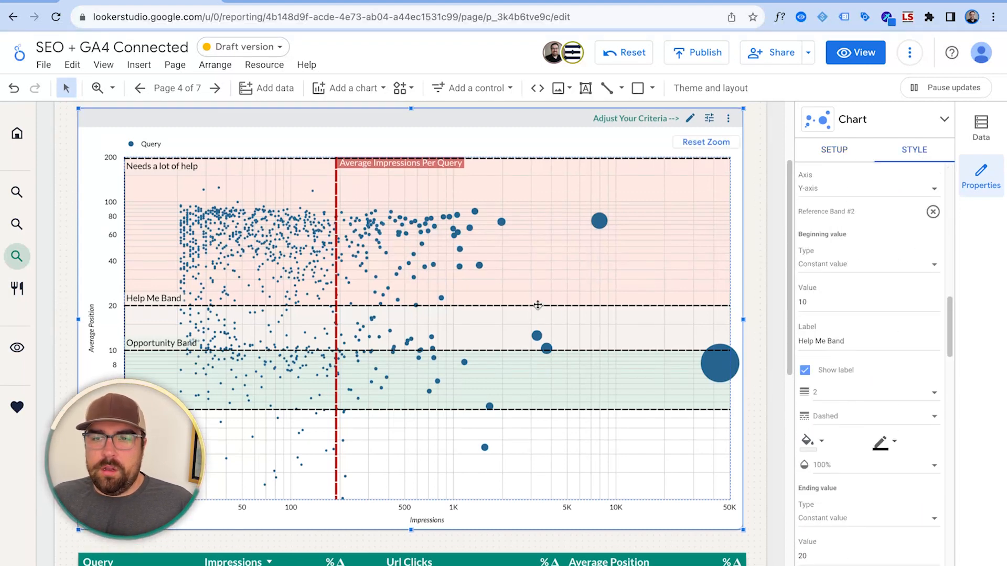
scroll(852, 427, down, 9)
scroll(865, 419, down, 20)
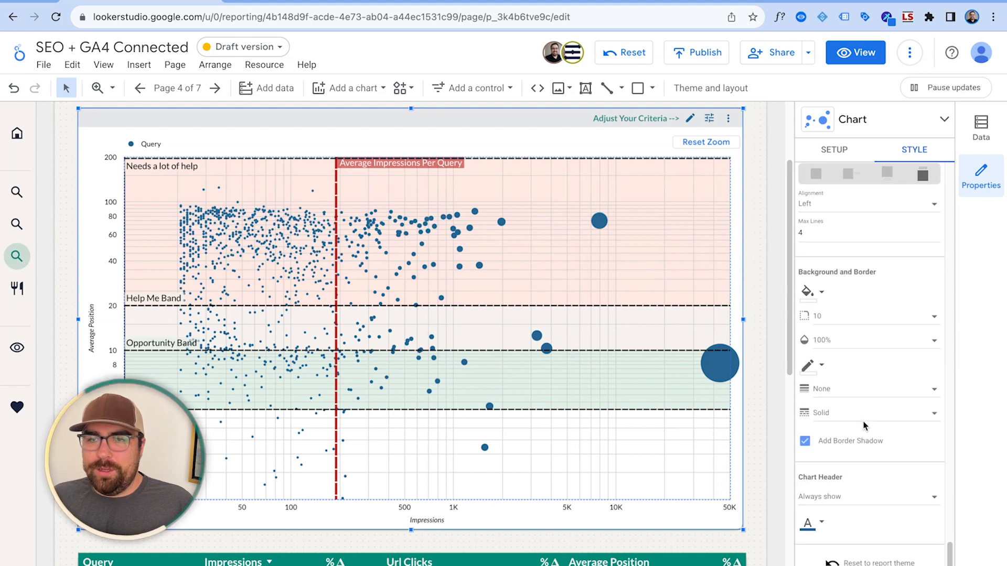
scroll(845, 338, up, 8)
scroll(844, 340, up, 8)
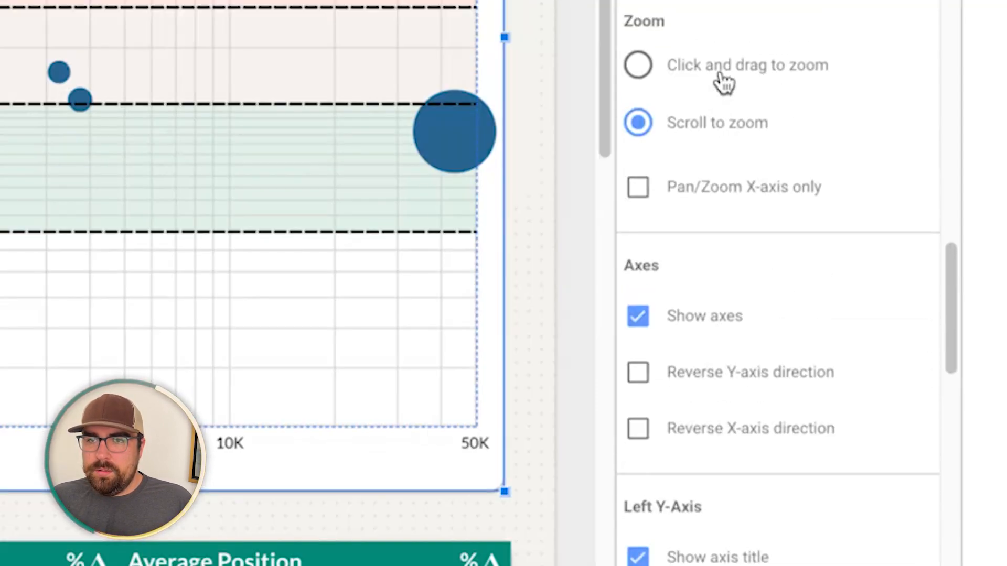
click(764, 83)
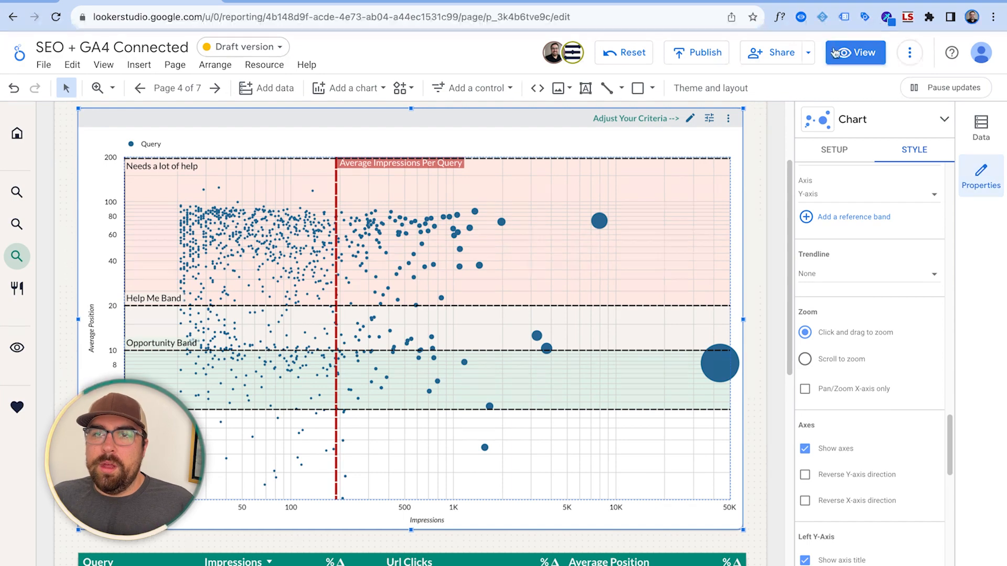
- Publish the current version of the report and open it in view mode
click(714, 54)
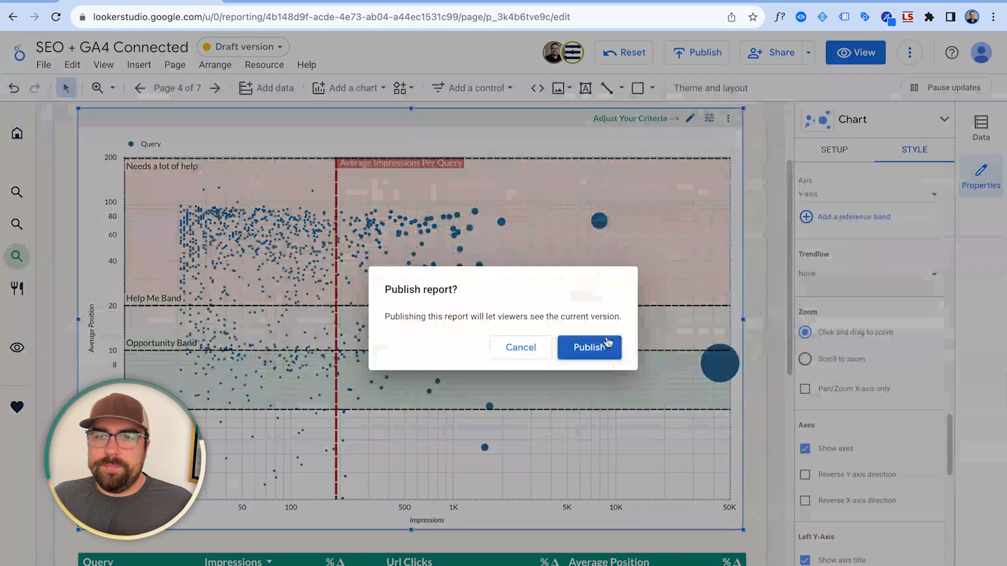
click(589, 348)
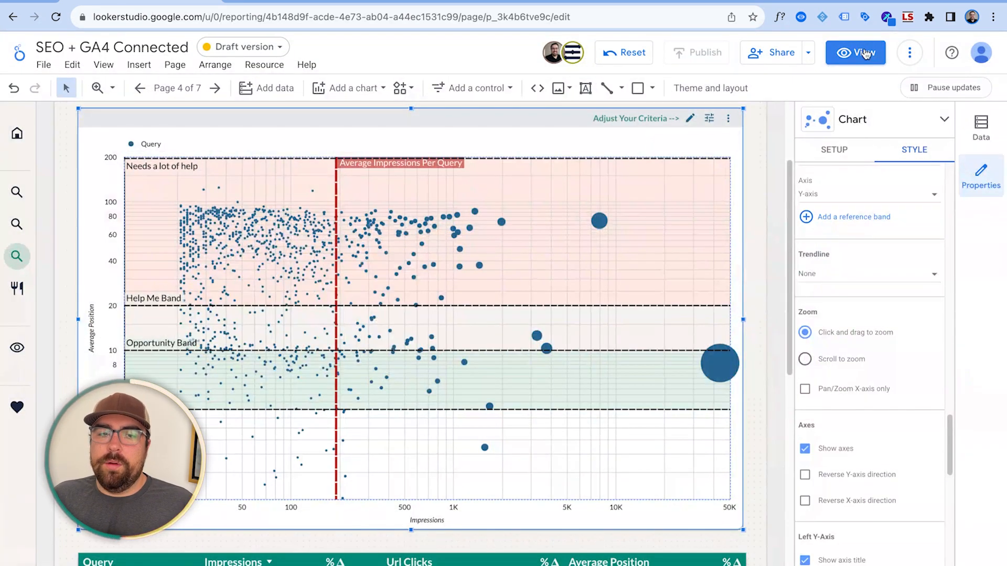
click(864, 53)
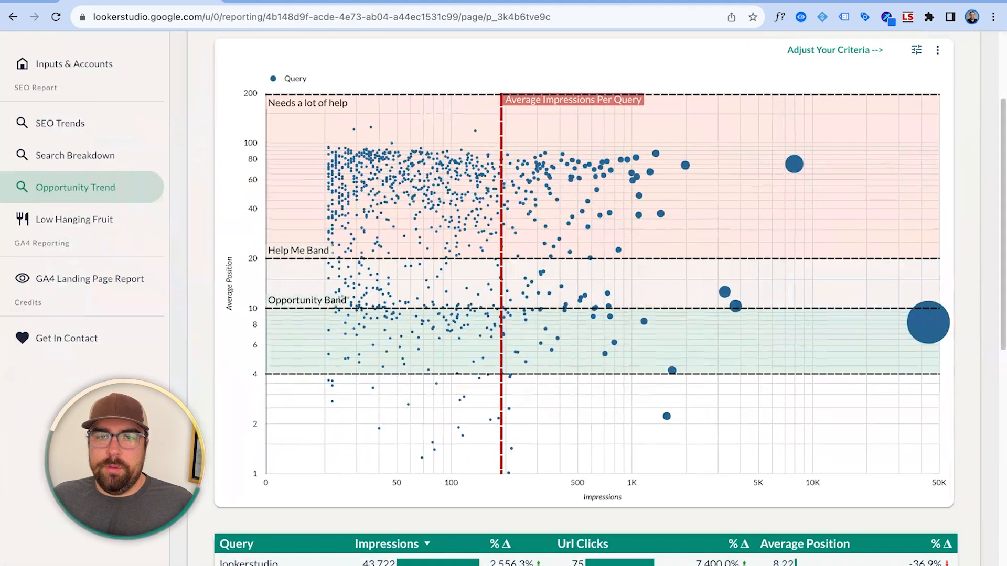
- Reset the zoom of the query bubble chart to its full range
scroll(586, 387, down, 2)
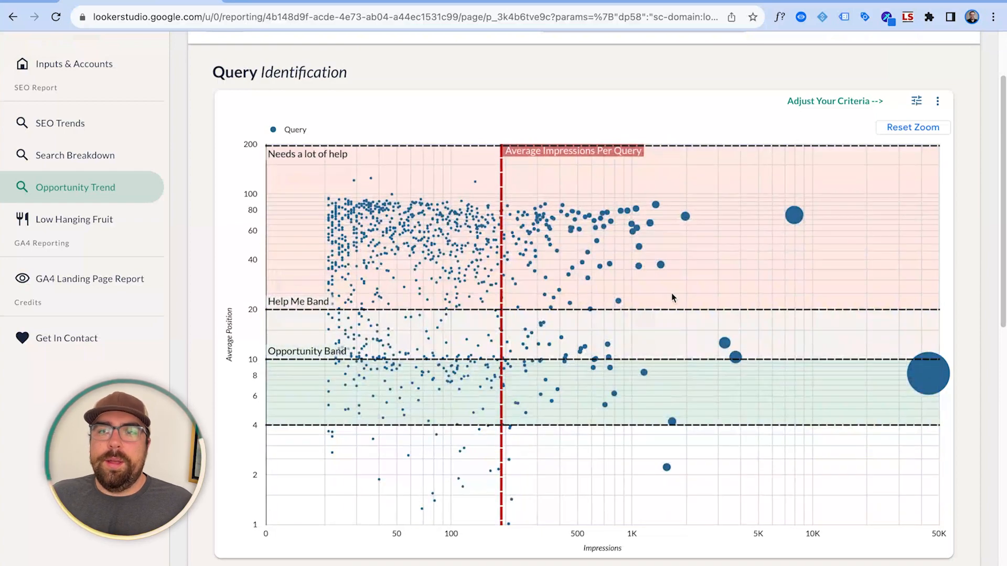
scroll(654, 293, up, 1)
click(891, 138)
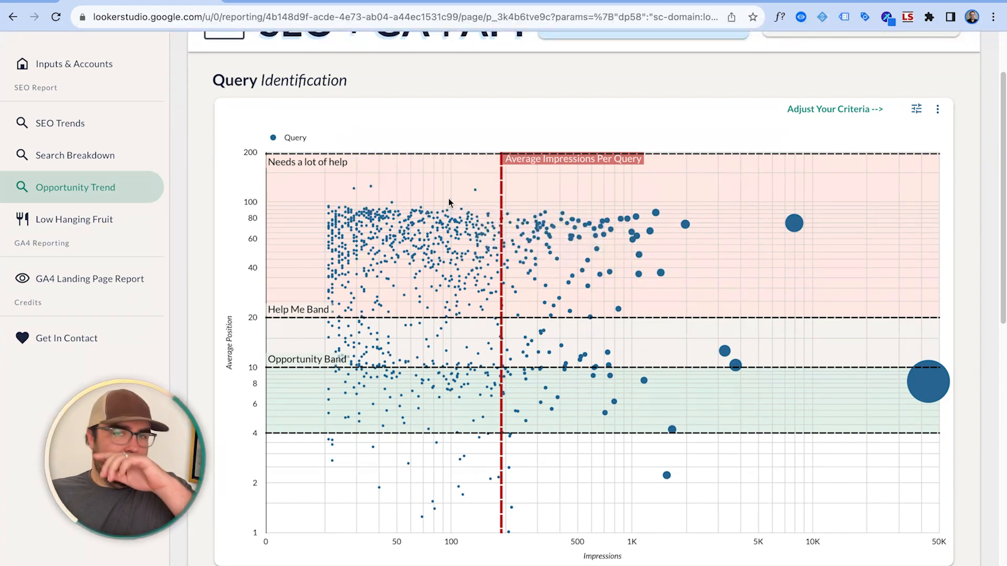
- Look through the query table and filter the page by the query "looker studio vs power bi"
scroll(275, 526, down, 2)
scroll(275, 526, down, 2)
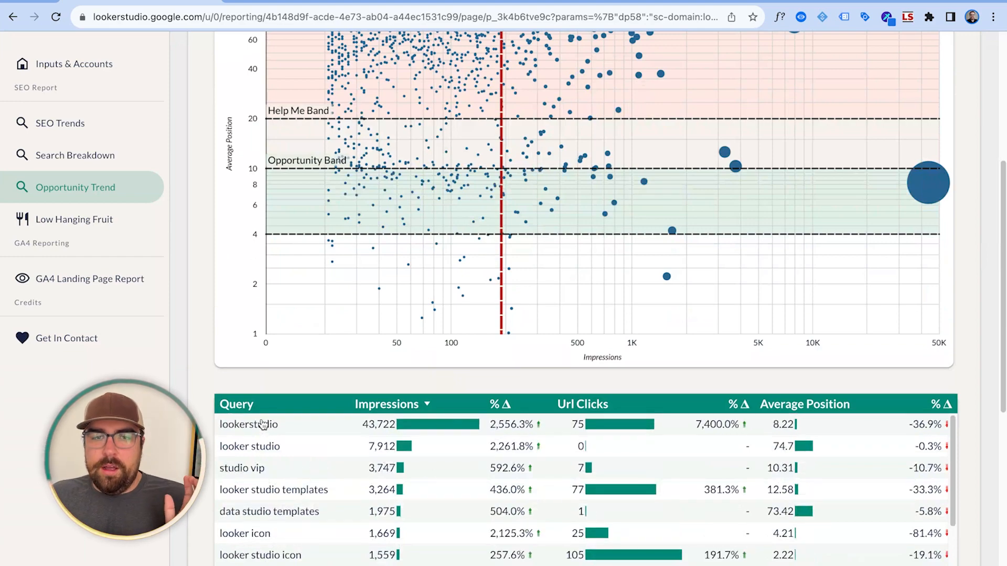
scroll(363, 485, down, 10)
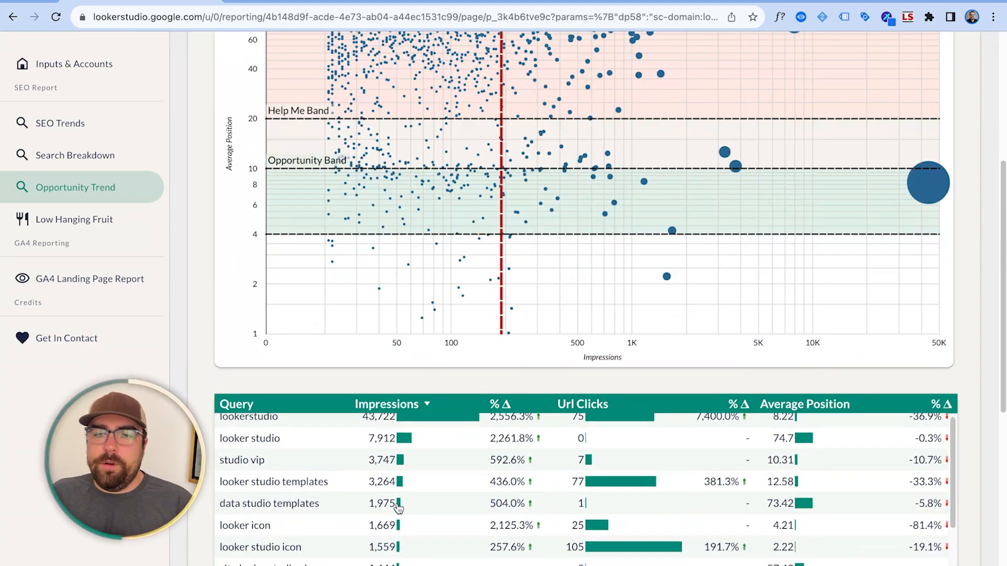
scroll(179, 379, down, 3)
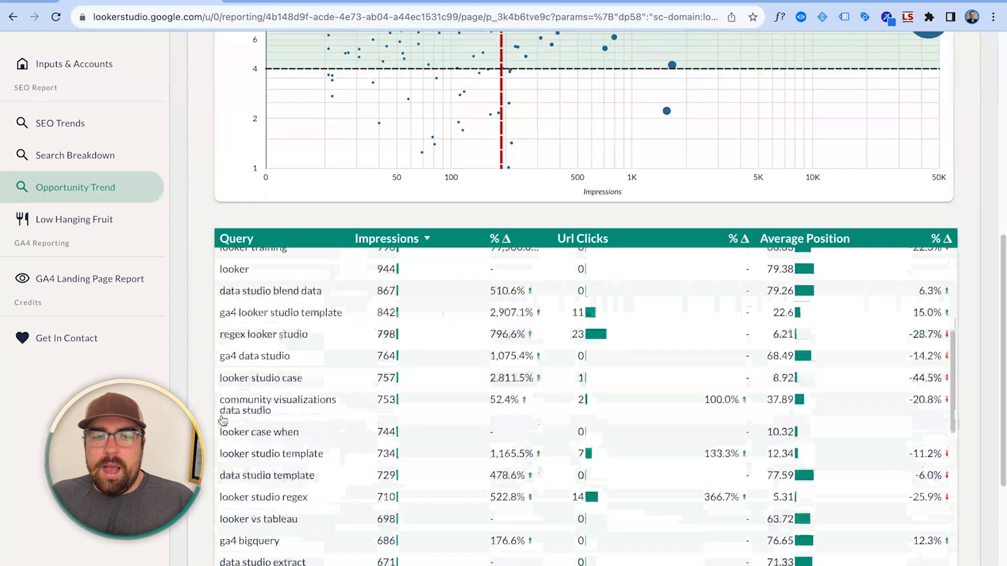
scroll(373, 504, down, 5)
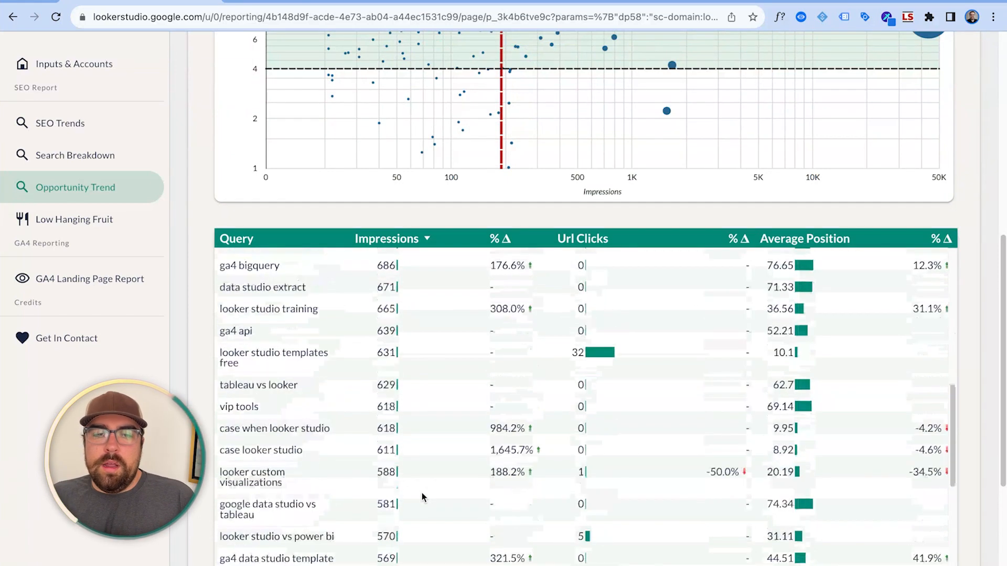
scroll(480, 464, down, 4)
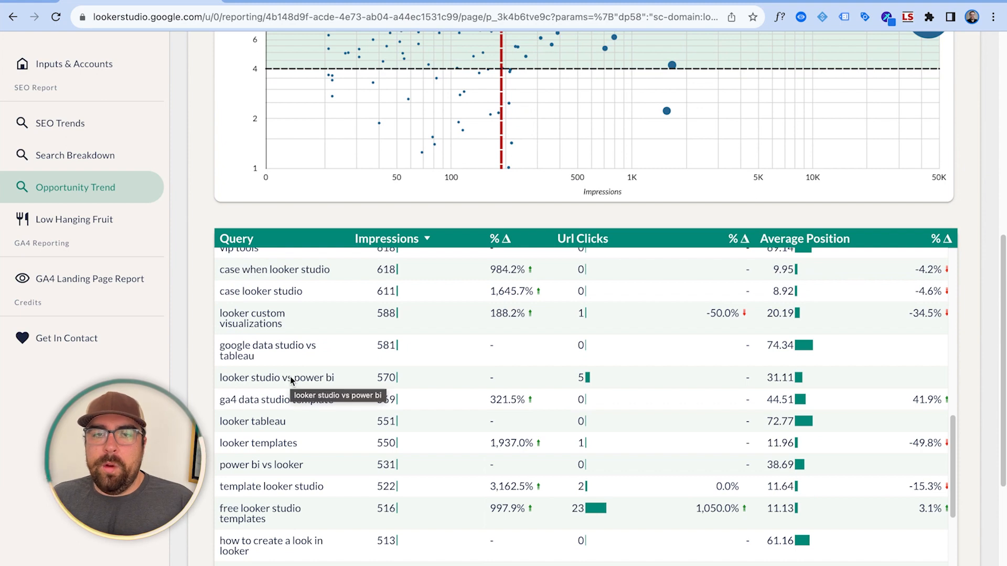
click(270, 379)
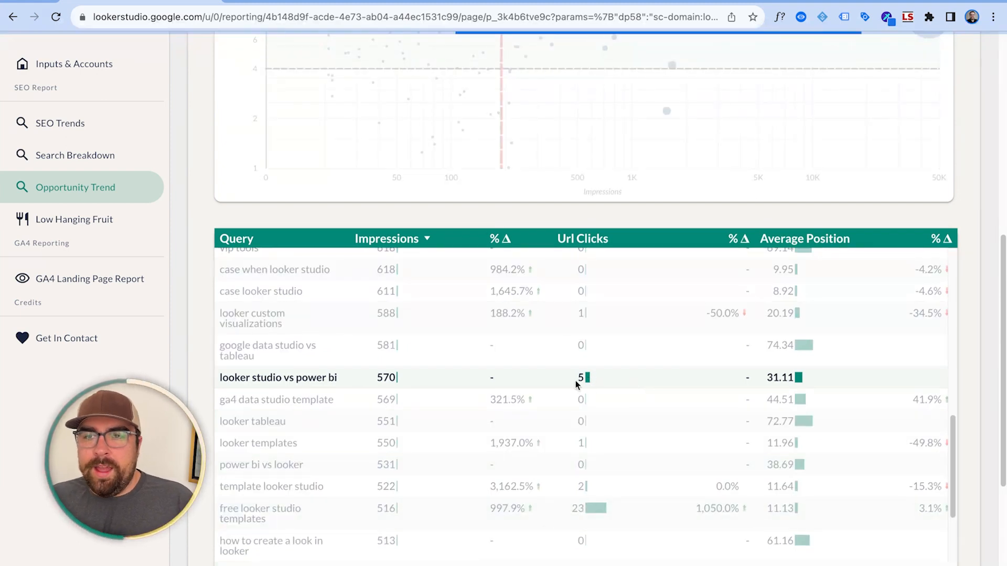
- Inspect the selected query's bubble and details in the chart, and clear the query filter from the table
scroll(591, 401, up, 1)
scroll(533, 211, up, 9)
mouse_move(522, 425)
scroll(527, 413, down, 1)
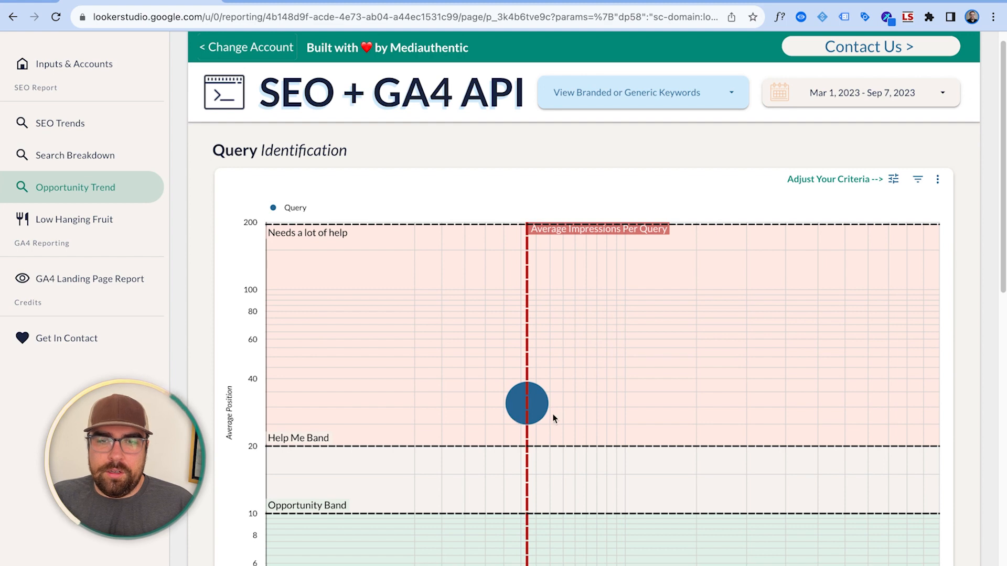
mouse_move(531, 406)
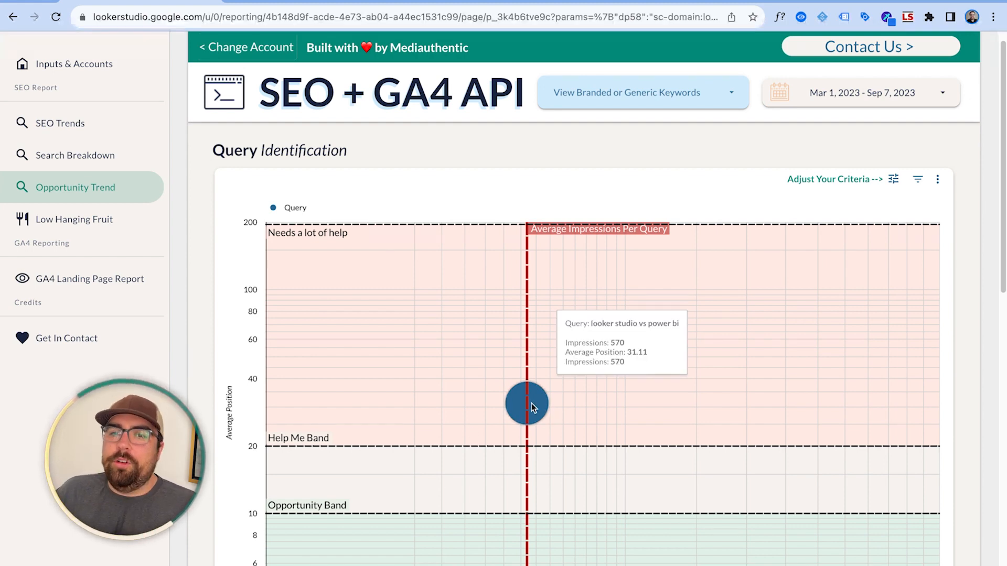
scroll(531, 404, down, 2)
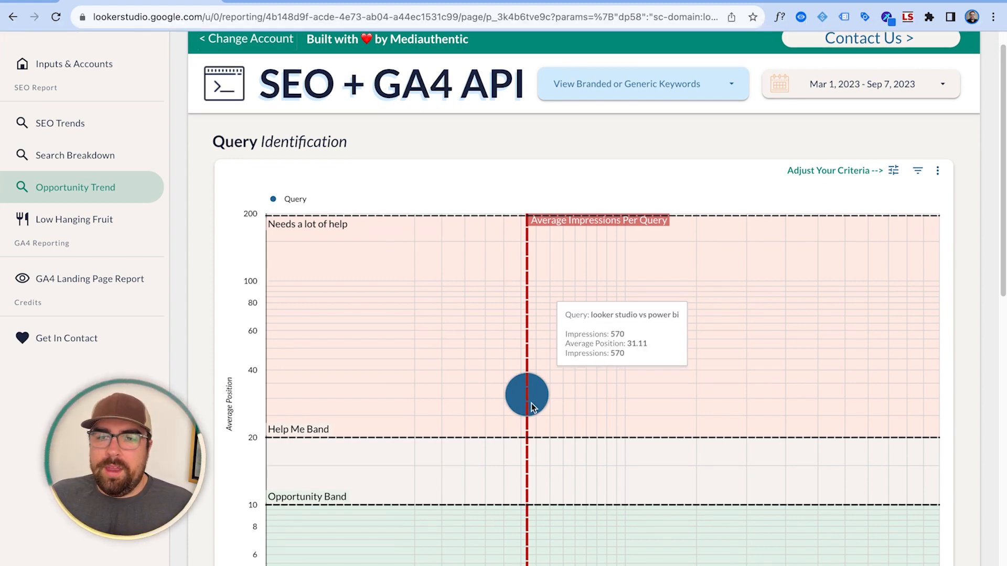
scroll(573, 432, down, 5)
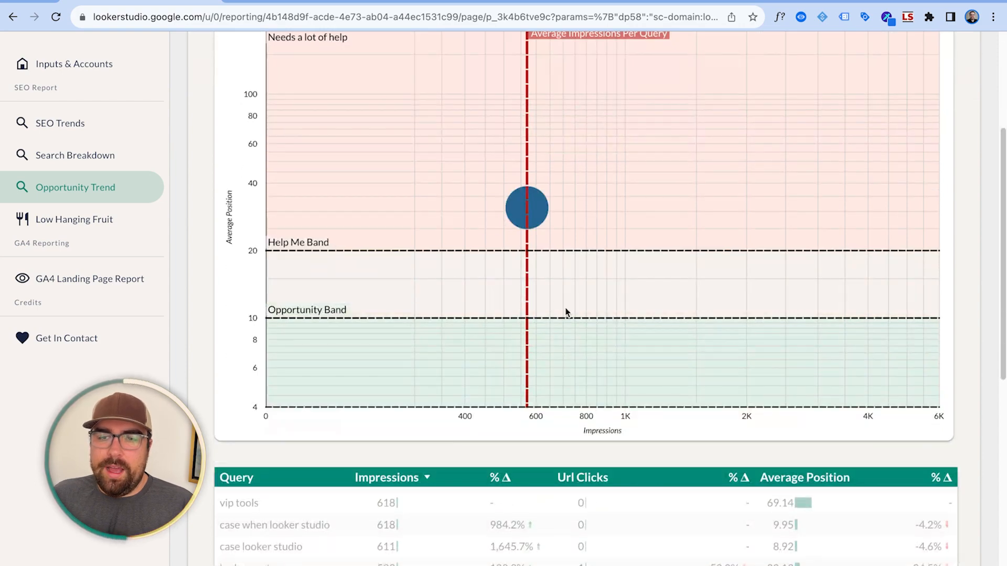
scroll(742, 334, up, 5)
scroll(726, 423, down, 10)
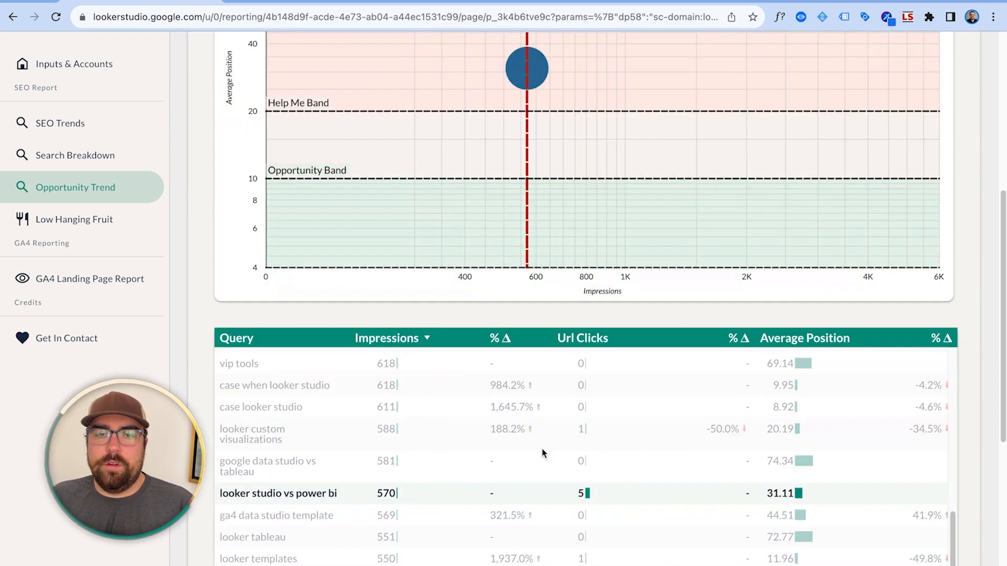
click(334, 493)
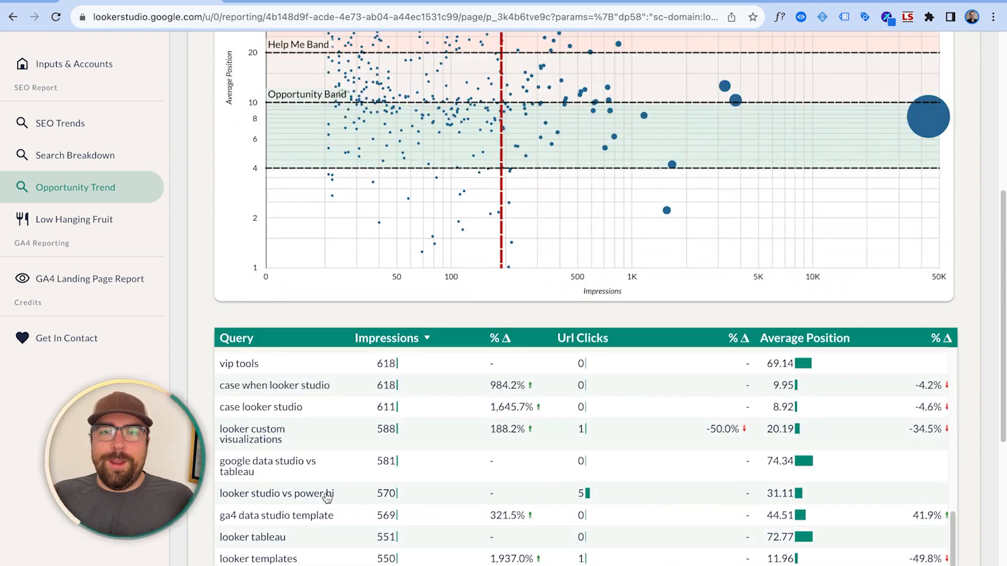
- Set the report's start date to today minus 12 months and review the bubble chart
scroll(327, 497, up, 15)
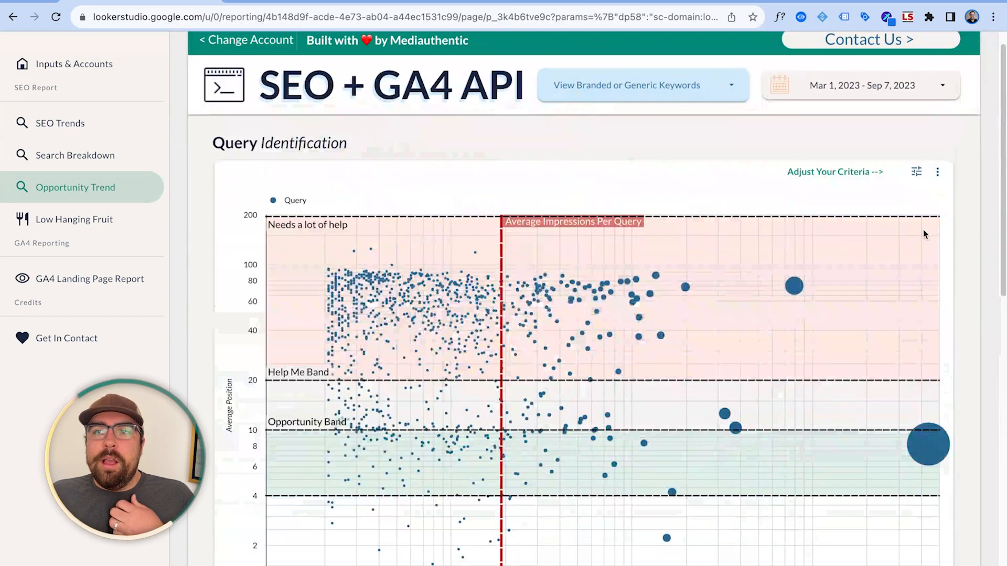
click(908, 88)
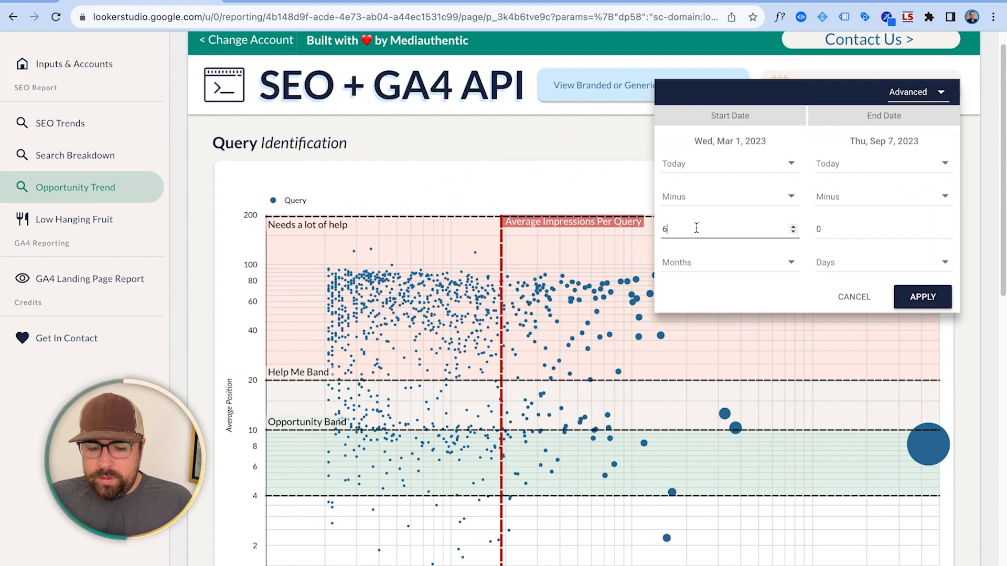
key(BackSpace)
text(12)
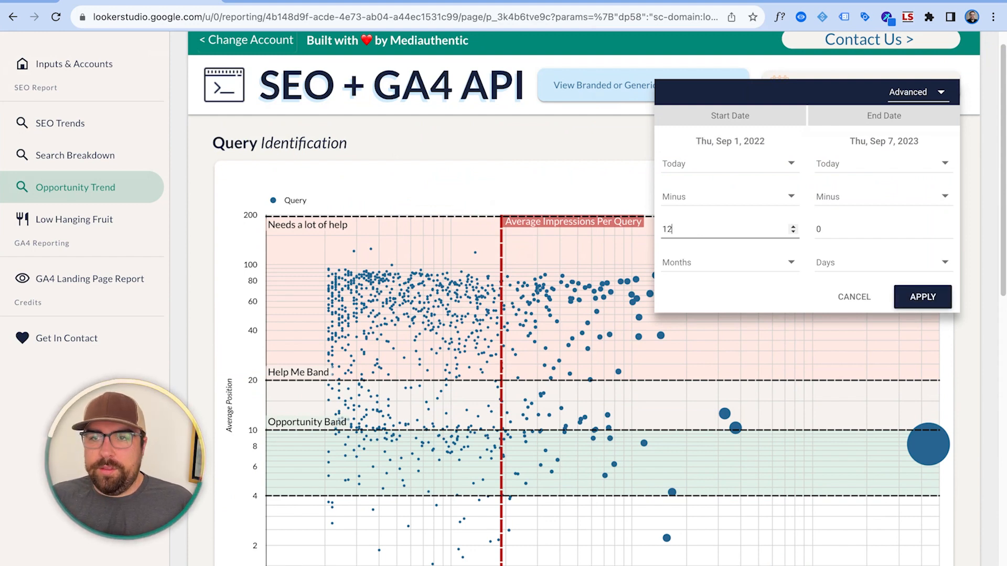
click(898, 302)
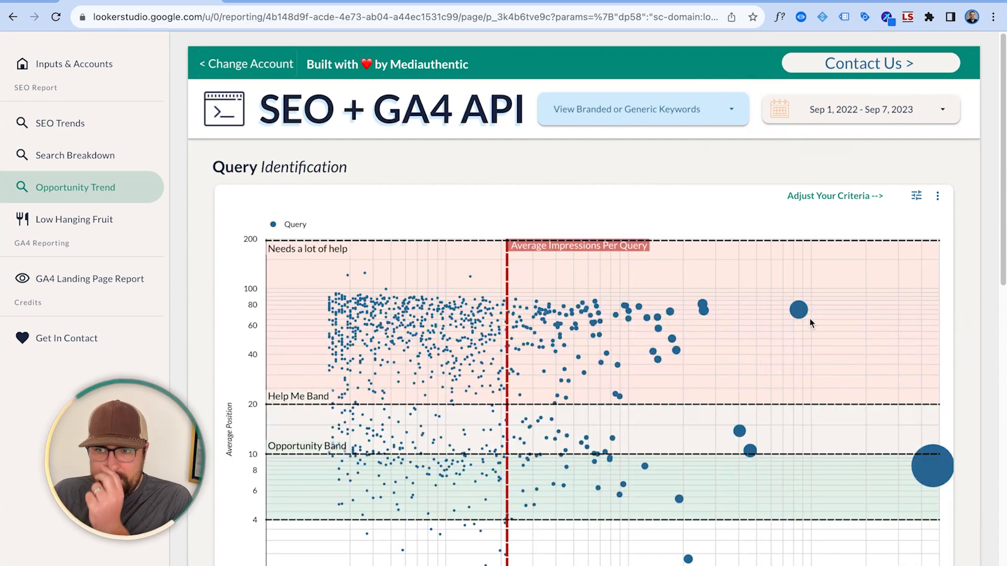
mouse_move(796, 313)
scroll(631, 435, down, 5)
scroll(772, 440, up, 5)
- Set the report's start date to today minus 1 month and apply the date range
click(850, 112)
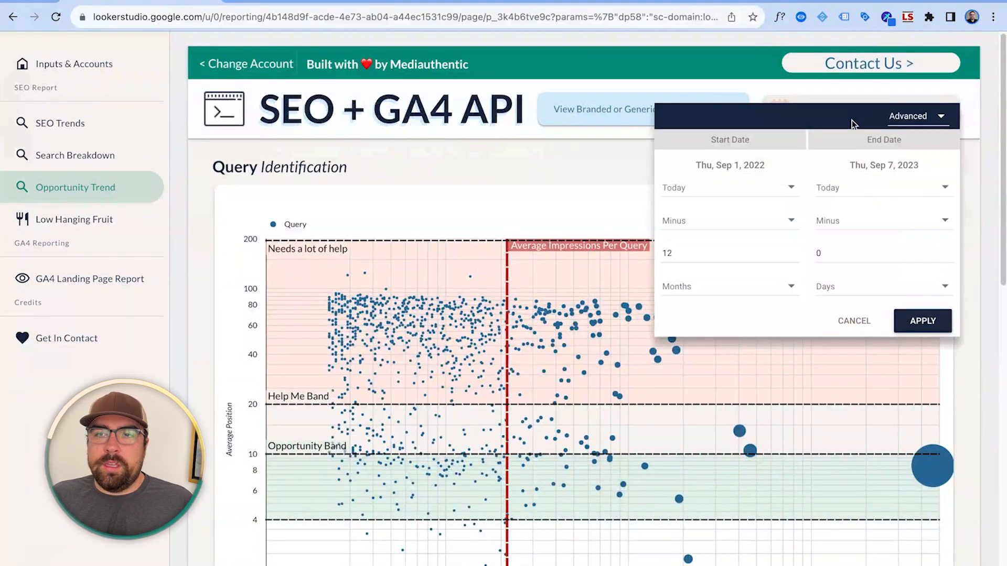
click(749, 258)
key(BackSpace)
key(BackSpace)
text(1)
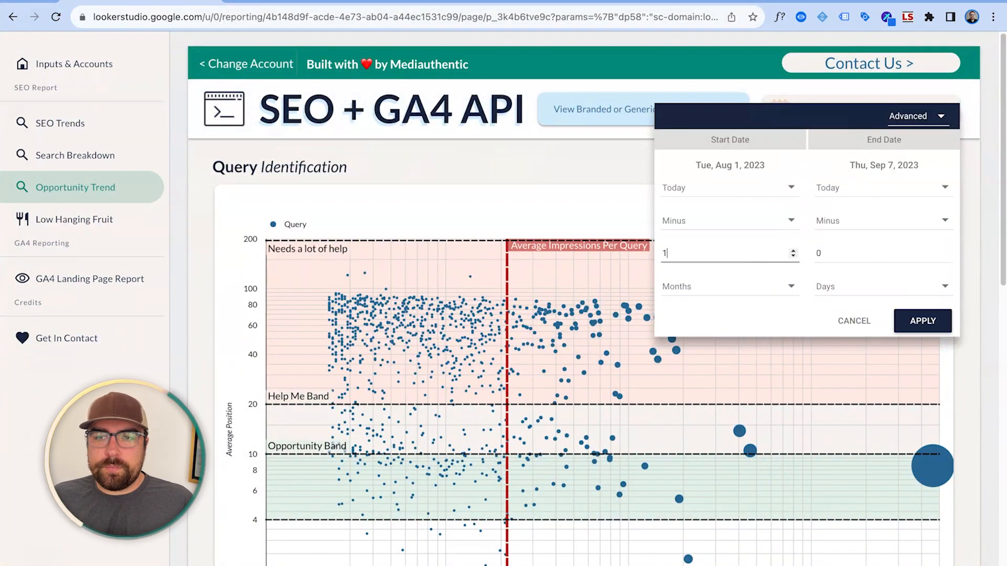
click(910, 333)
- Filter the page to Branded Keywords only and inspect the bubble's query details in the chart
click(709, 125)
click(714, 180)
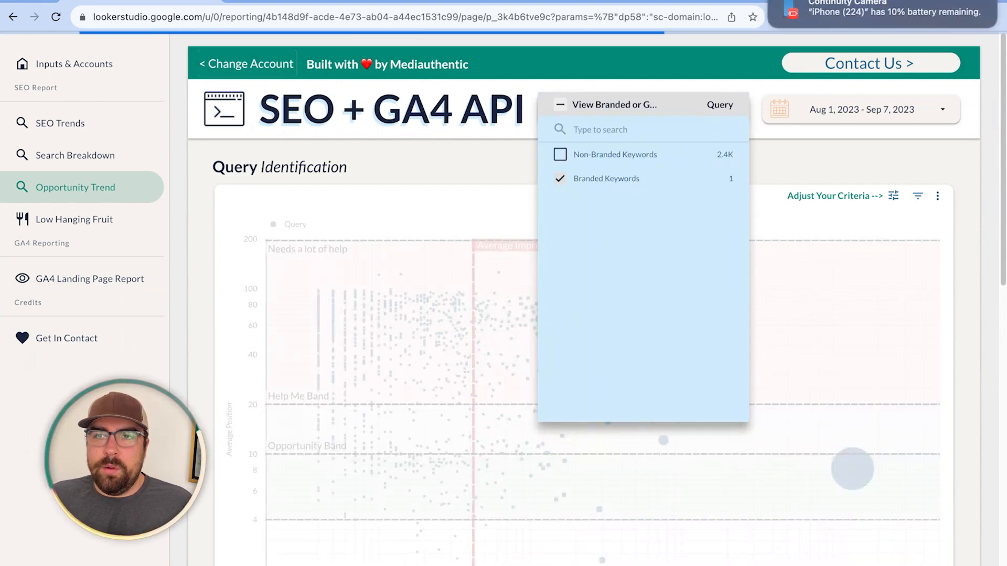
click(461, 178)
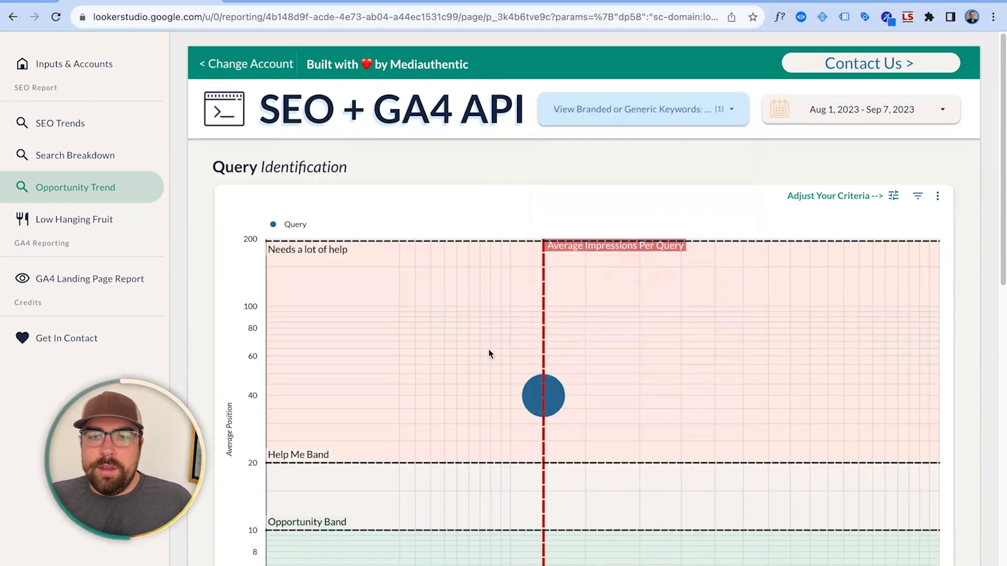
scroll(551, 392, down, 3)
mouse_move(537, 262)
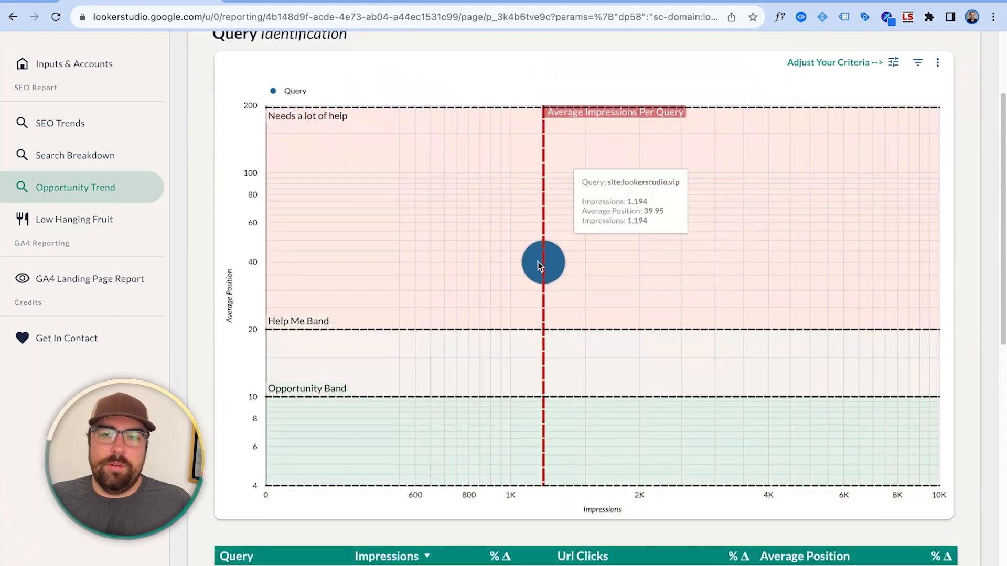